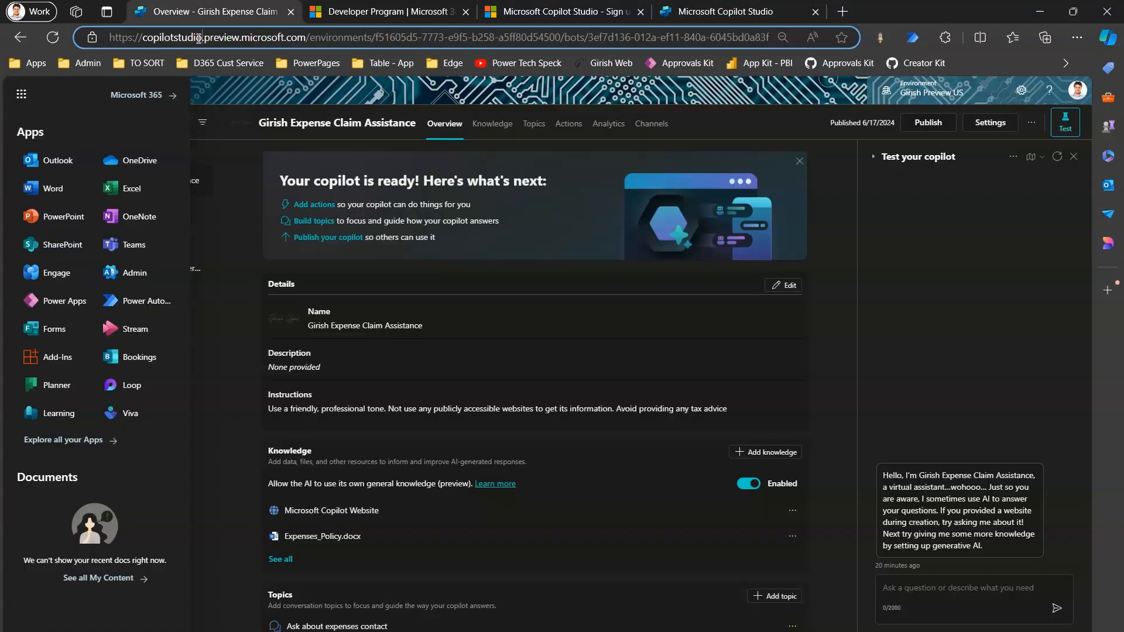
Step: In the other Copilot Studio browser tab, look through the list of supported environments and close it without switching
click(725, 14)
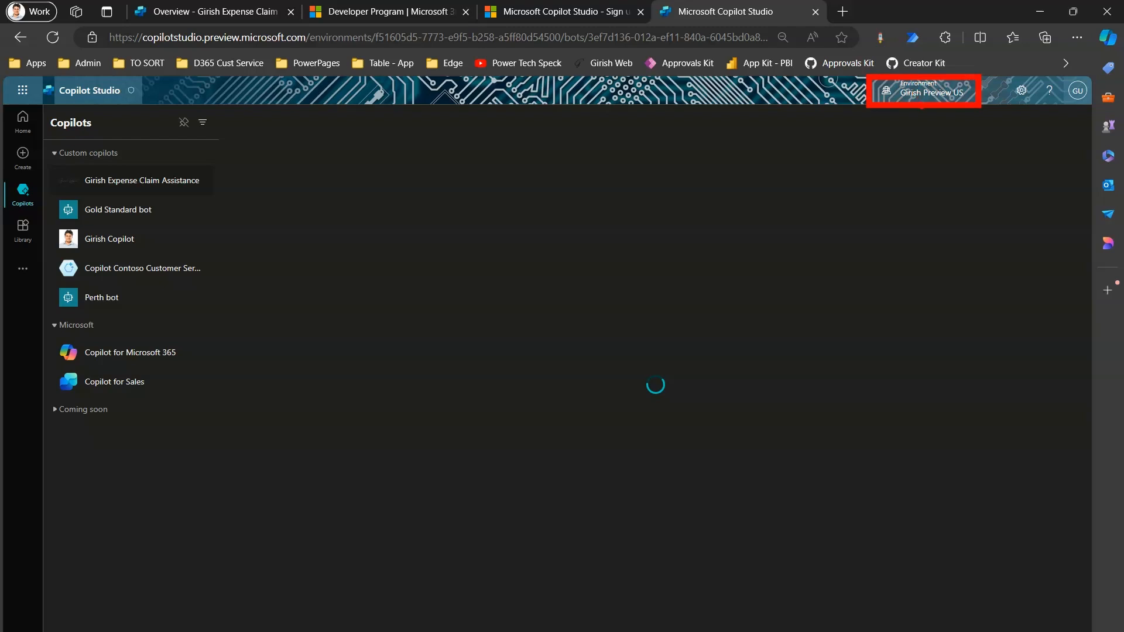
mouse_move(934, 197)
mouse_down()
mouse_move(909, 127)
mouse_move(946, 120)
mouse_up()
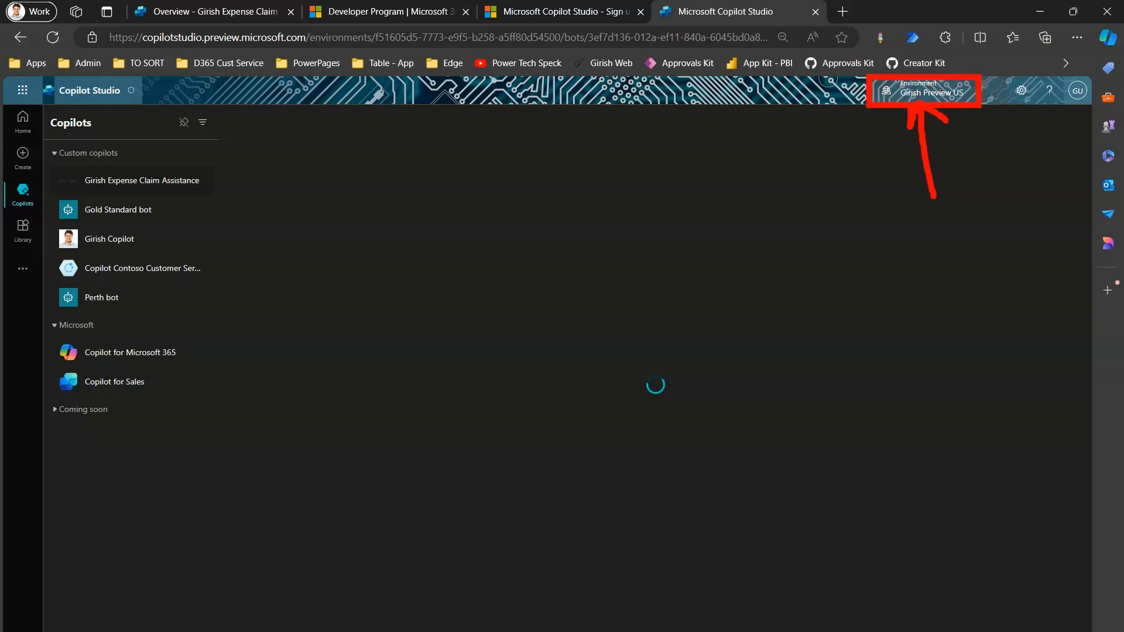
click(888, 94)
mouse_move(939, 543)
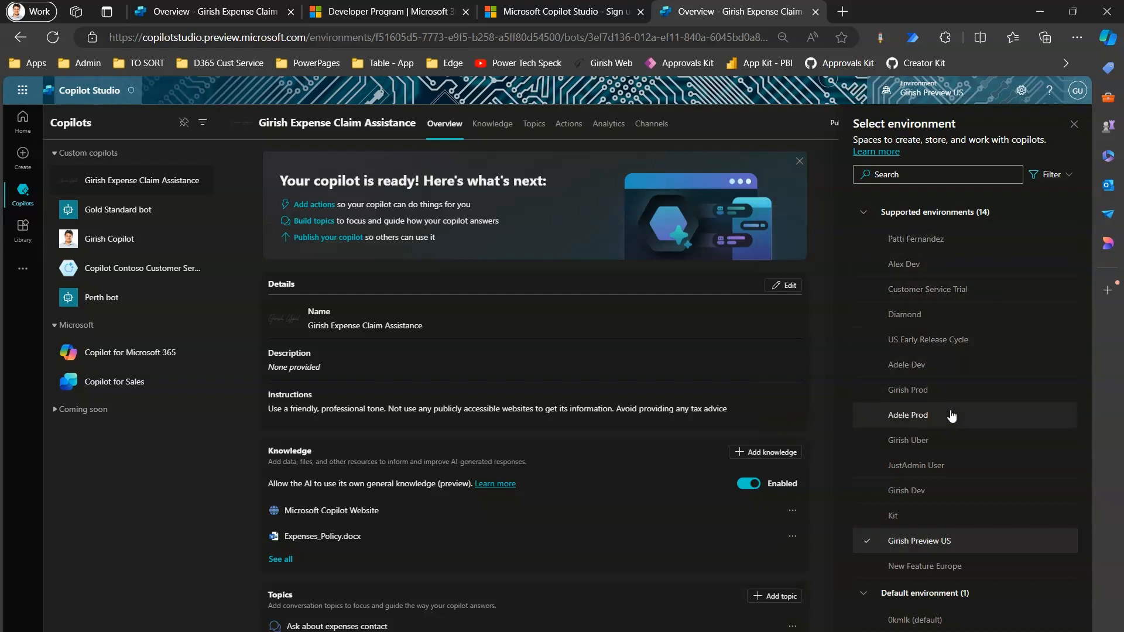
mouse_move(956, 511)
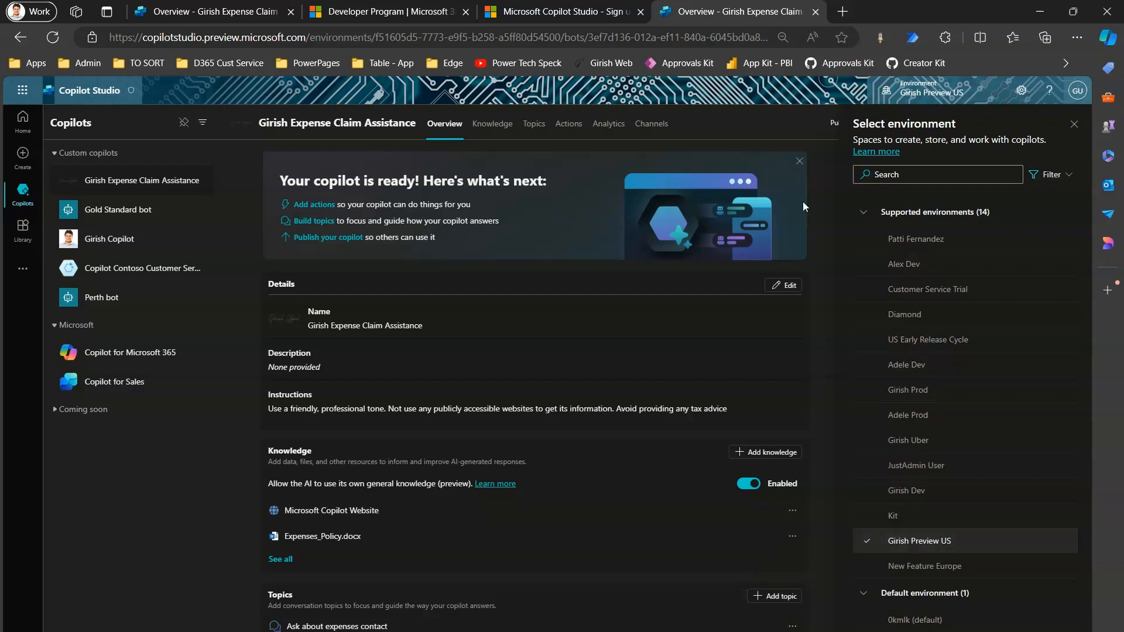
click(884, 93)
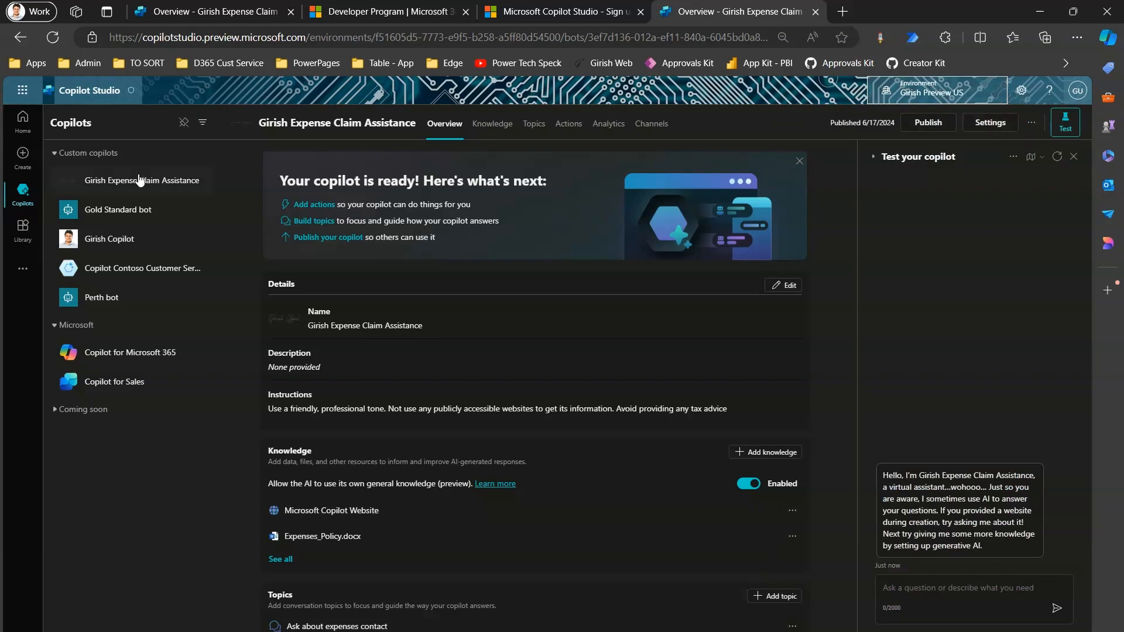
Step: Go to the Copilot Studio home page and turn off Dark mode in the general settings
click(21, 126)
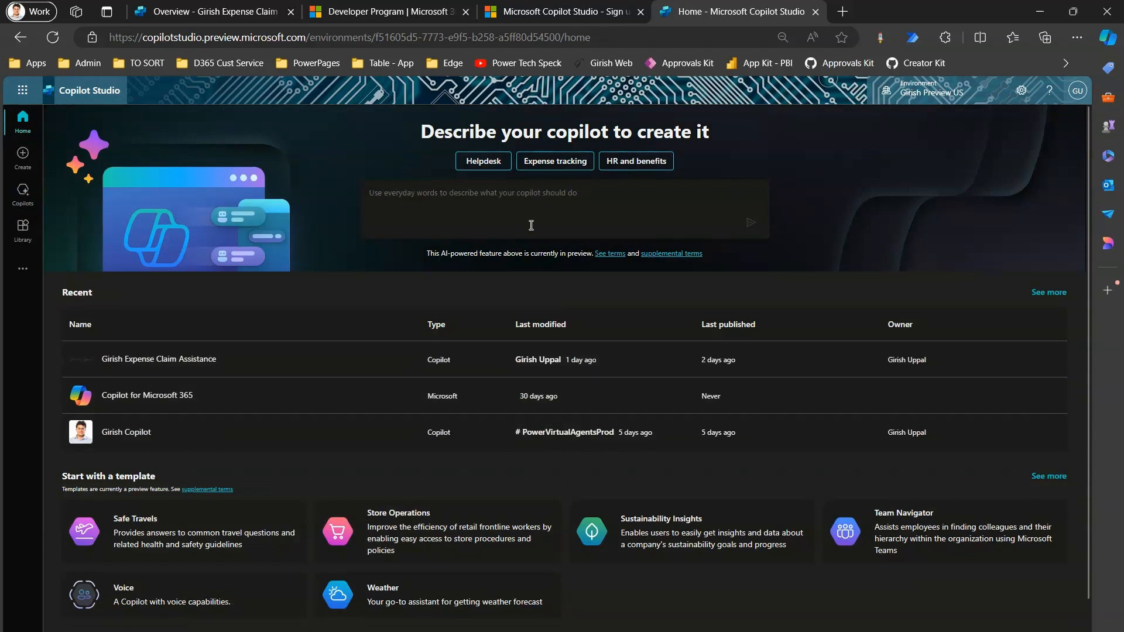
click(1021, 90)
click(964, 173)
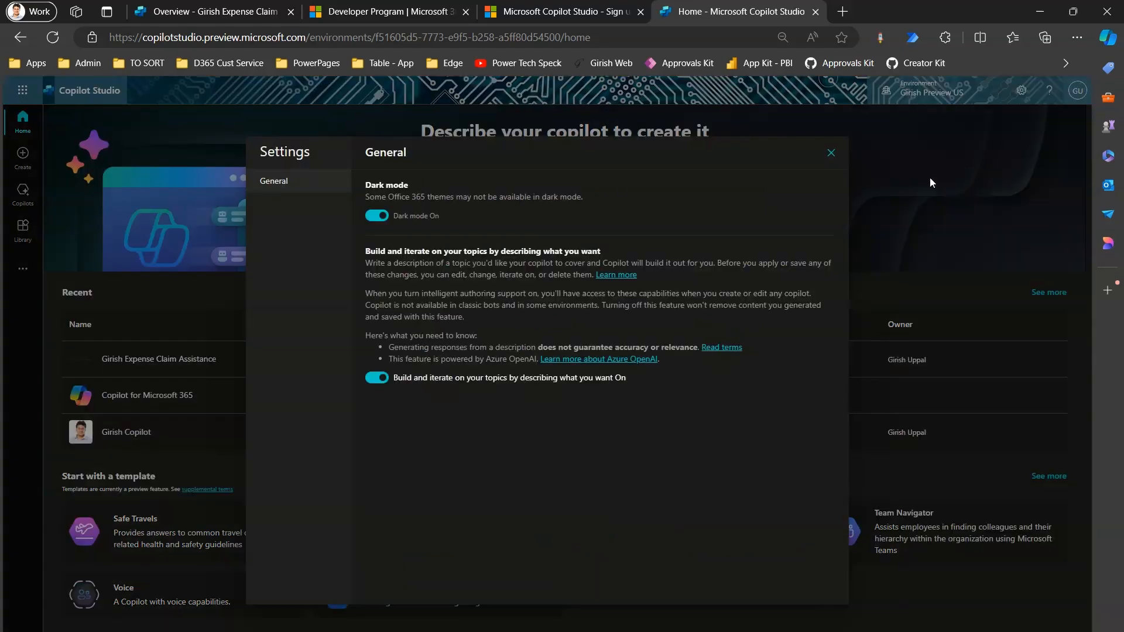
click(385, 217)
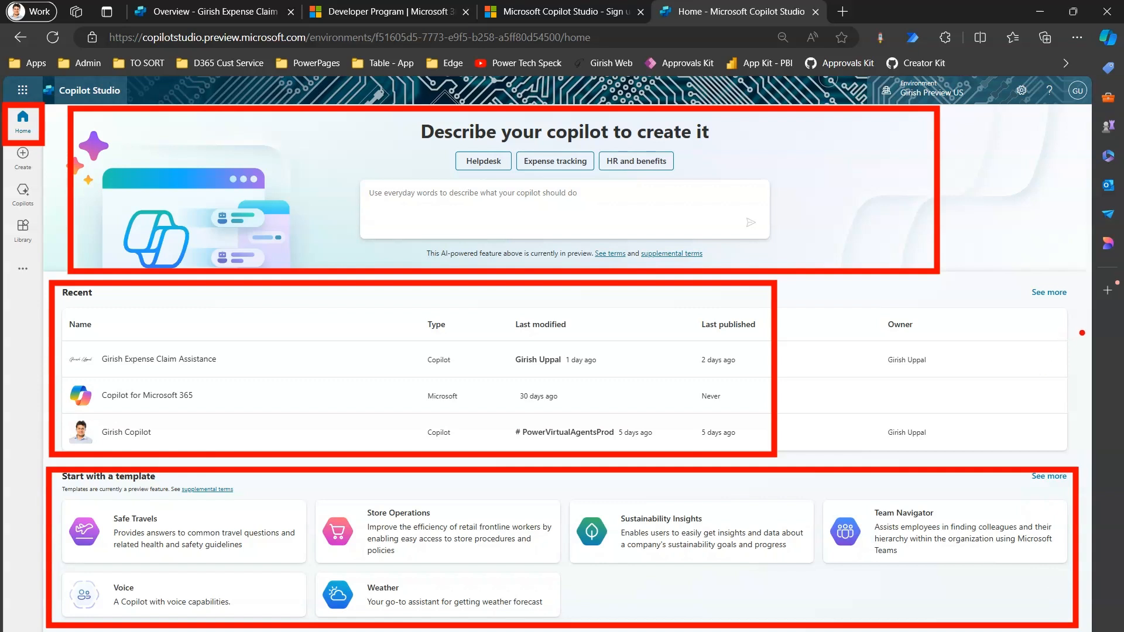
Step: Look over the home page's learning resources and start creating a new blank copilot
scroll(184, 585, down, 1)
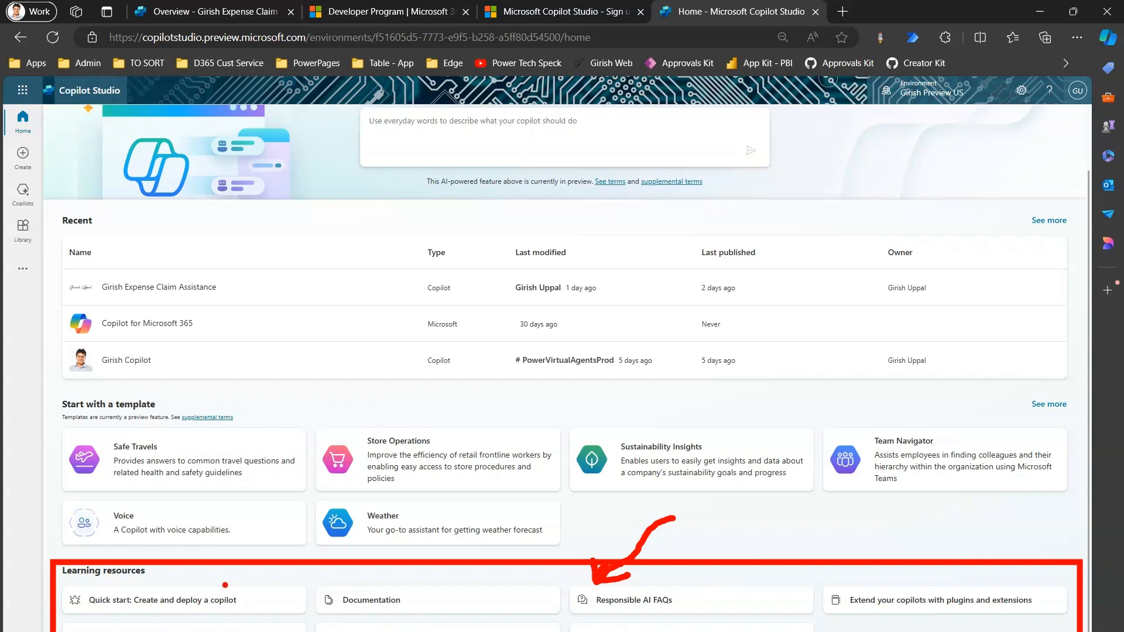
key(Escape)
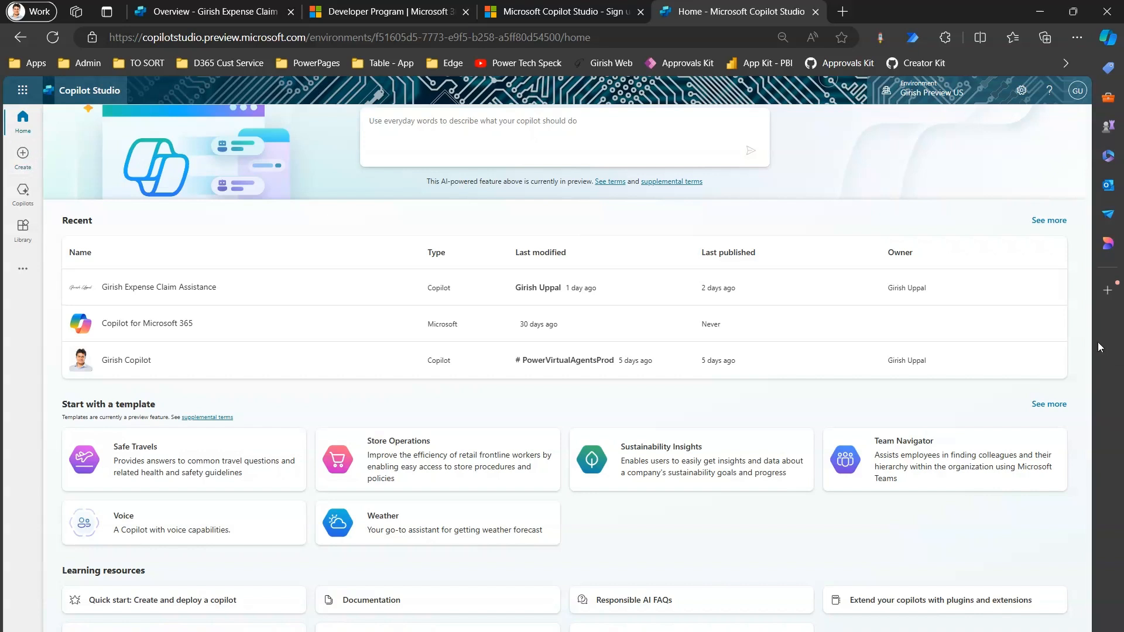
scroll(1086, 336, up, 2)
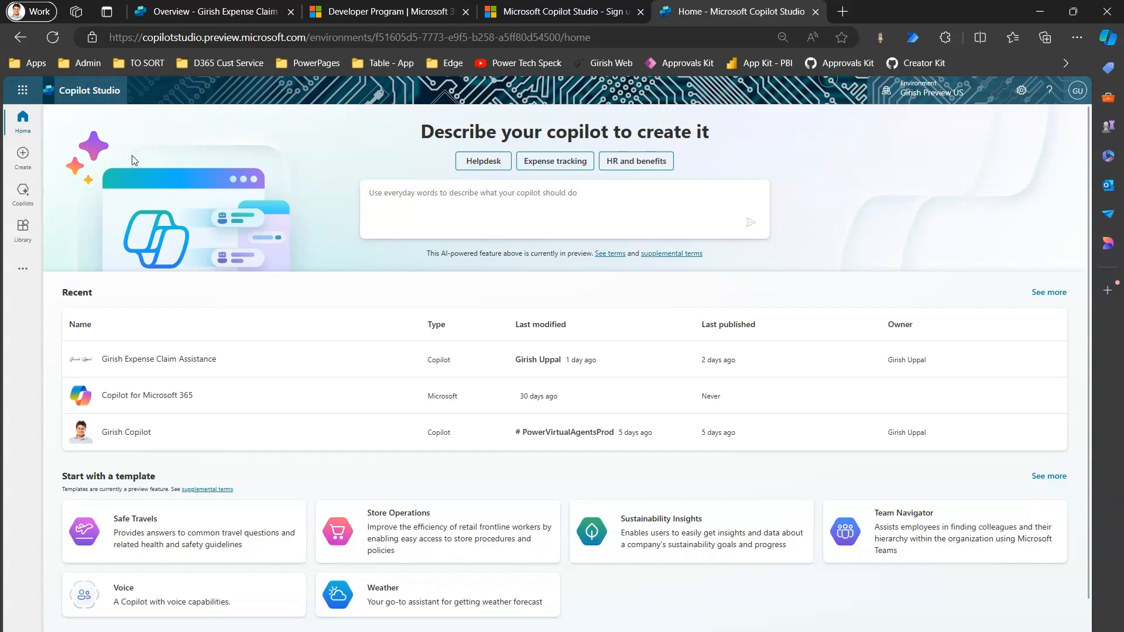
click(24, 158)
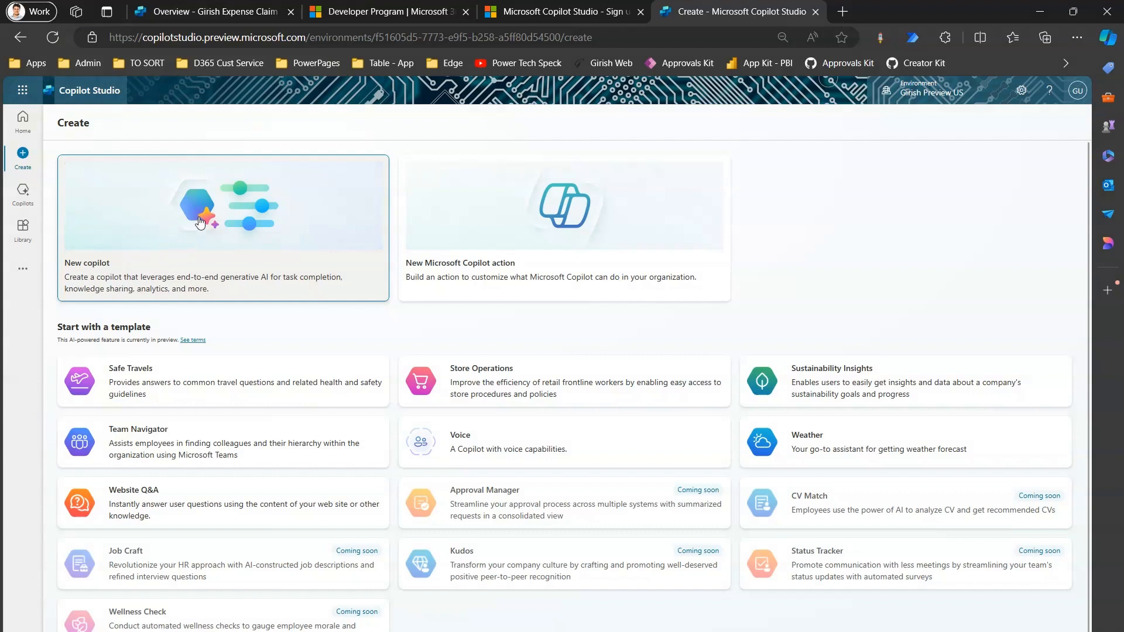
click(174, 225)
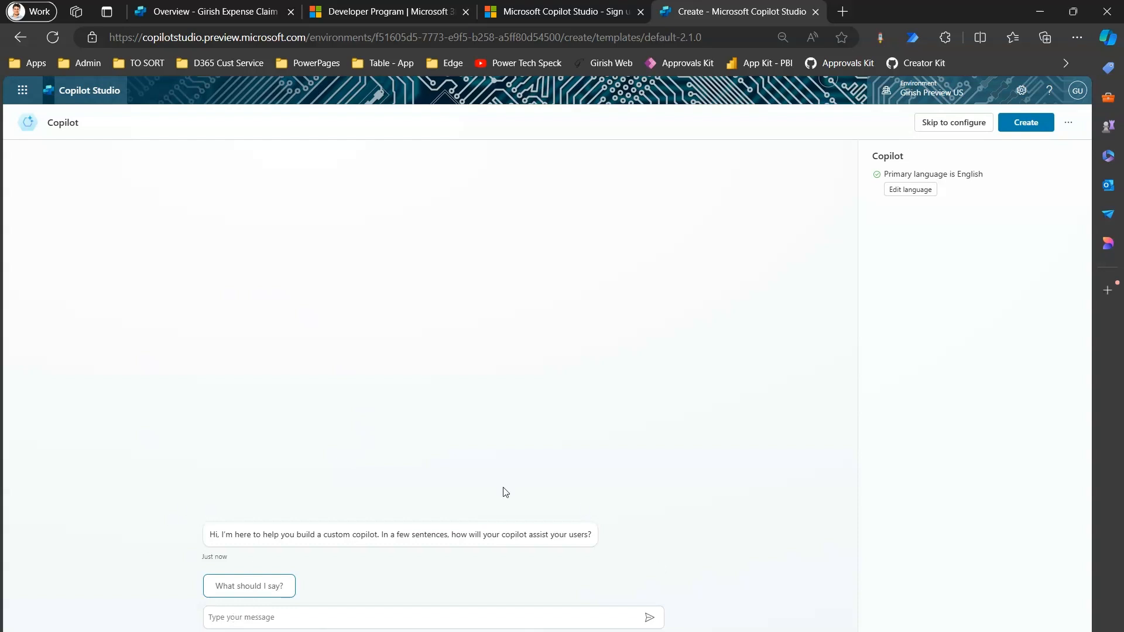
Step: Send the copilot's purpose in the creation chat: "Create a copilot for cleaning and maintenance services for hotel industry"
click(413, 617)
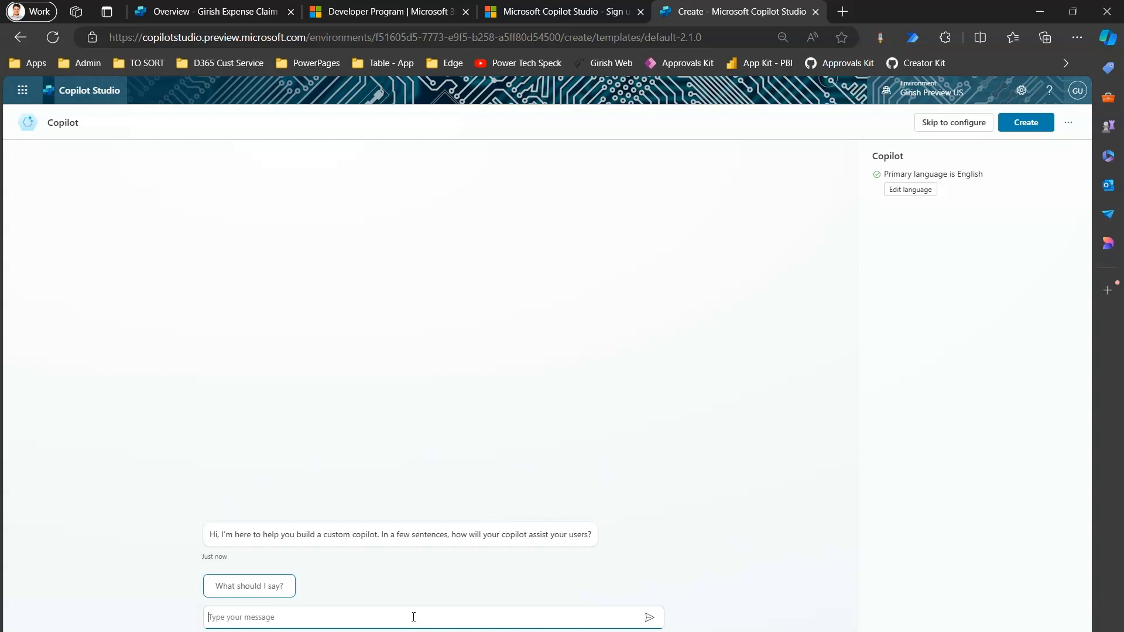
text(Create a copilot for cleaning and)
text(maintenance services for)
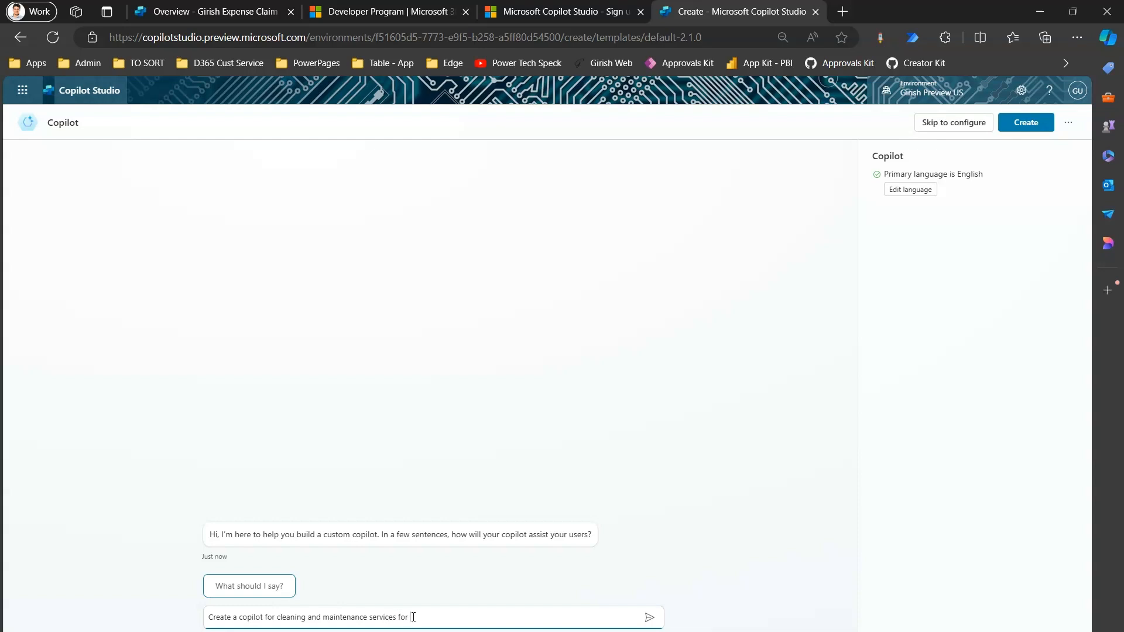
text( Hotel industry)
click(649, 617)
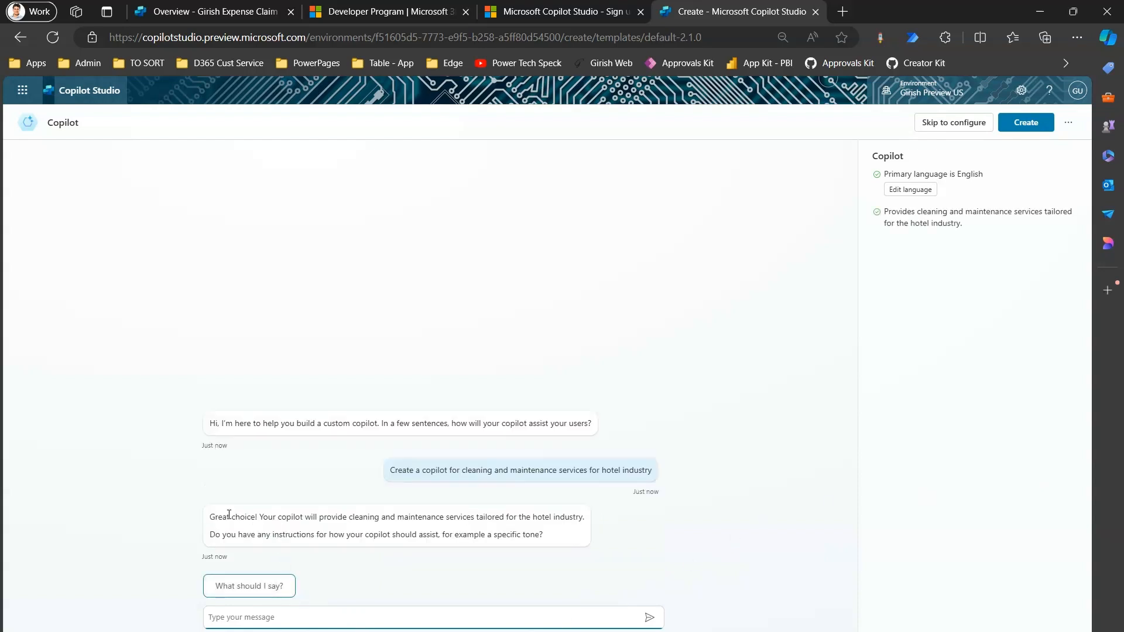
Step: Answer the question about tone in the creation chat with "I want copilot to behave in a more formal manner"
drag(272, 519, 542, 521)
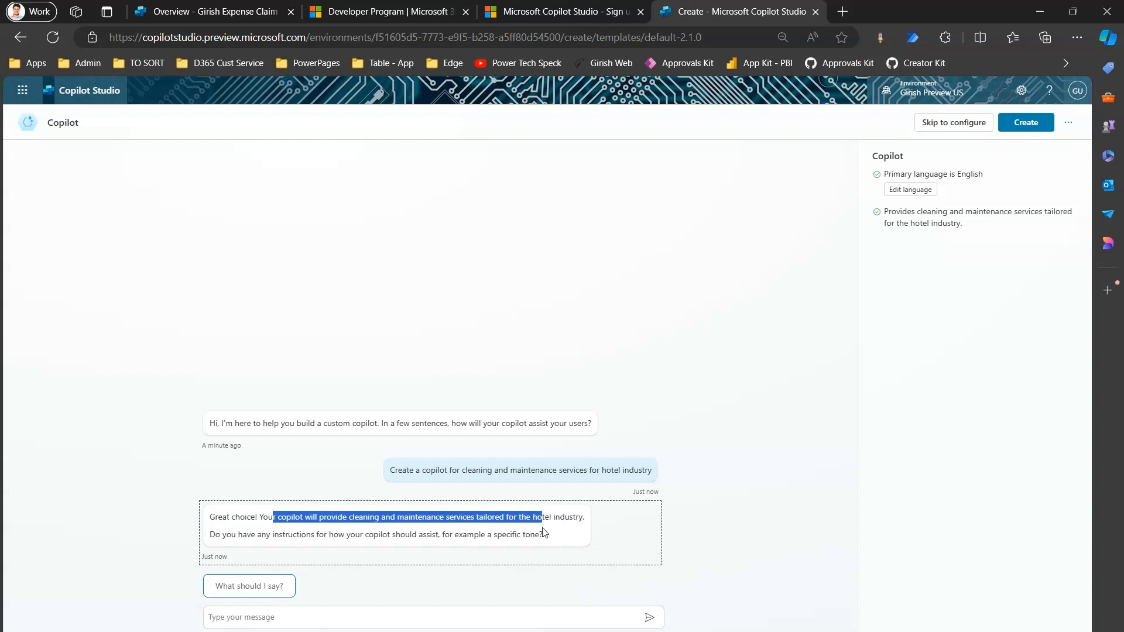
click(370, 546)
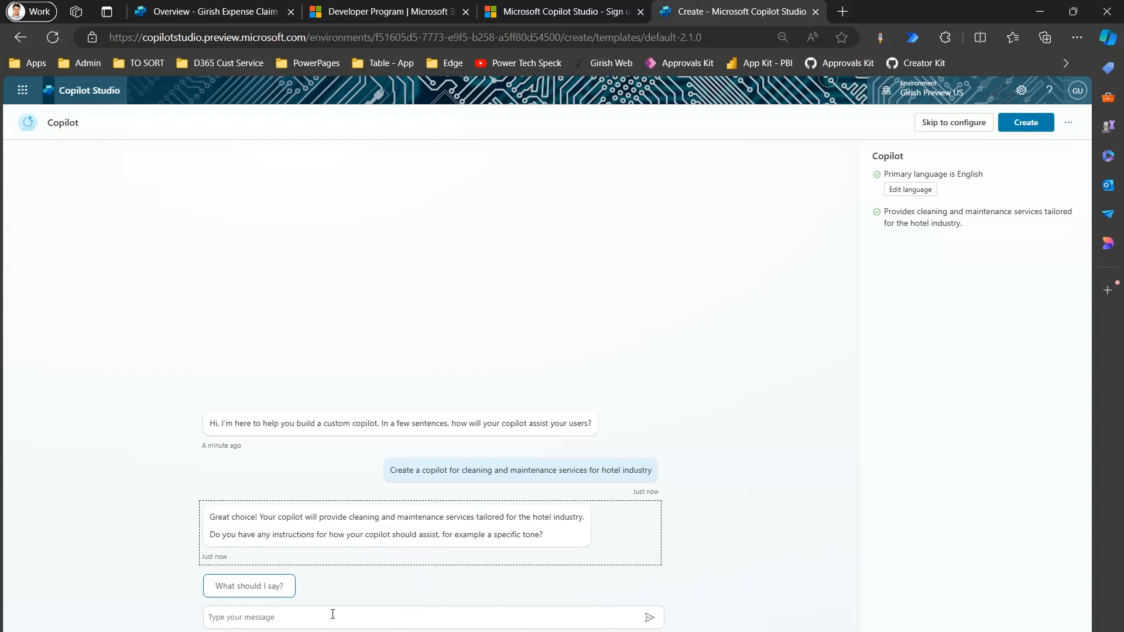
click(312, 617)
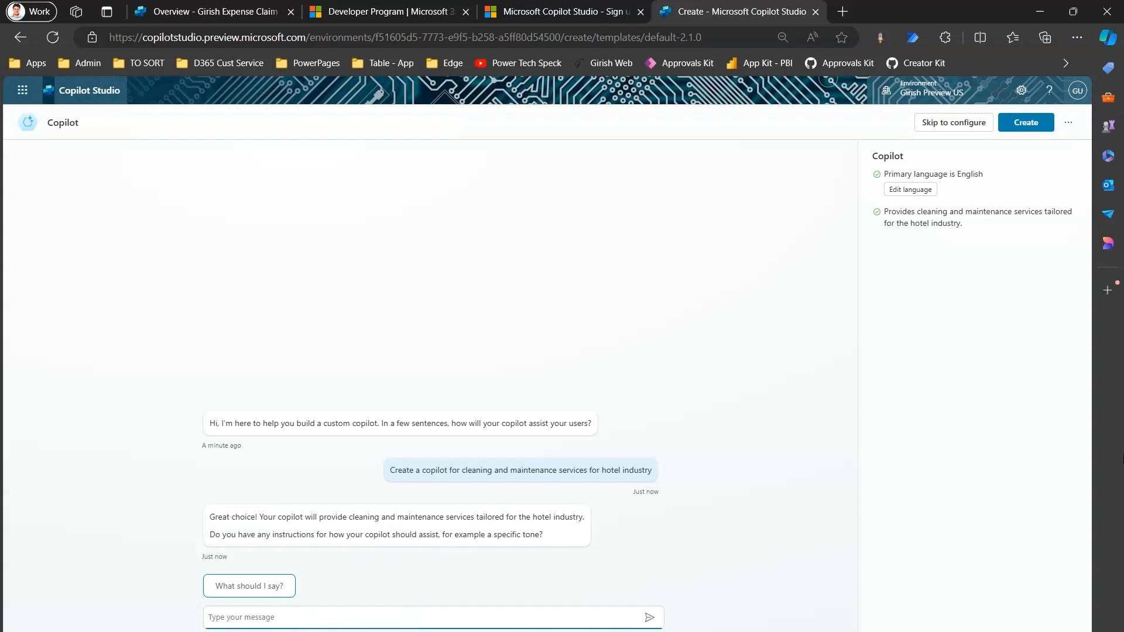
text(I want copl)
text(lot to behave is )
text(a more formal manner)
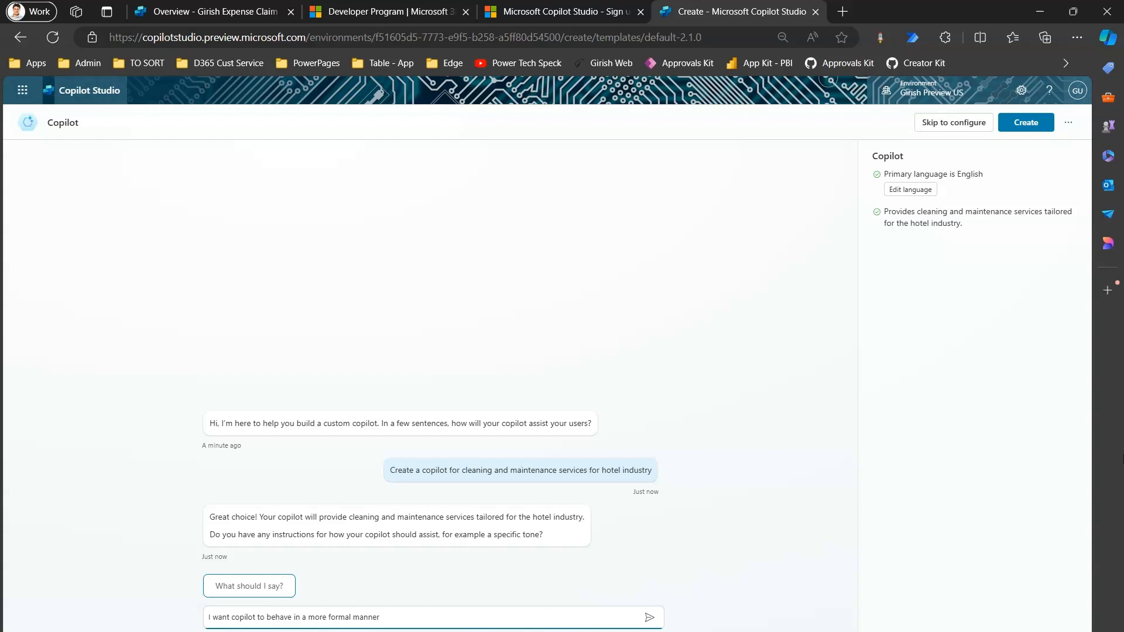
key(Return)
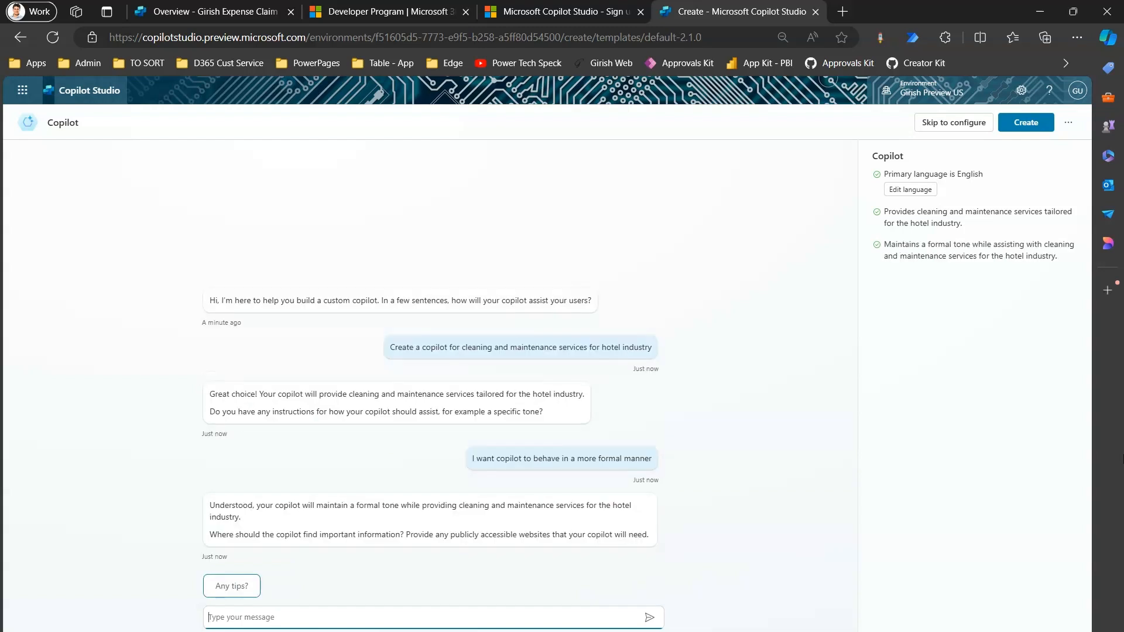
drag(263, 535, 400, 534)
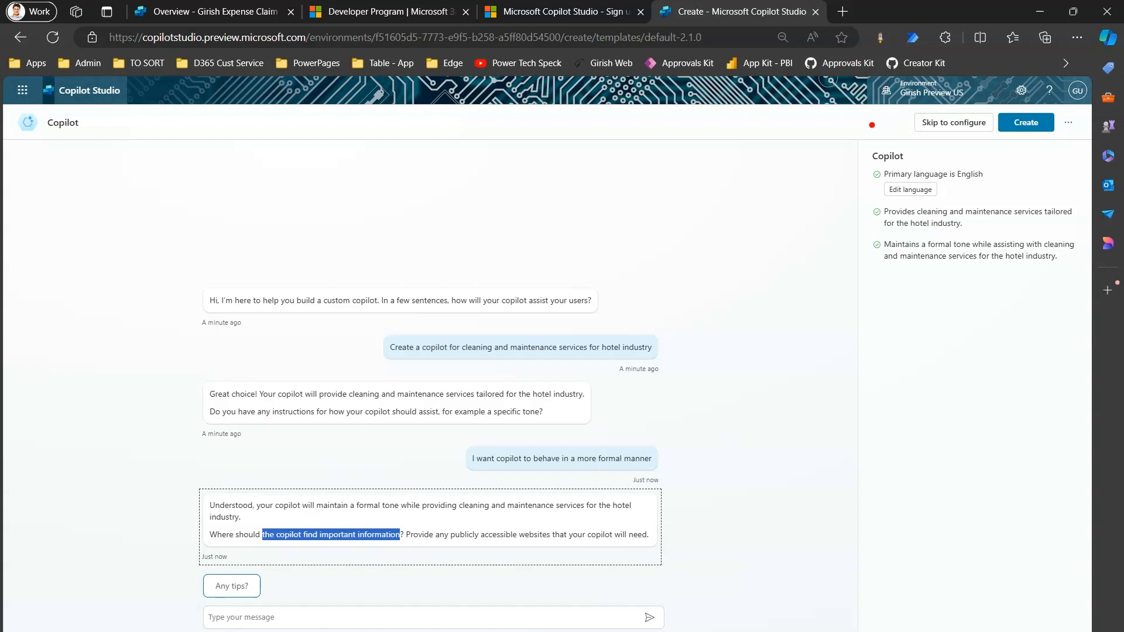
mouse_move(863, 142)
mouse_down()
mouse_move(1022, 268)
mouse_move(1090, 278)
mouse_up()
mouse_move(699, 519)
mouse_down()
mouse_move(704, 390)
mouse_move(824, 271)
mouse_move(820, 300)
mouse_up()
mouse_move(984, 188)
mouse_down()
mouse_move(990, 197)
mouse_move(1022, 159)
mouse_up()
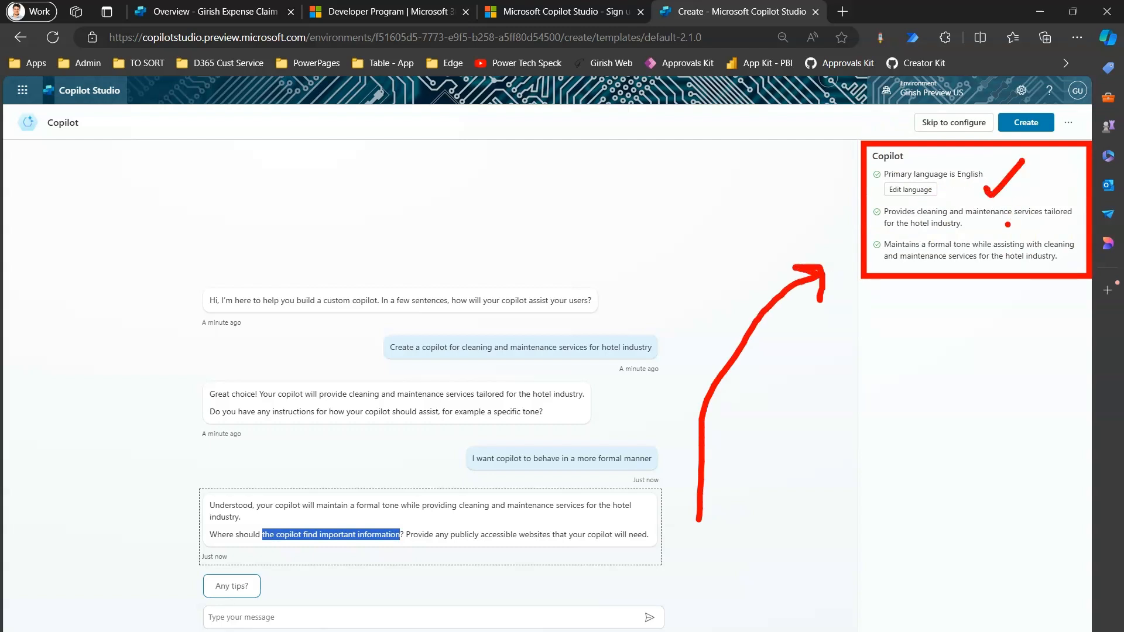
drag(1008, 224, 1047, 181)
mouse_move(997, 266)
mouse_down()
mouse_move(1005, 272)
mouse_move(1033, 227)
mouse_up()
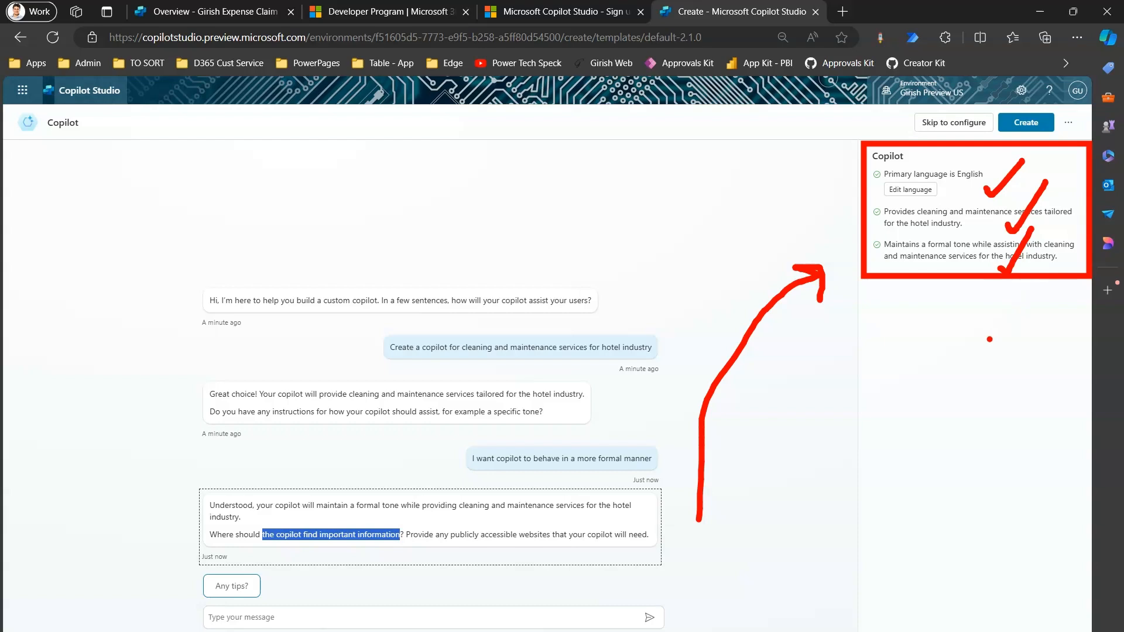
key(Escape)
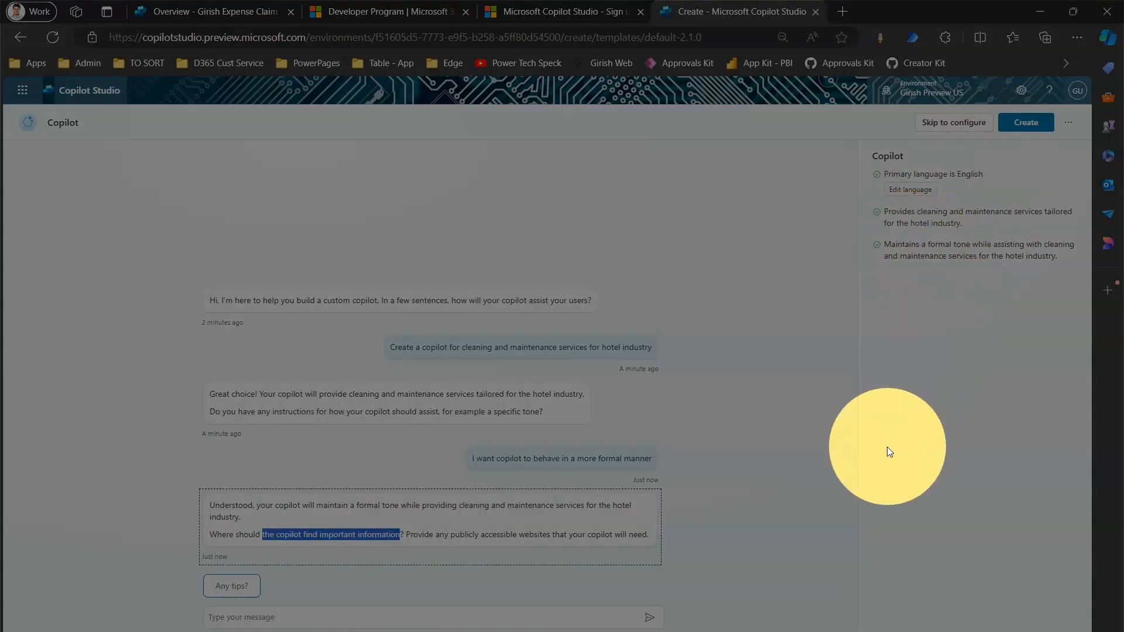
Step: Reply in the creation chat with "The location for our hotels are in North America and Australia regions only"
click(527, 616)
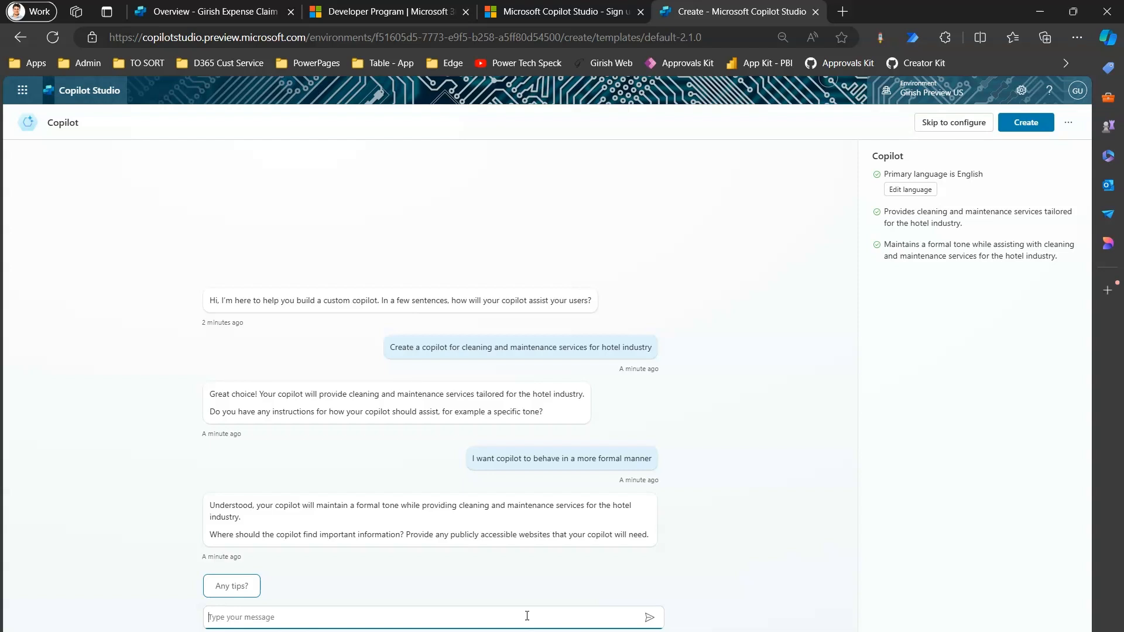
text(The location for our hotels are in North America a)
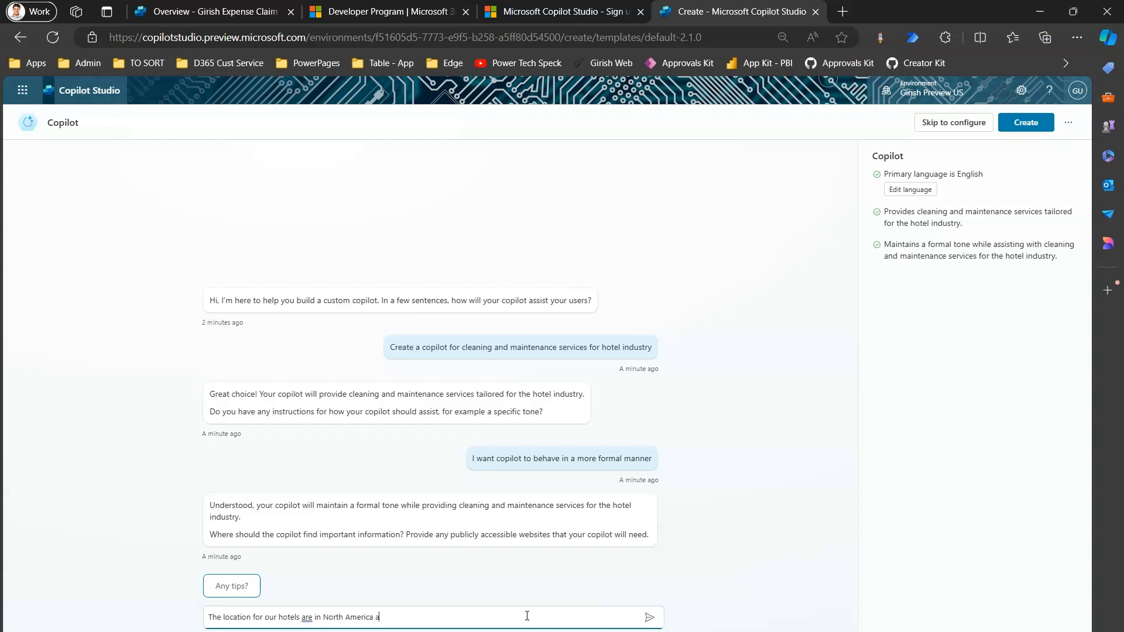
text(nd Australia regions only)
key(Return)
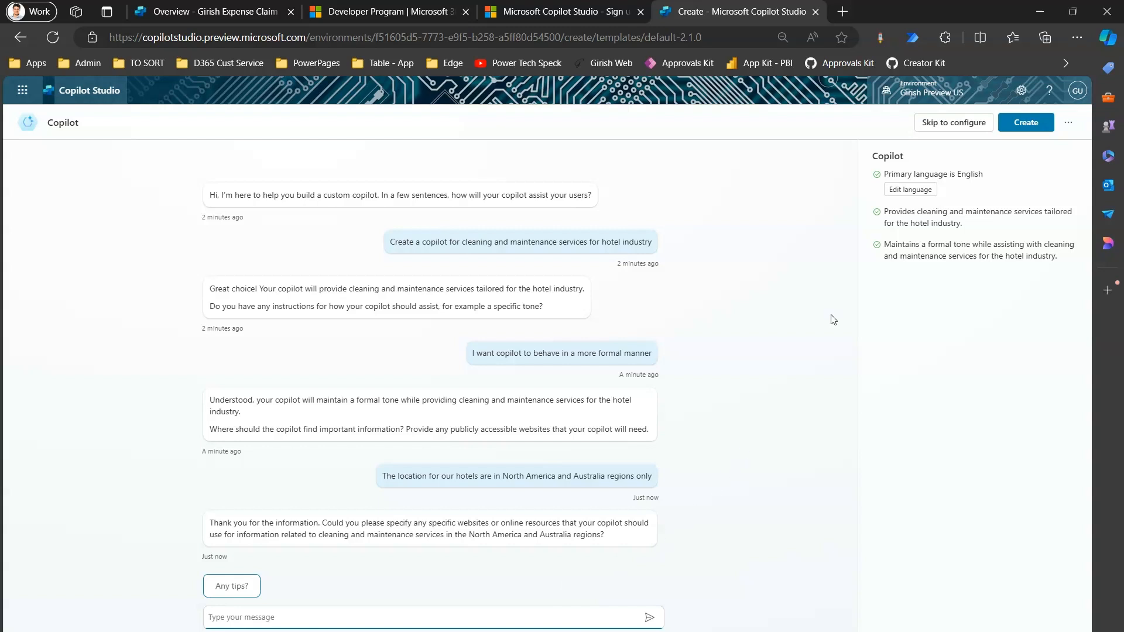
Step: Look through the available primary copilot languages and save the setting as English (en-US)
click(912, 191)
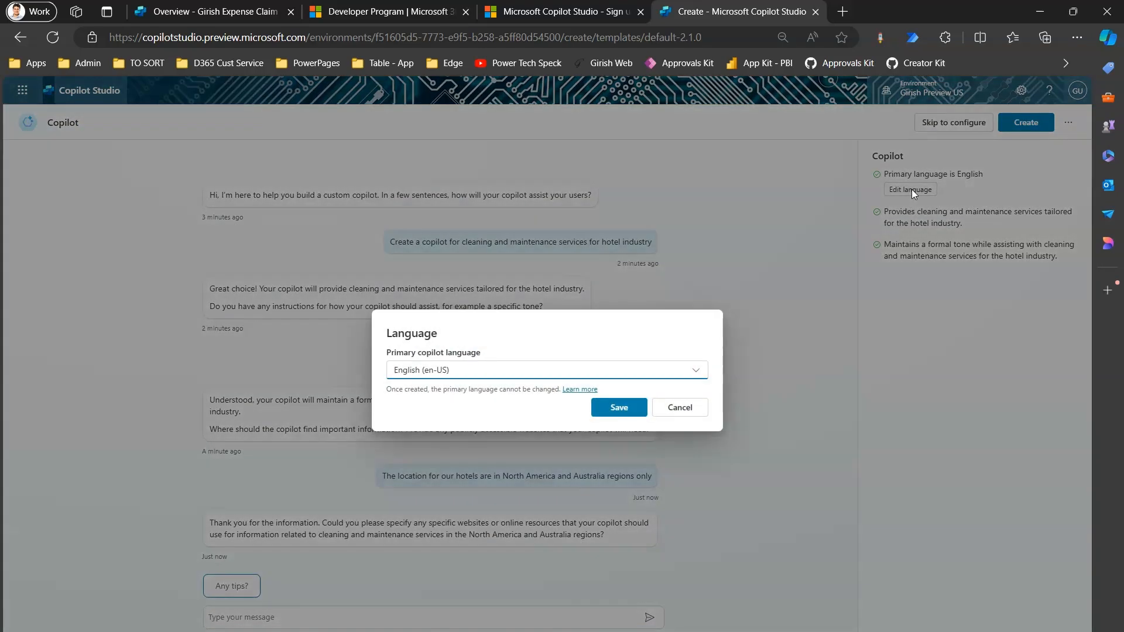
click(691, 372)
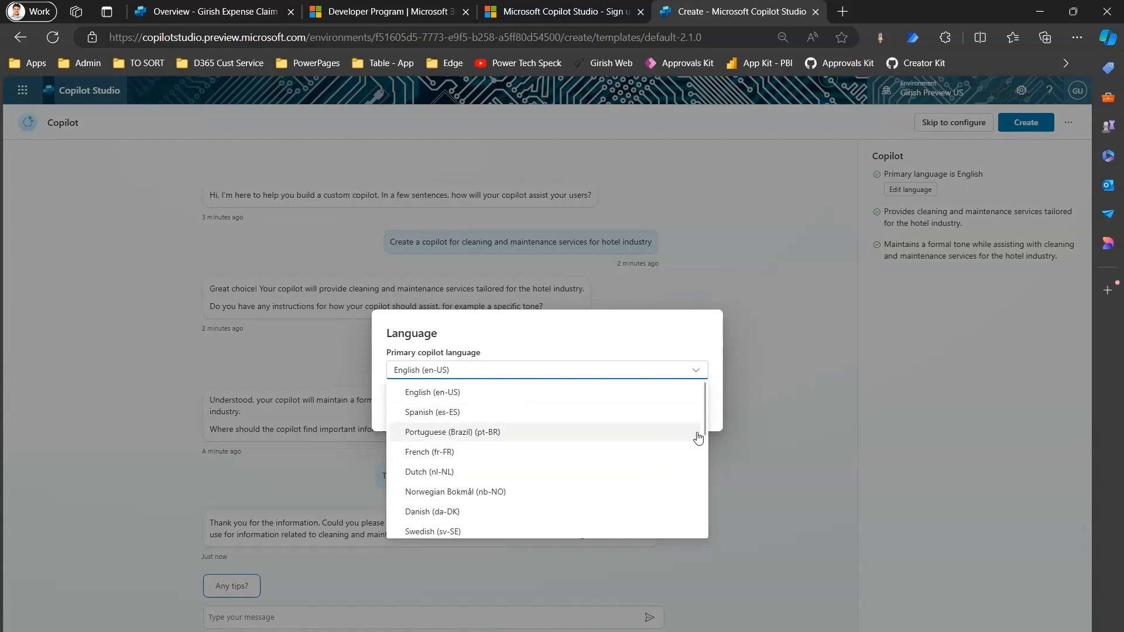
drag(704, 417, 708, 542)
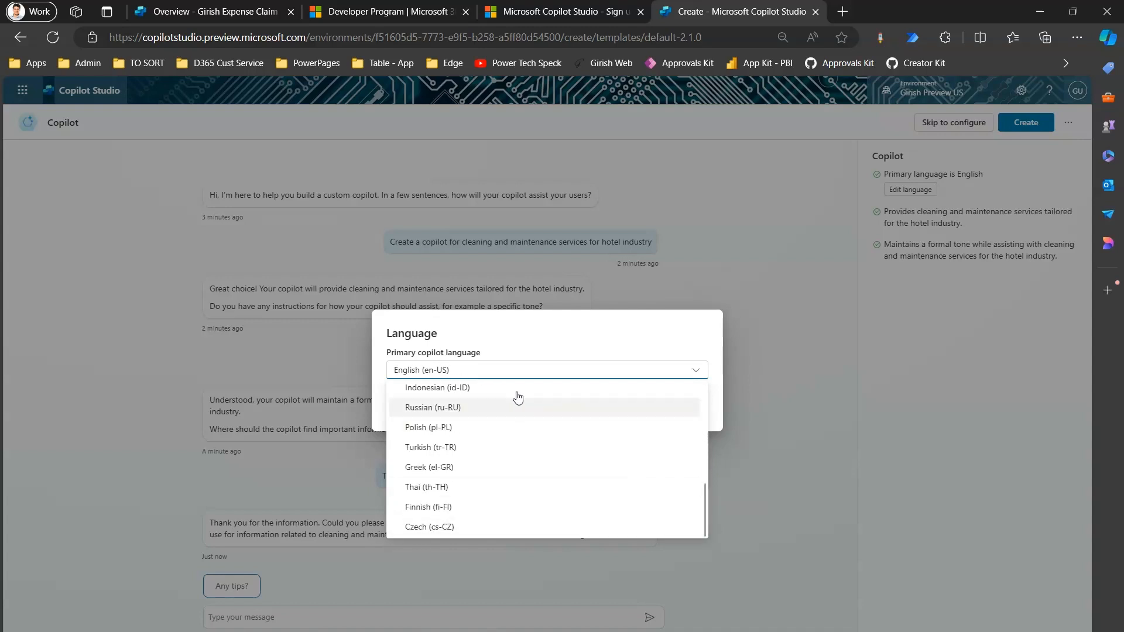
click(531, 335)
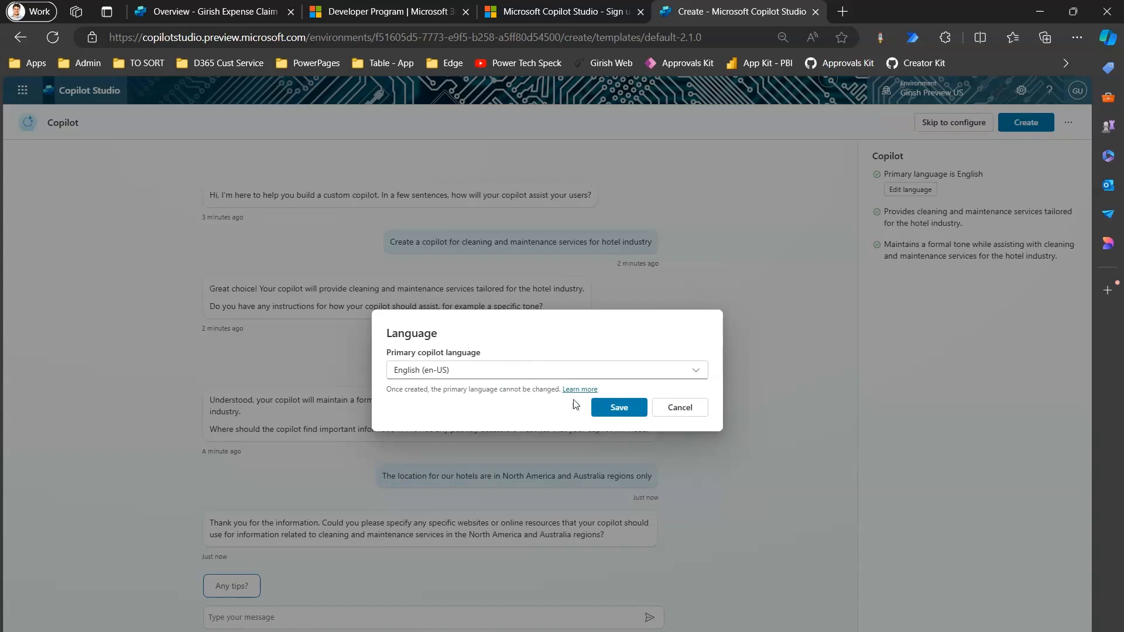
click(604, 407)
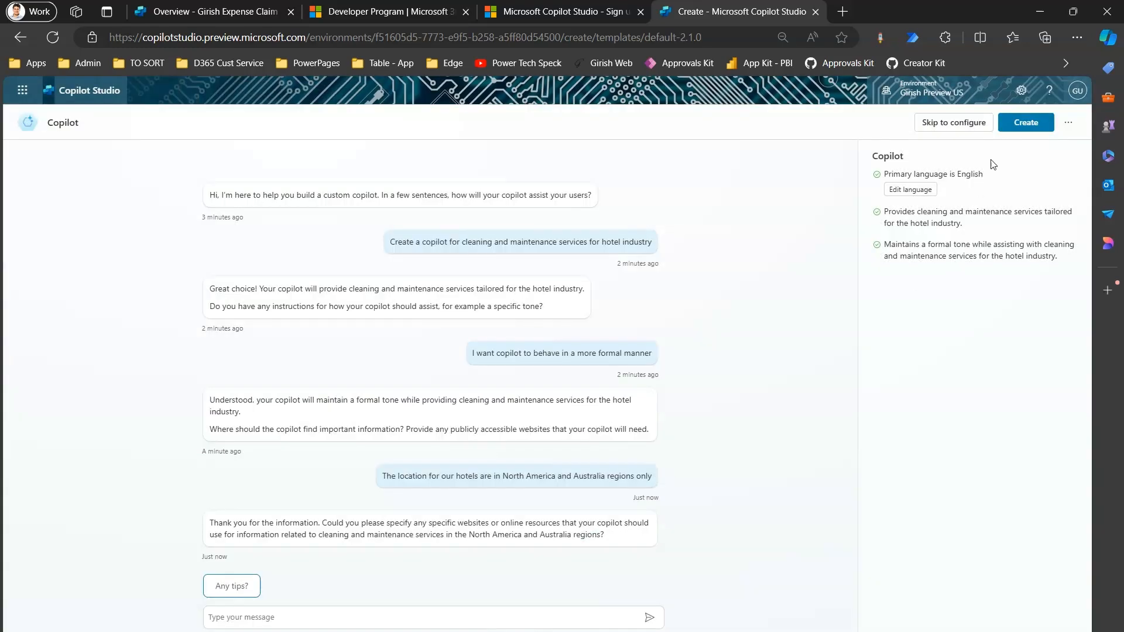
Step: Create the copilot from the collected details and check its description on the overview page
click(1027, 124)
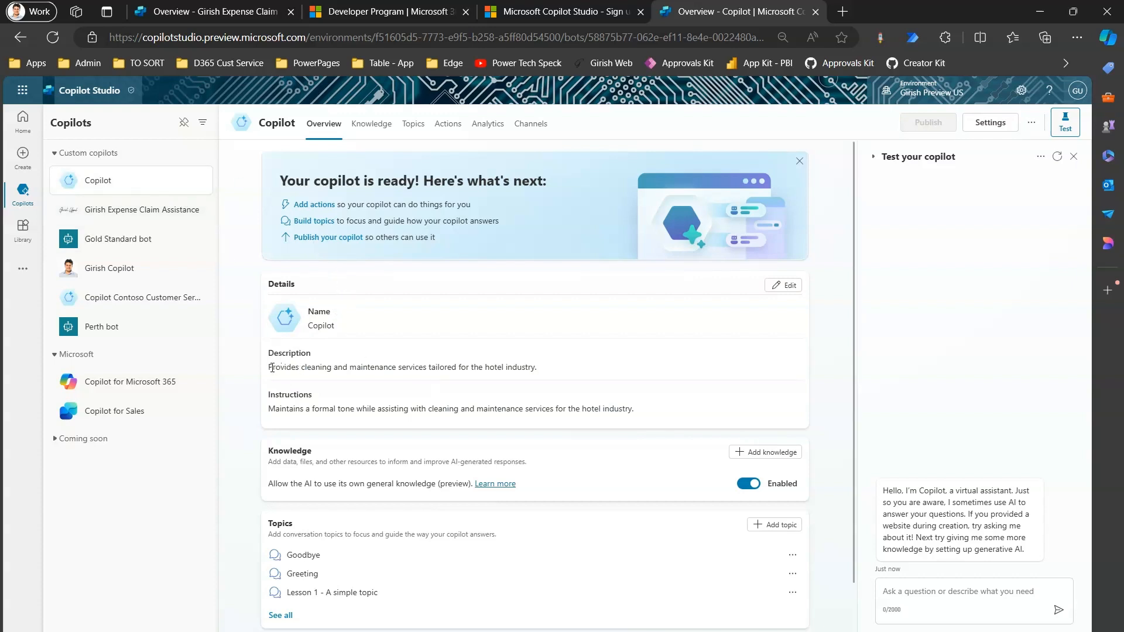
drag(269, 367, 545, 373)
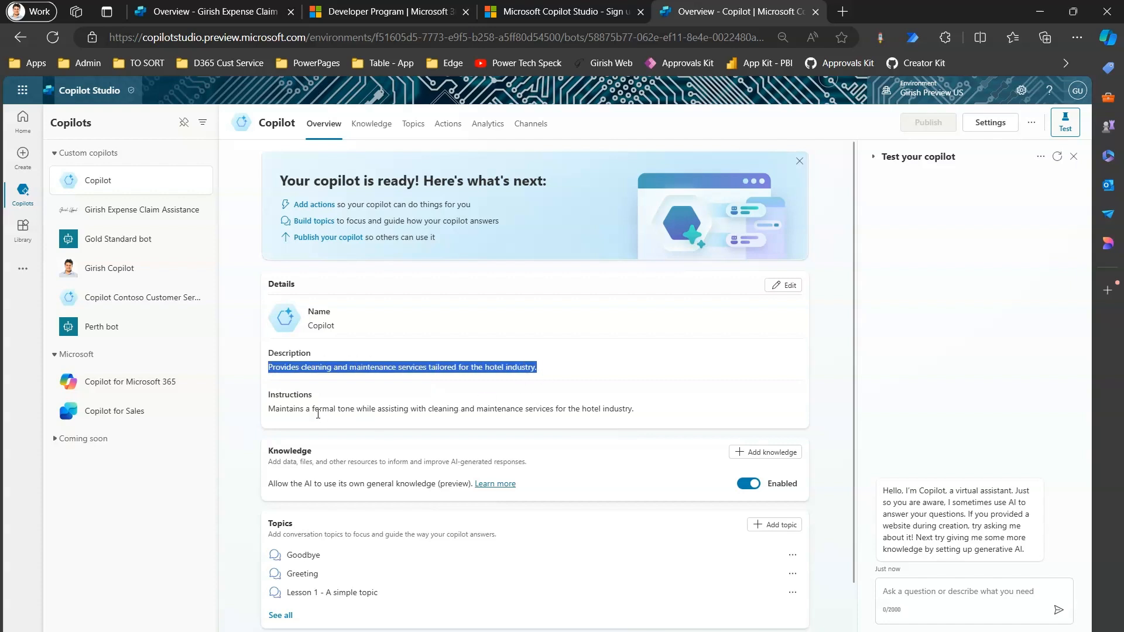
Step: Check the copilot's instructions text in the details on the overview page
click(295, 409)
drag(268, 409, 608, 419)
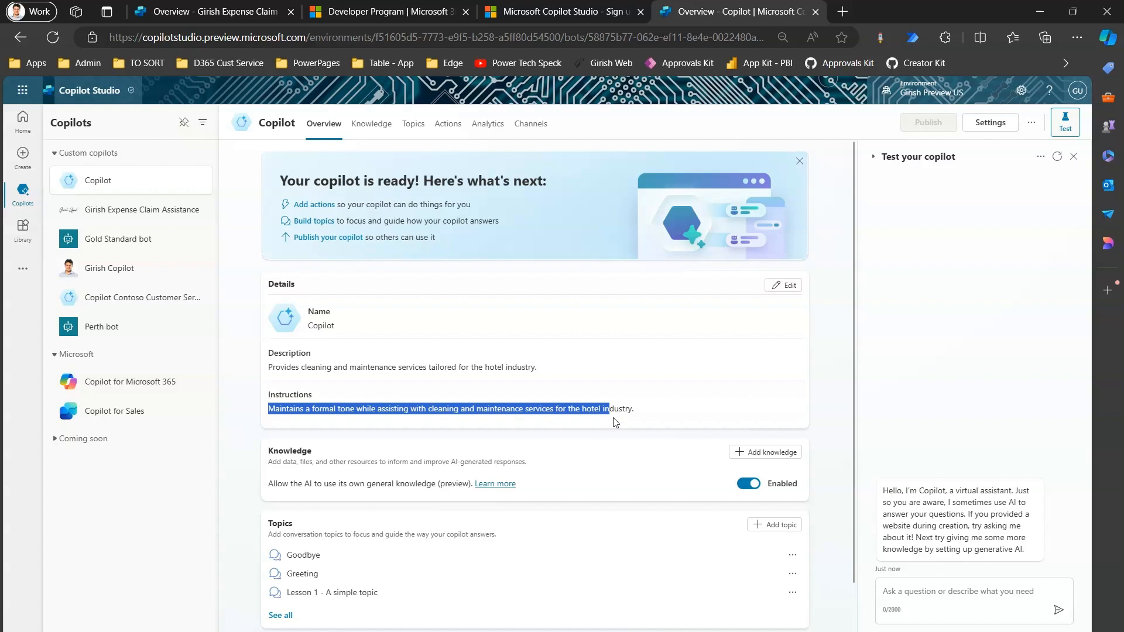
click(638, 423)
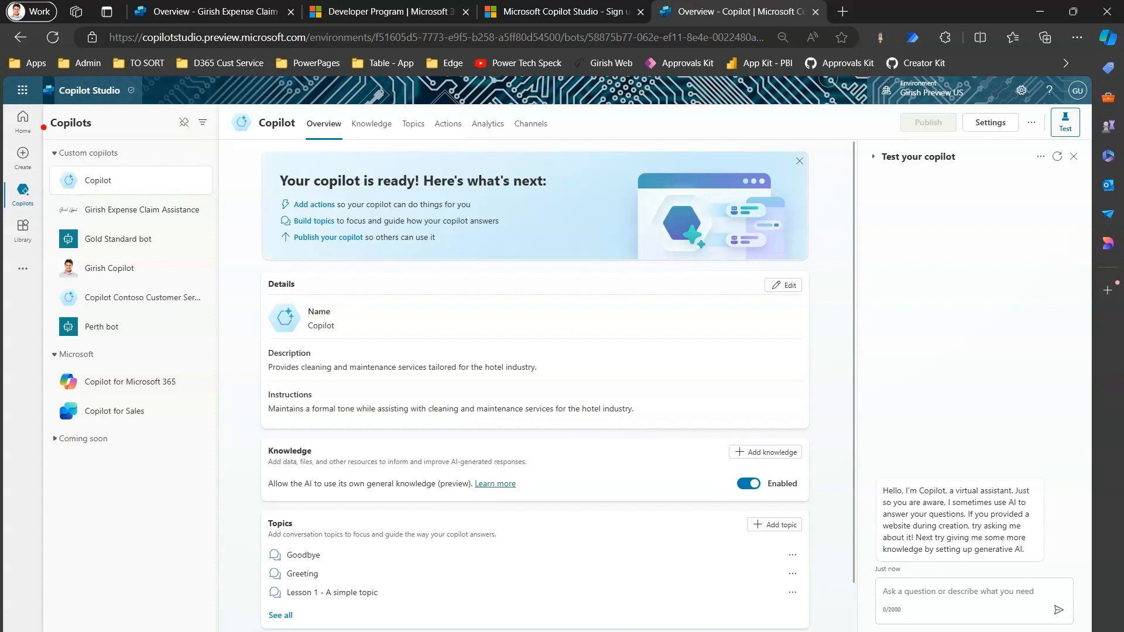
drag(6, 107, 41, 282)
mouse_move(46, 108)
mouse_down()
mouse_move(146, 404)
mouse_move(196, 463)
mouse_move(216, 461)
mouse_up()
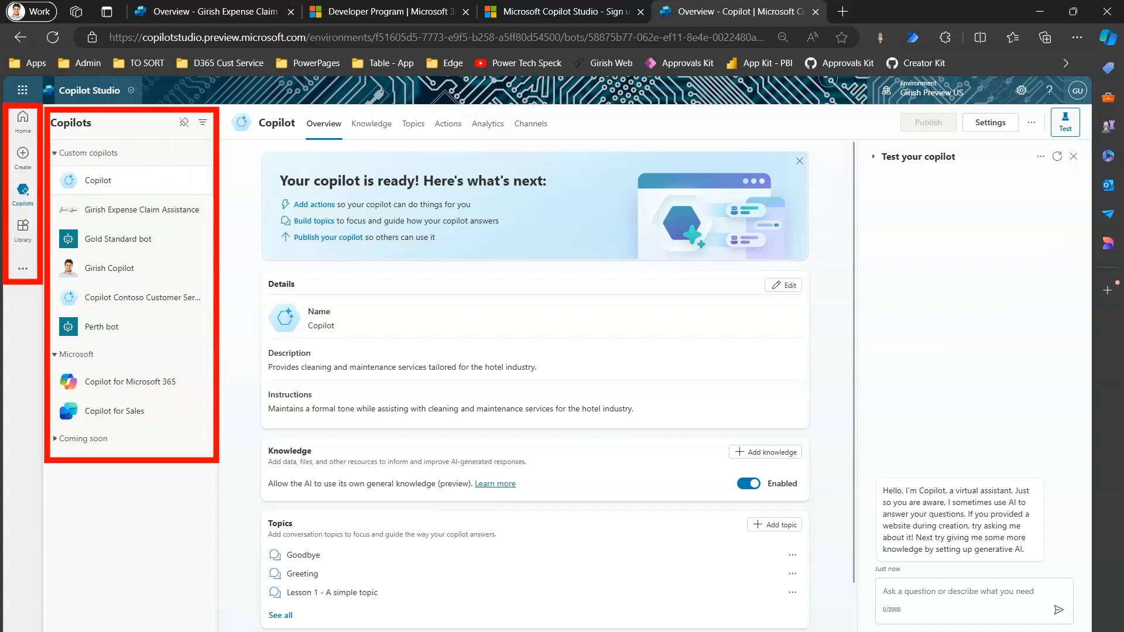
mouse_move(227, 108)
mouse_down()
mouse_move(309, 398)
mouse_move(615, 629)
mouse_move(850, 630)
mouse_up()
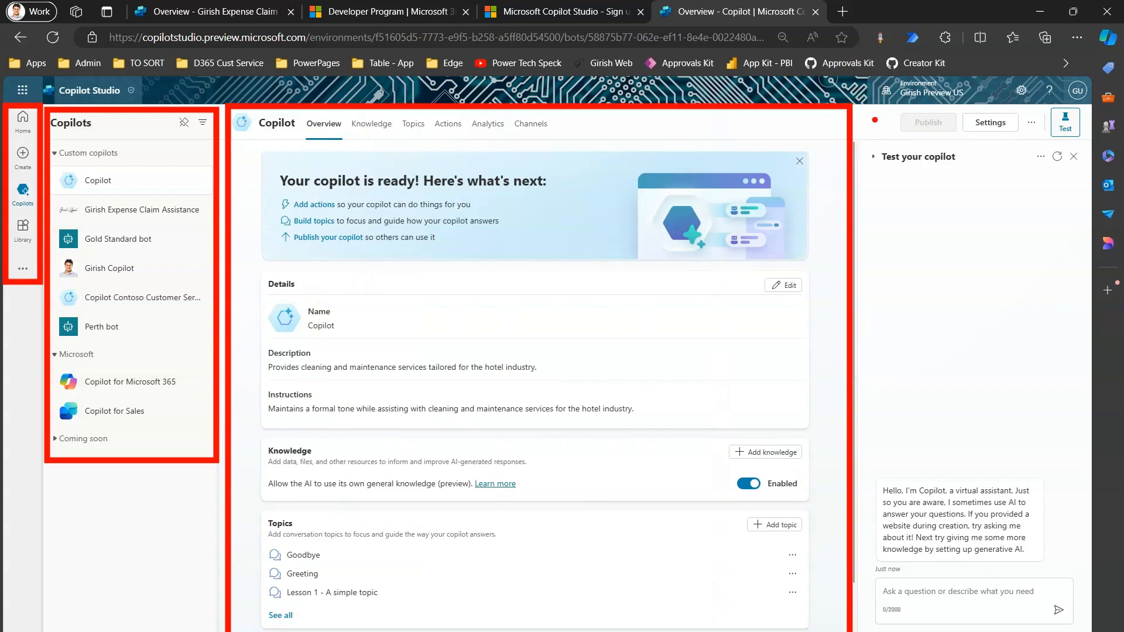
drag(860, 105, 1087, 629)
drag(1025, 407, 943, 630)
drag(984, 584, 946, 627)
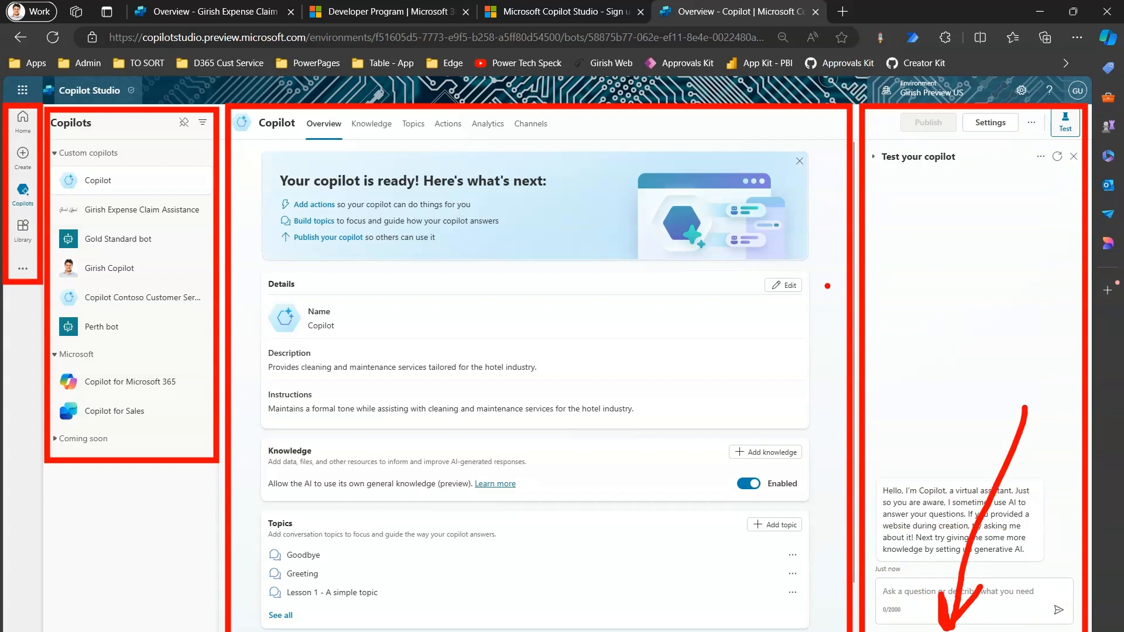
mouse_move(825, 310)
mouse_down()
mouse_move(655, 316)
mouse_move(605, 345)
mouse_up()
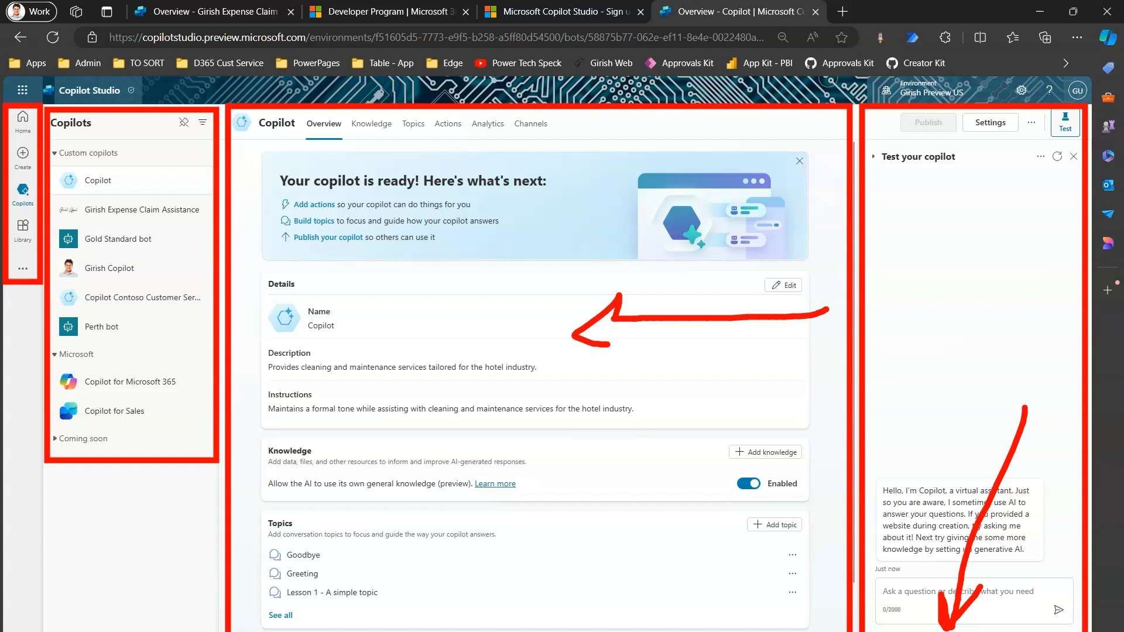
mouse_move(139, 583)
mouse_down()
mouse_move(121, 436)
mouse_move(181, 445)
mouse_up()
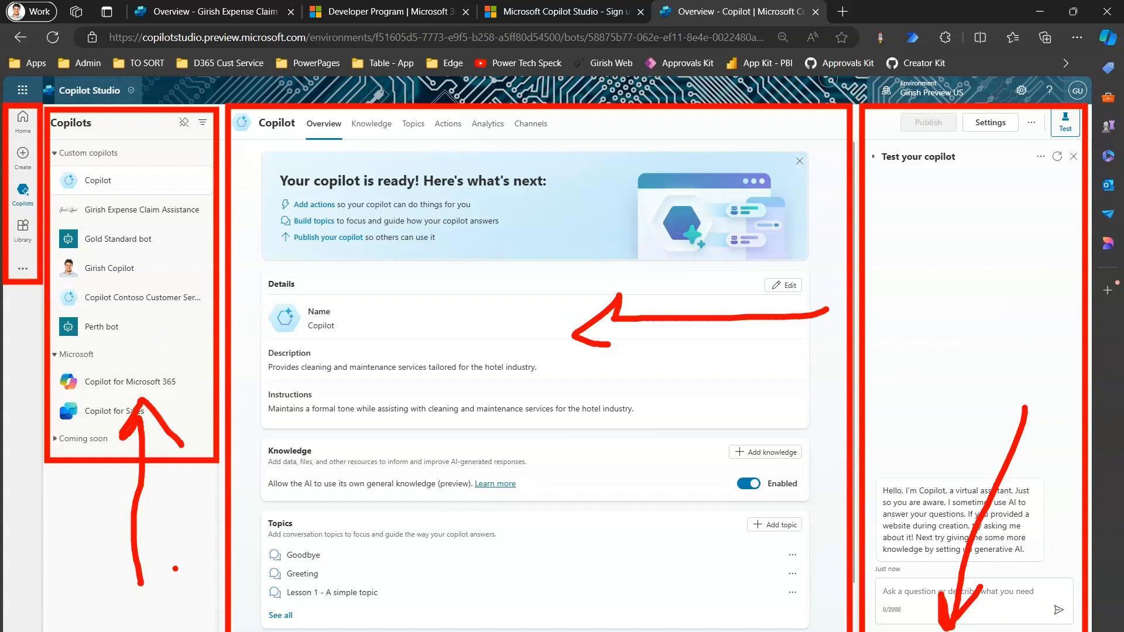
key(Escape)
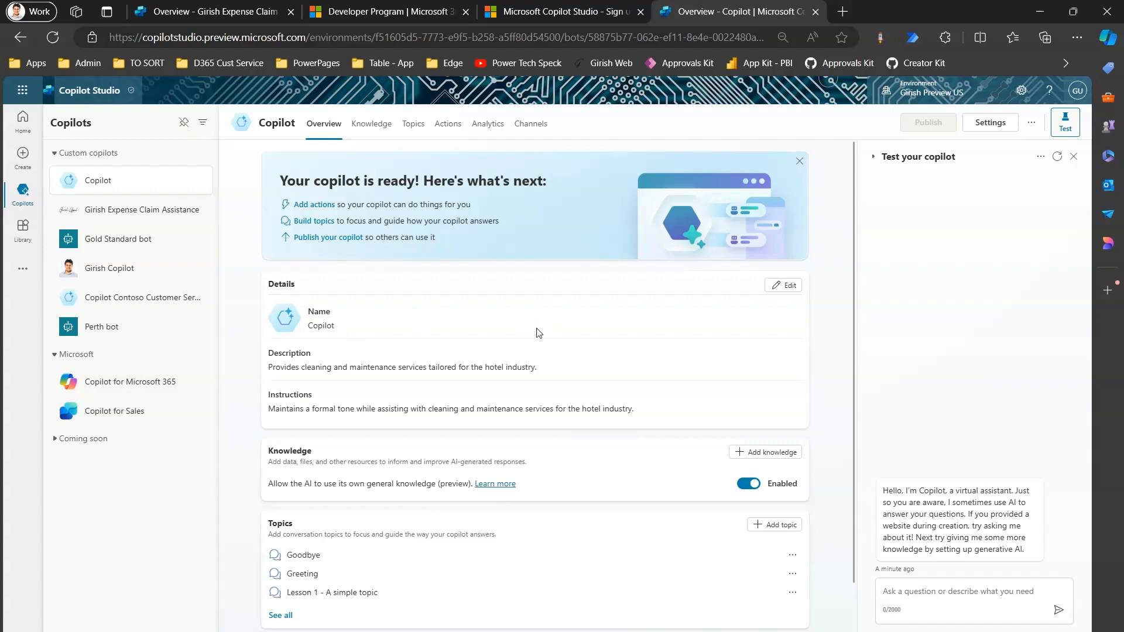
Step: Edit the copilot's details and enter the owner's first name followed by "Hotel Services" as its name
click(790, 287)
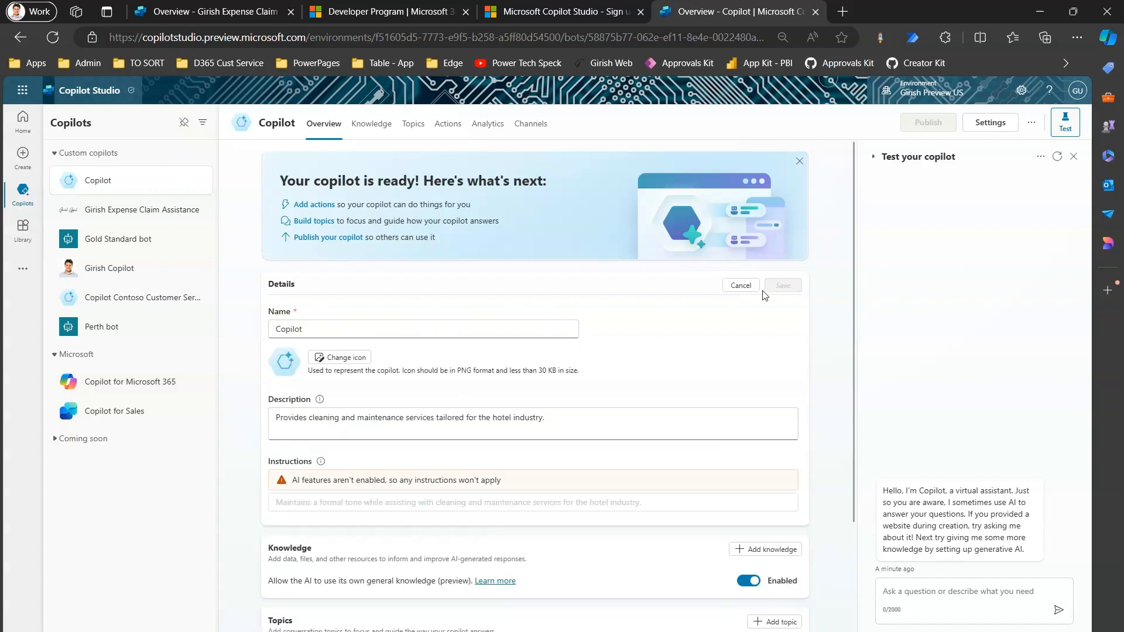
drag(300, 328, 243, 323)
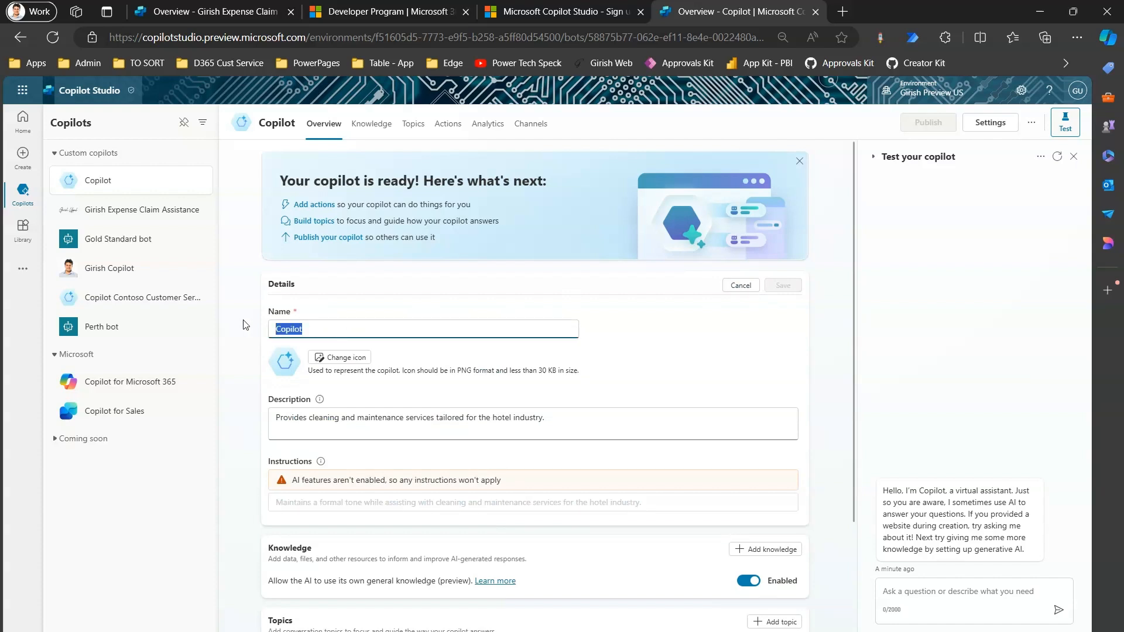
text(Girish )
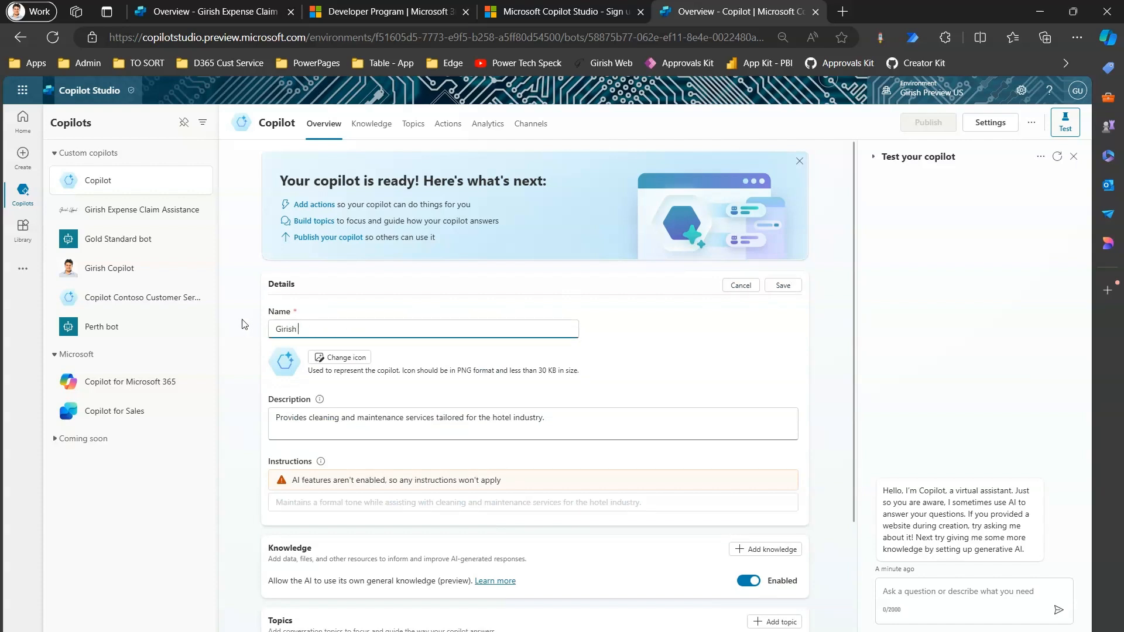
text(Hotel Services)
Step: Look at the icon change option without changing it, and check the description and instructions fields
click(333, 358)
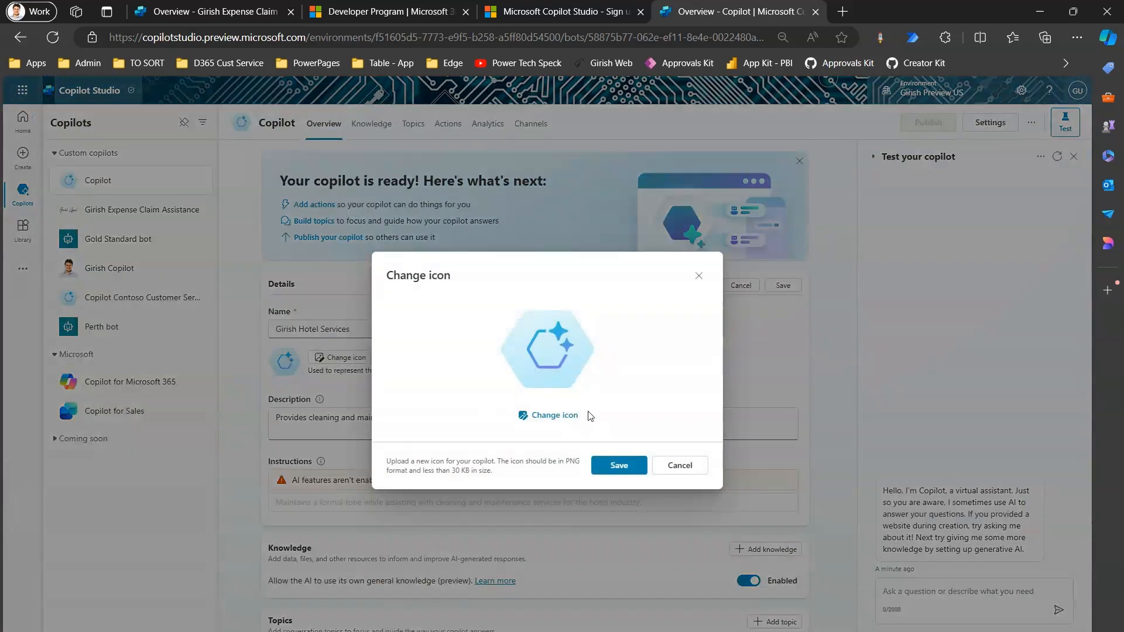
click(669, 468)
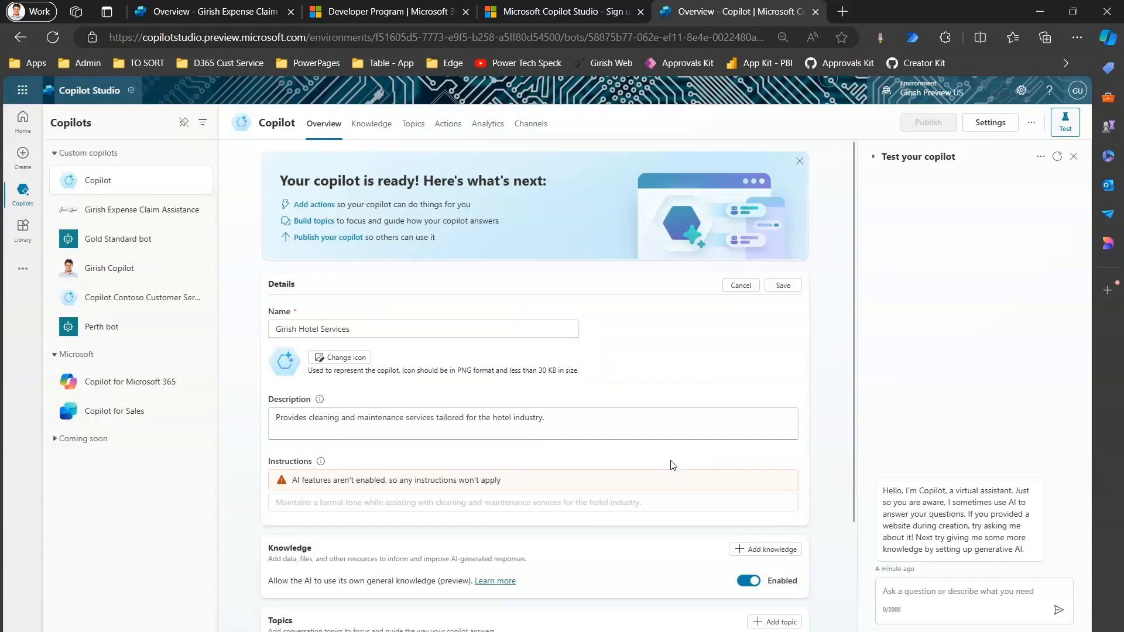
click(440, 422)
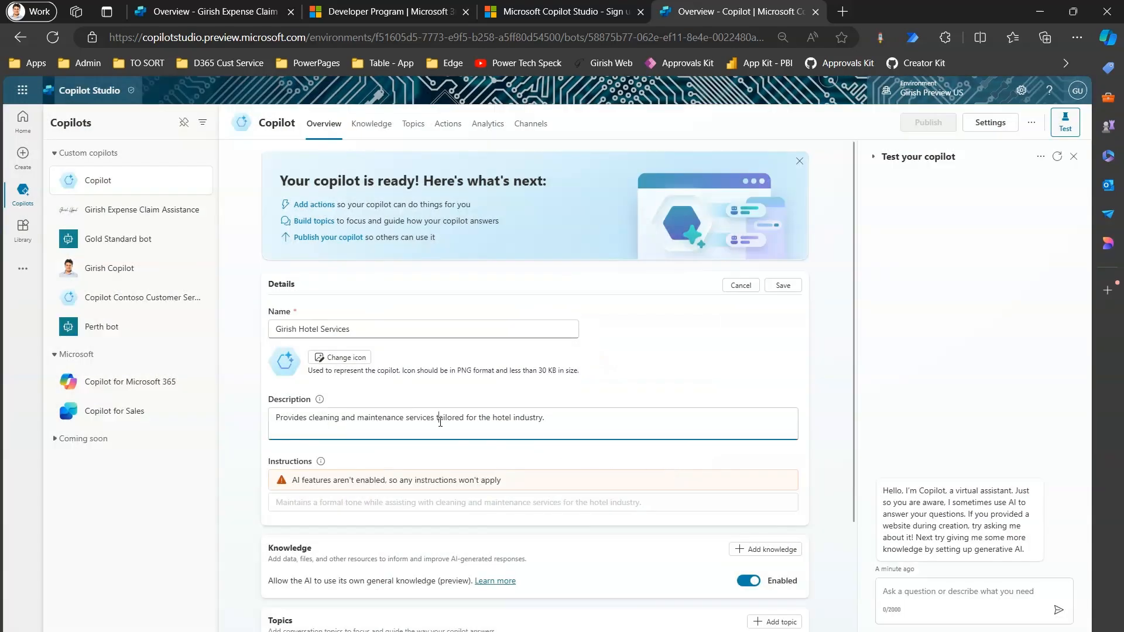
click(567, 416)
click(319, 502)
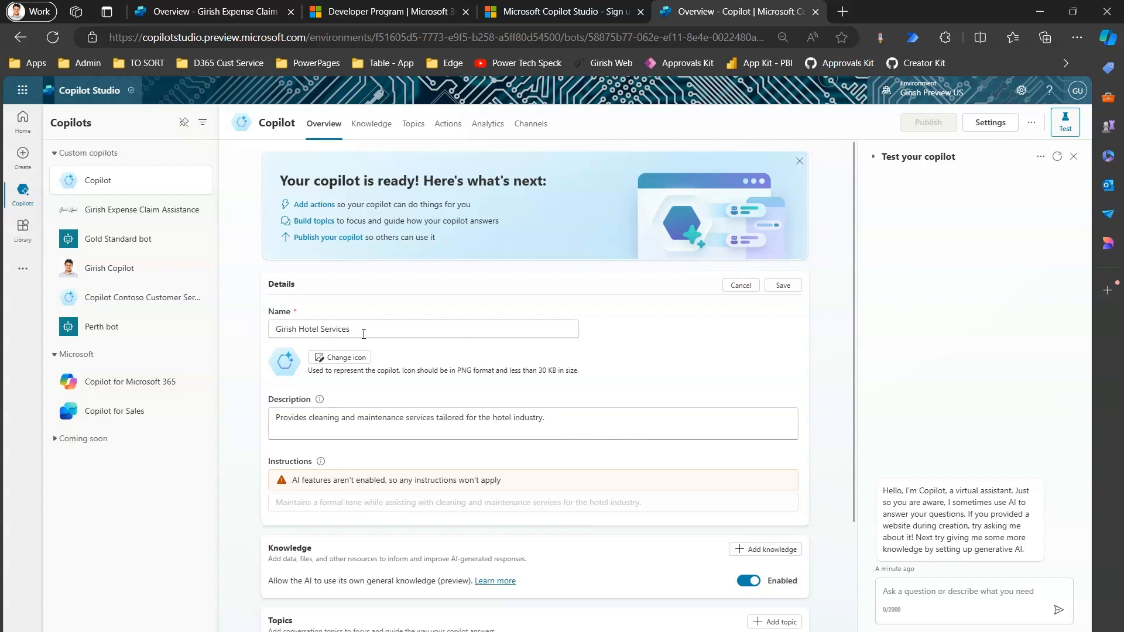
Step: Enter the owner's website address as a link for a new public website knowledge source
click(765, 550)
click(302, 241)
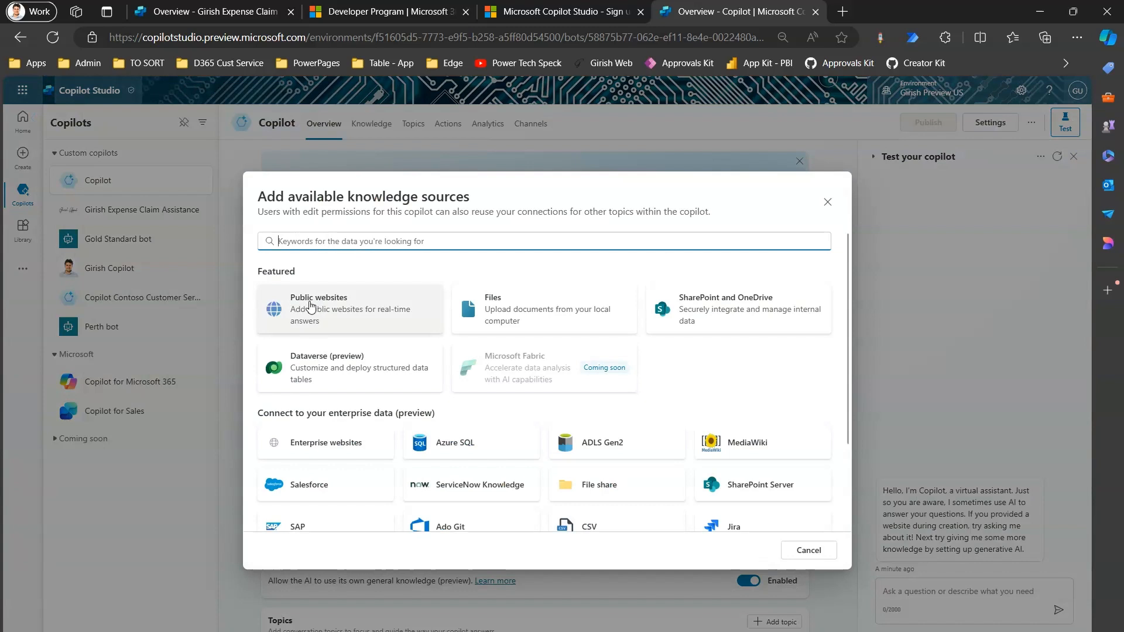
click(310, 306)
text(h)
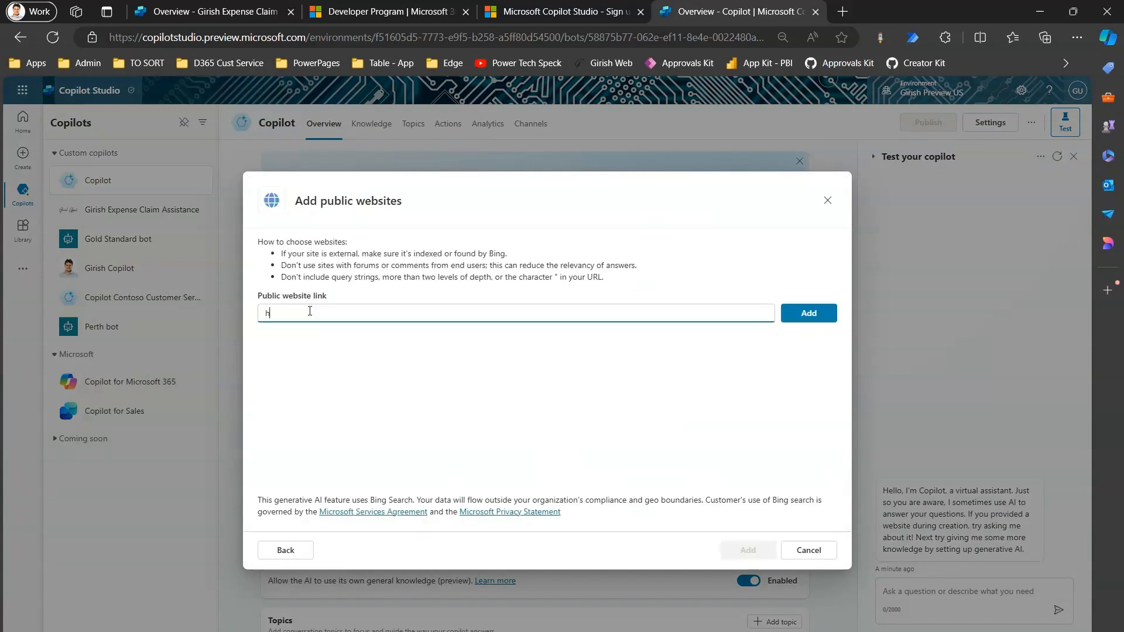
text(ttps://girishuppal.com)
click(808, 315)
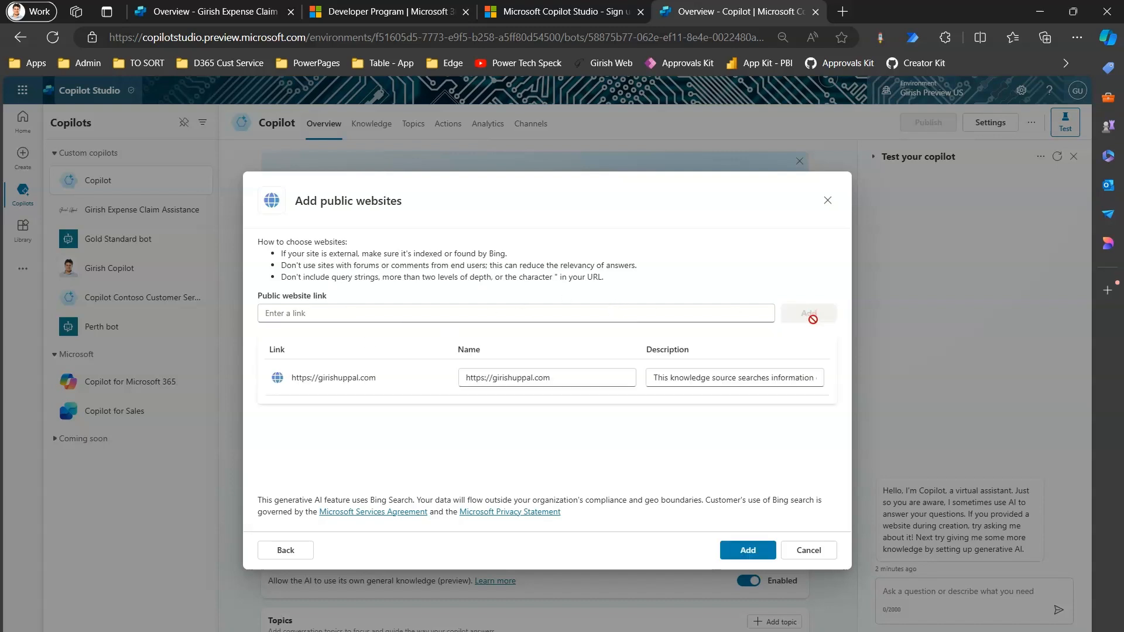
Step: Name the website source with the owner's first name followed by "Website", check its description, and add it to the copilot's knowledge
drag(555, 379, 390, 393)
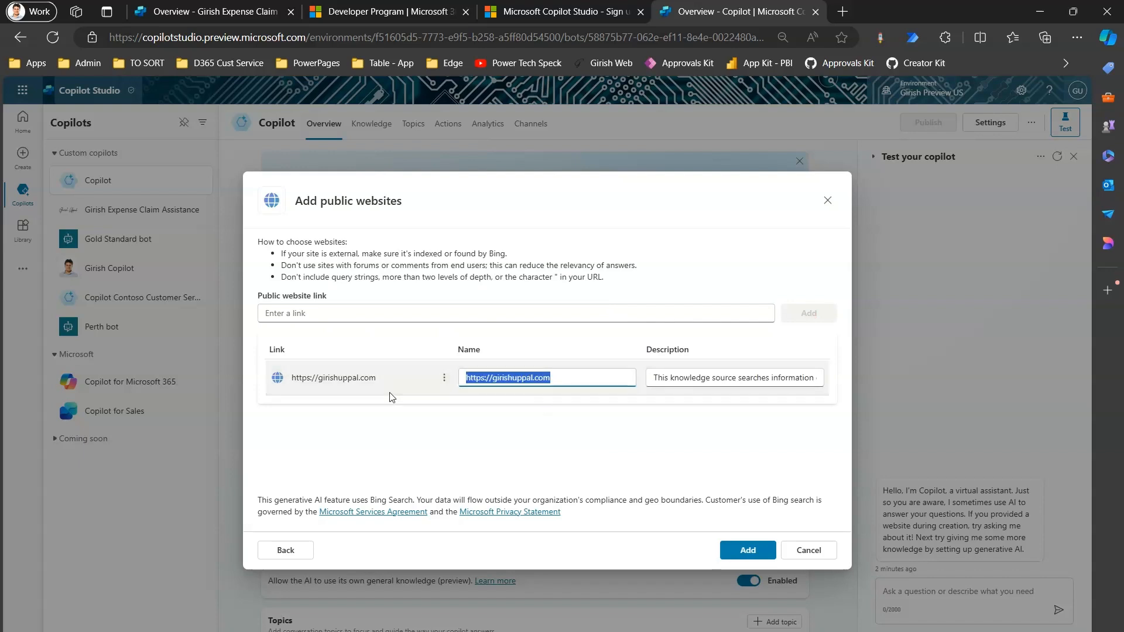
text(Girish Website)
click(761, 375)
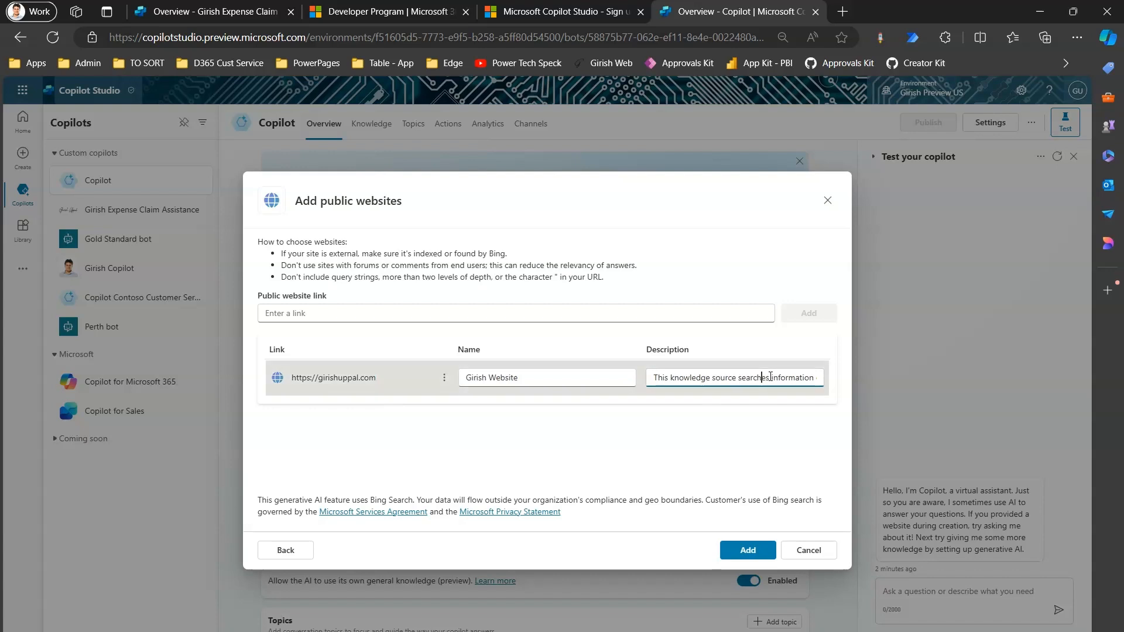
drag(761, 376, 847, 384)
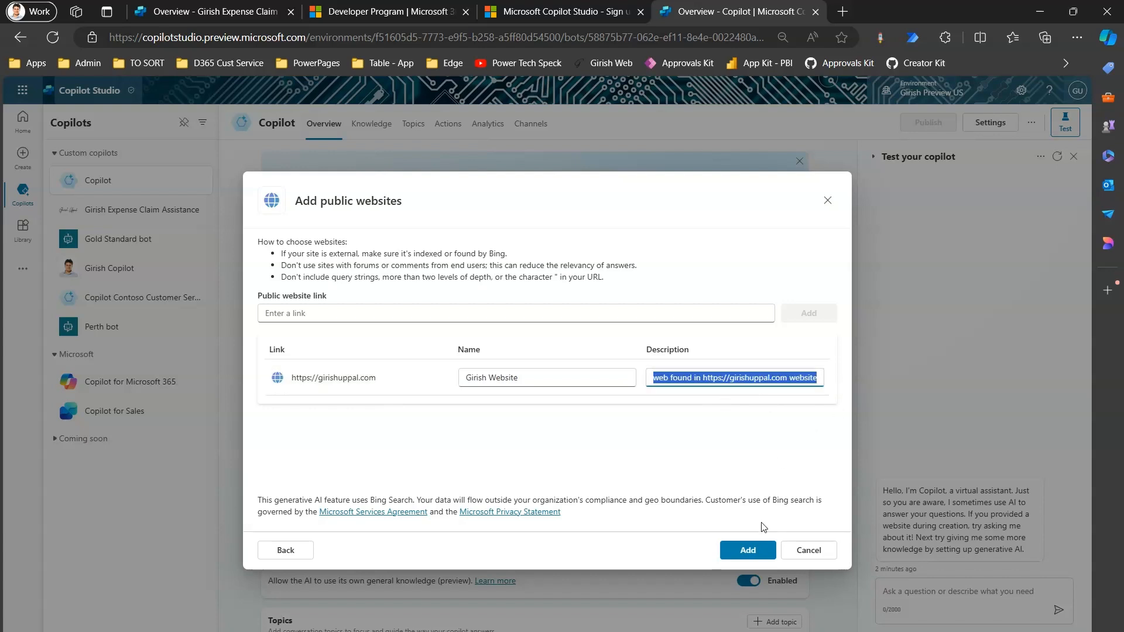
click(749, 551)
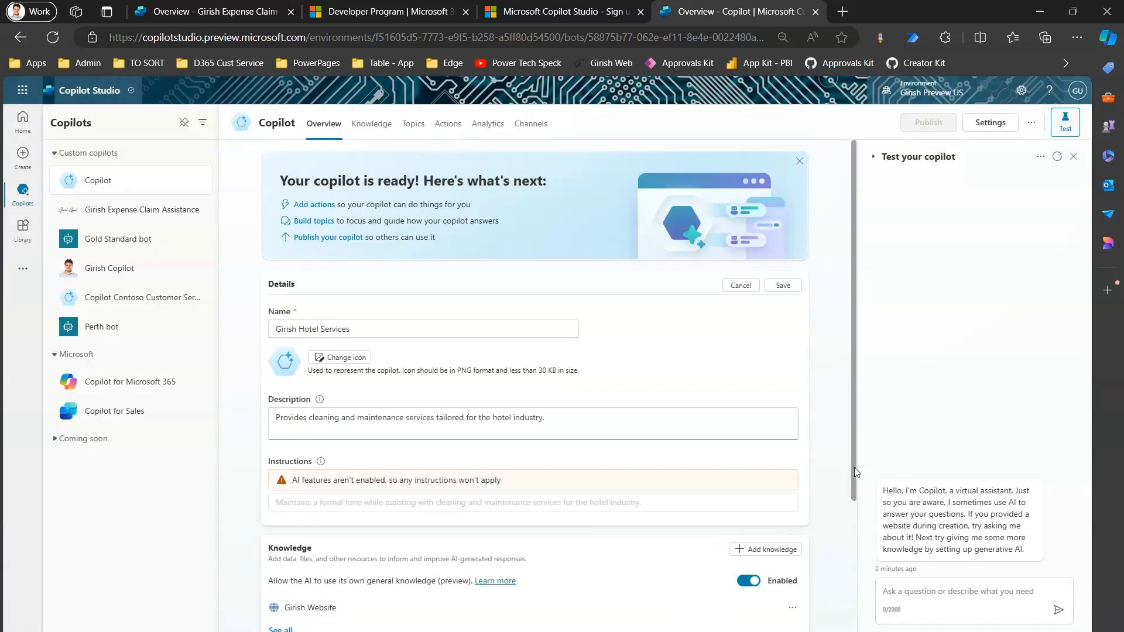
Step: Review the knowledge, topics, actions and publish status sections of the overview page
scroll(856, 515, down, 2)
scroll(856, 543, down, 3)
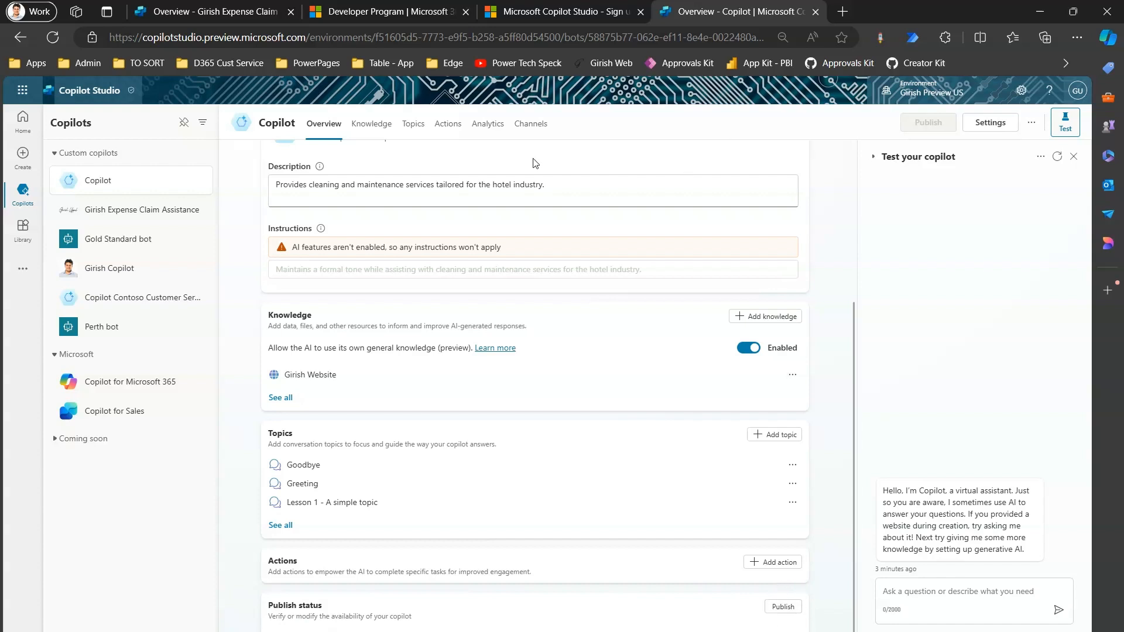
drag(855, 359, 855, 168)
Step: Check the copilot's knowledge sources list, and widen the Name column in its custom topics list
click(369, 124)
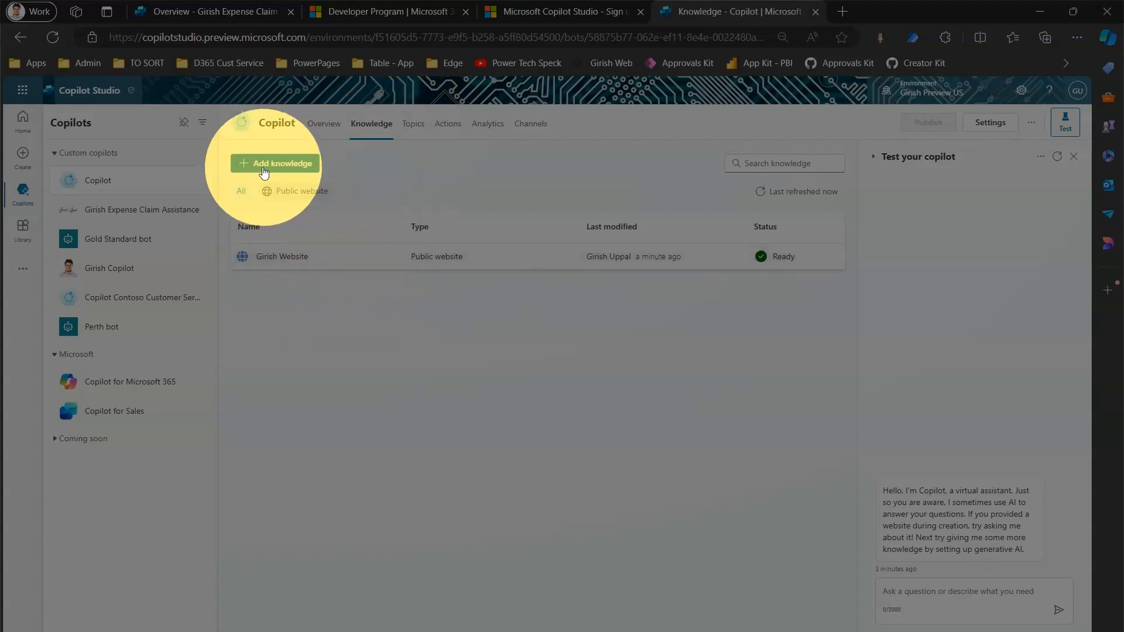
click(422, 134)
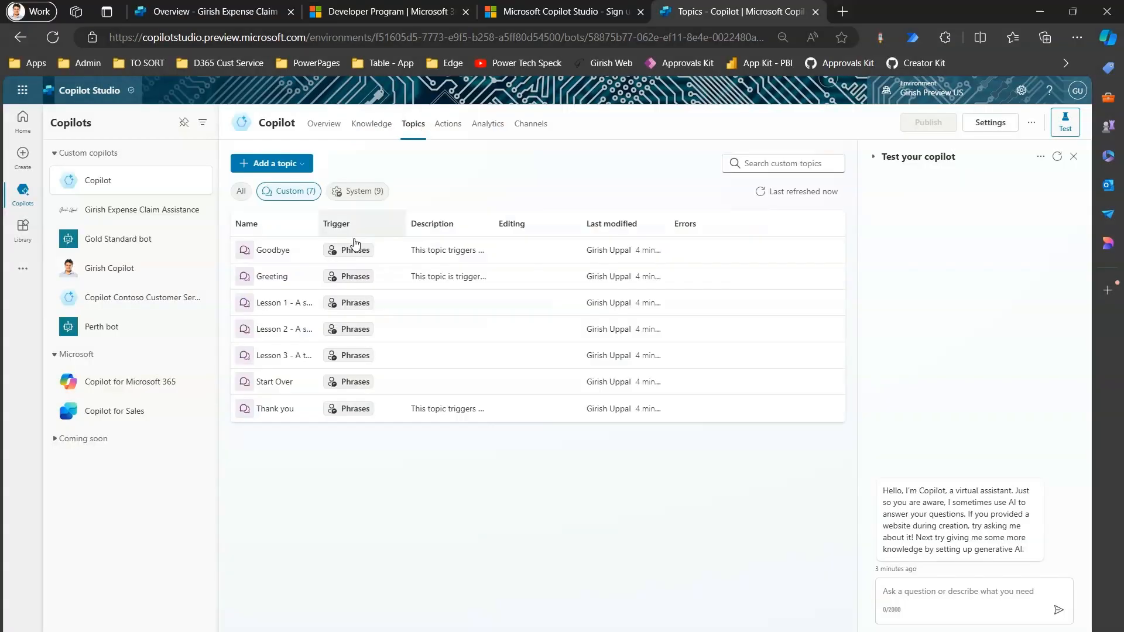
drag(321, 222, 456, 224)
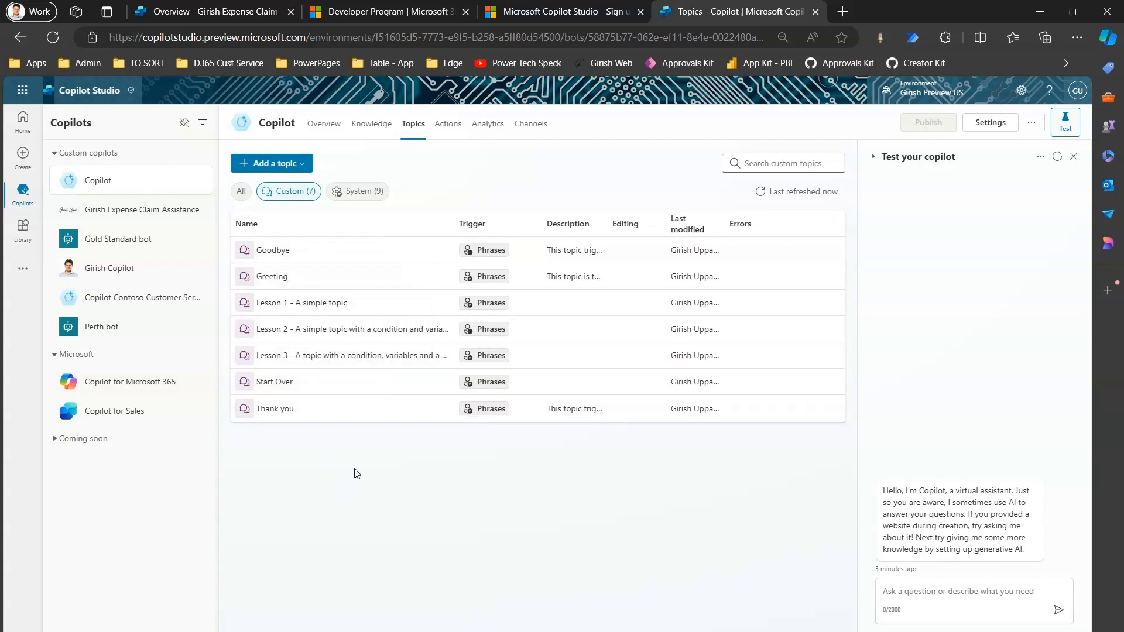
Step: View the Goodbye topic's flow, allowing clipboard access for the site, and switch to the Greeting topic
click(274, 250)
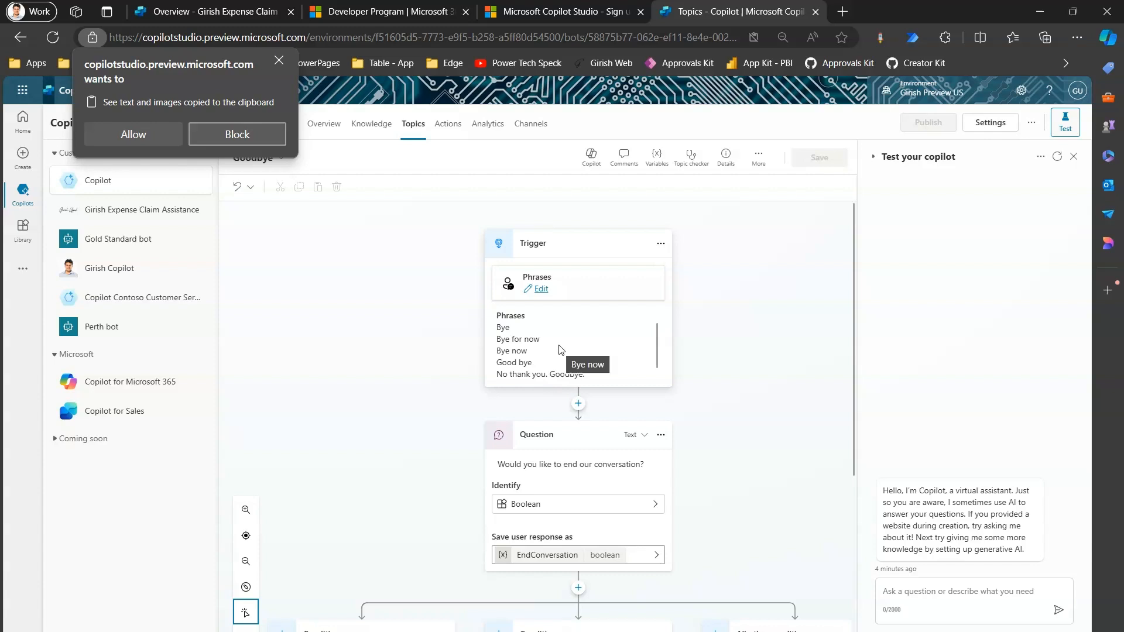
click(172, 129)
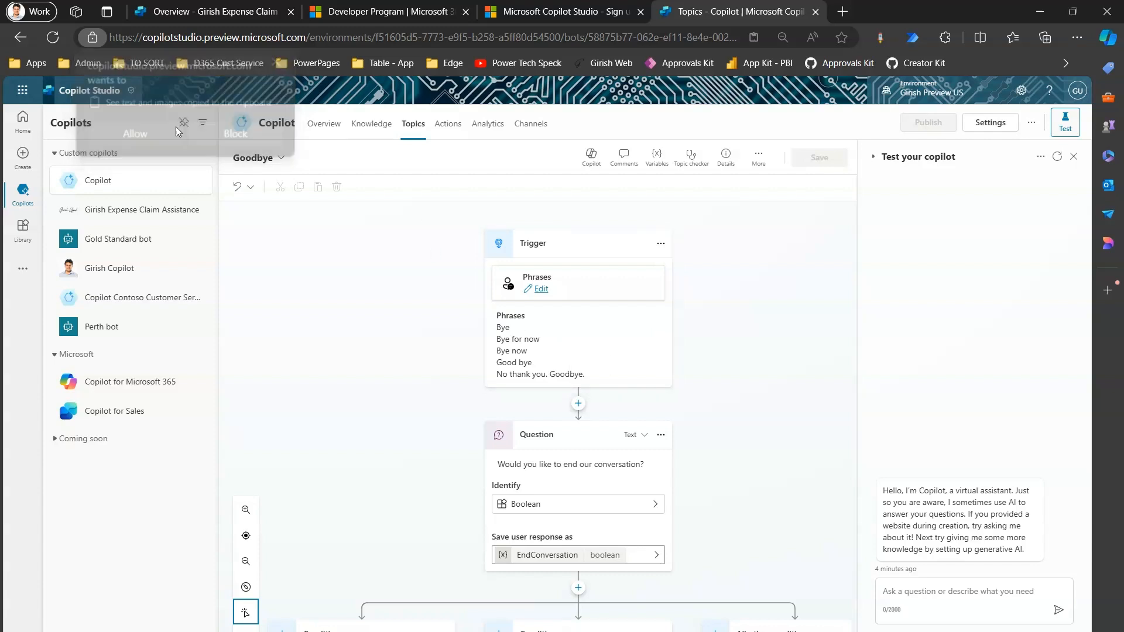
click(281, 158)
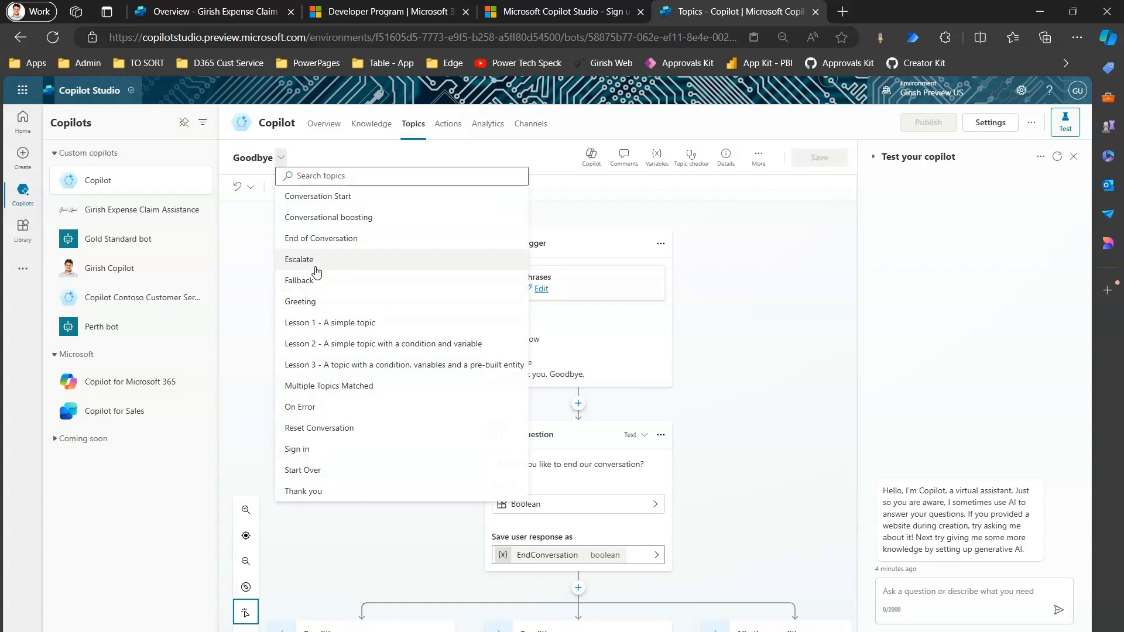
click(318, 300)
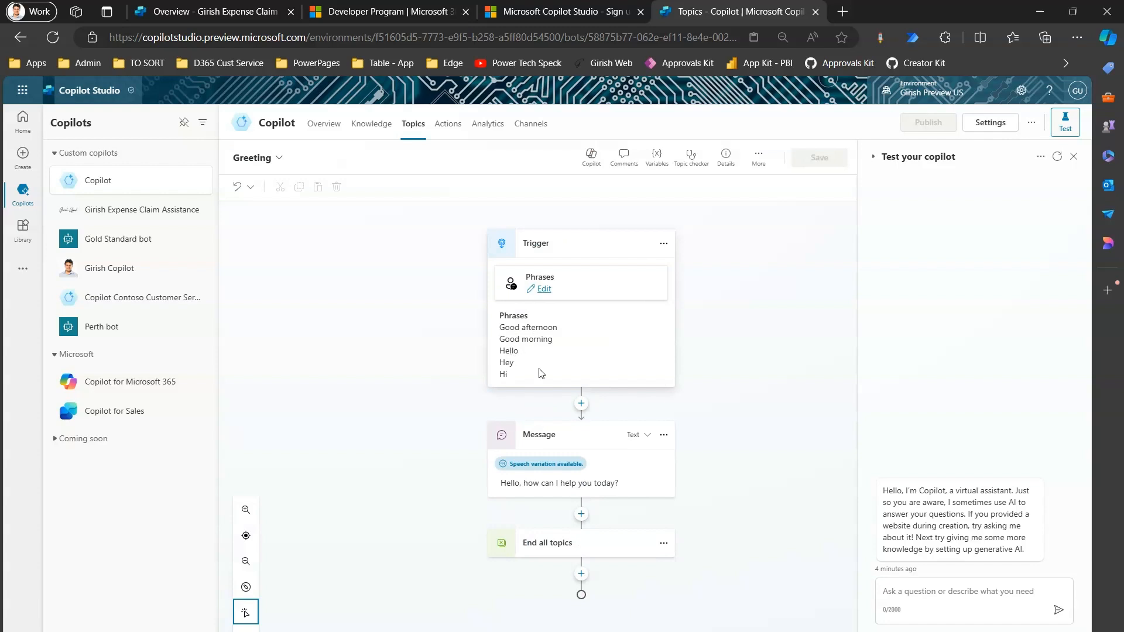
Step: Add the trigger phrases "G'day" and "Hola" to the Greeting topic
click(544, 290)
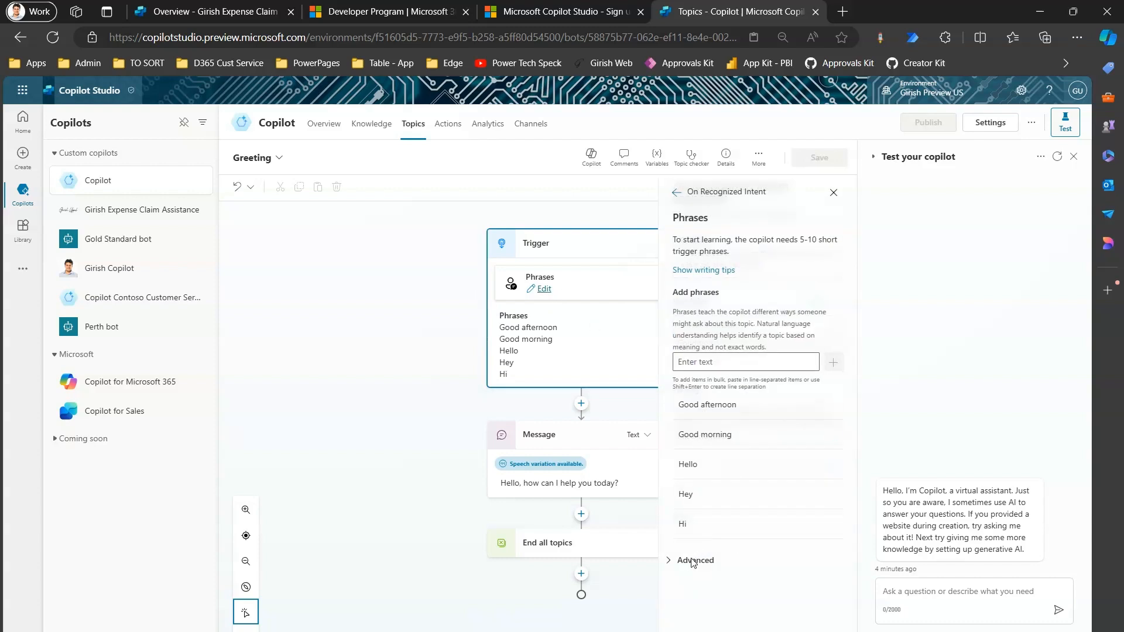
click(695, 359)
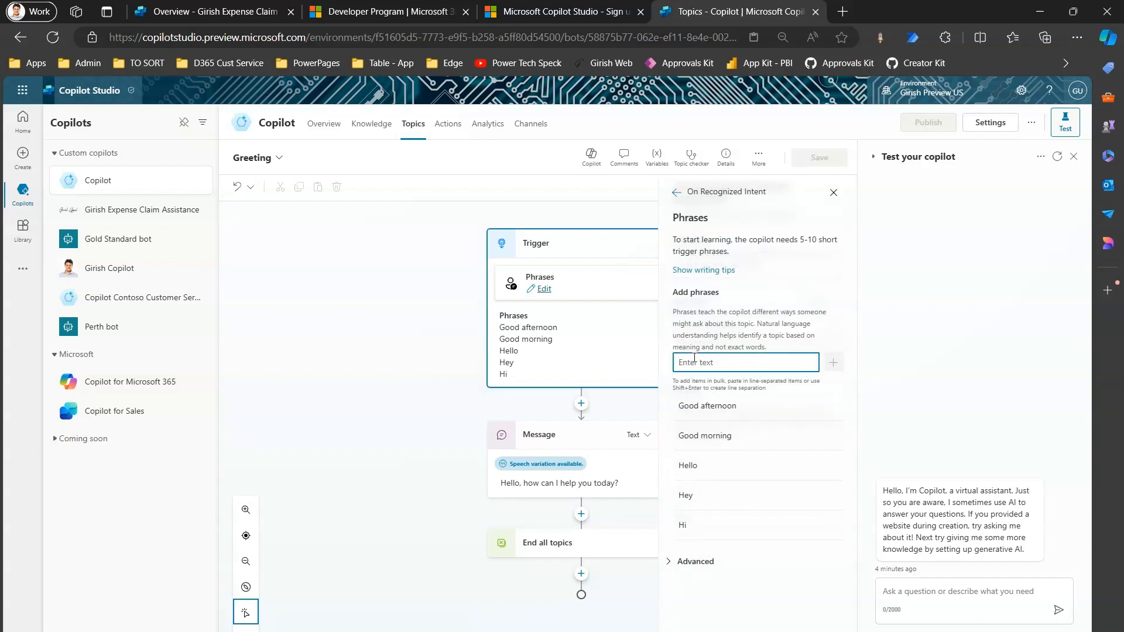
text(G'day)
click(832, 363)
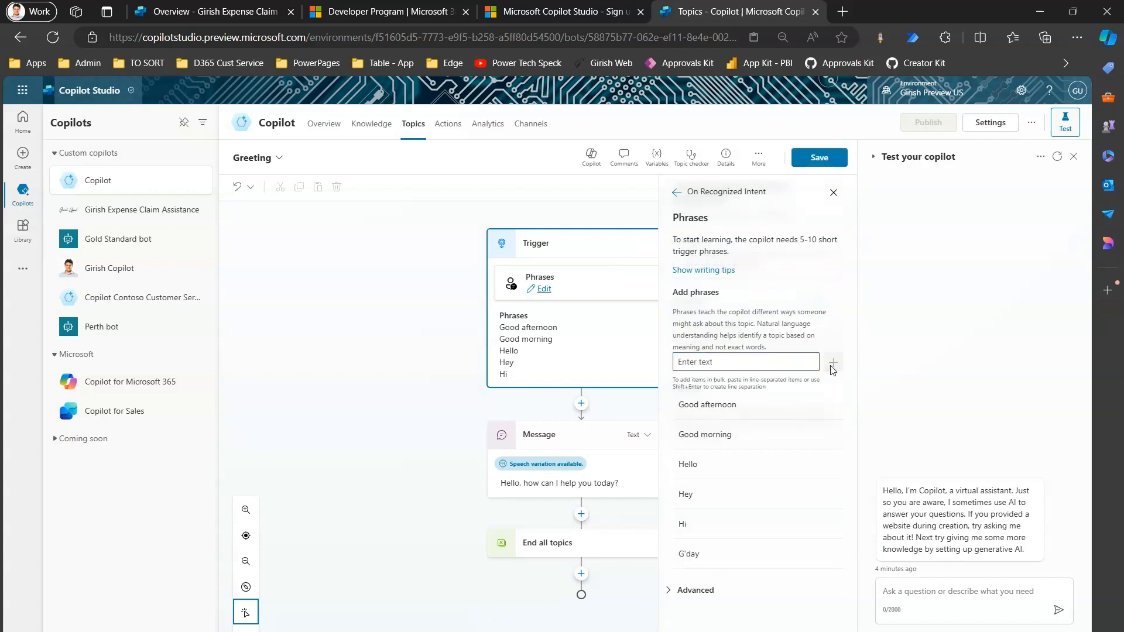
click(730, 366)
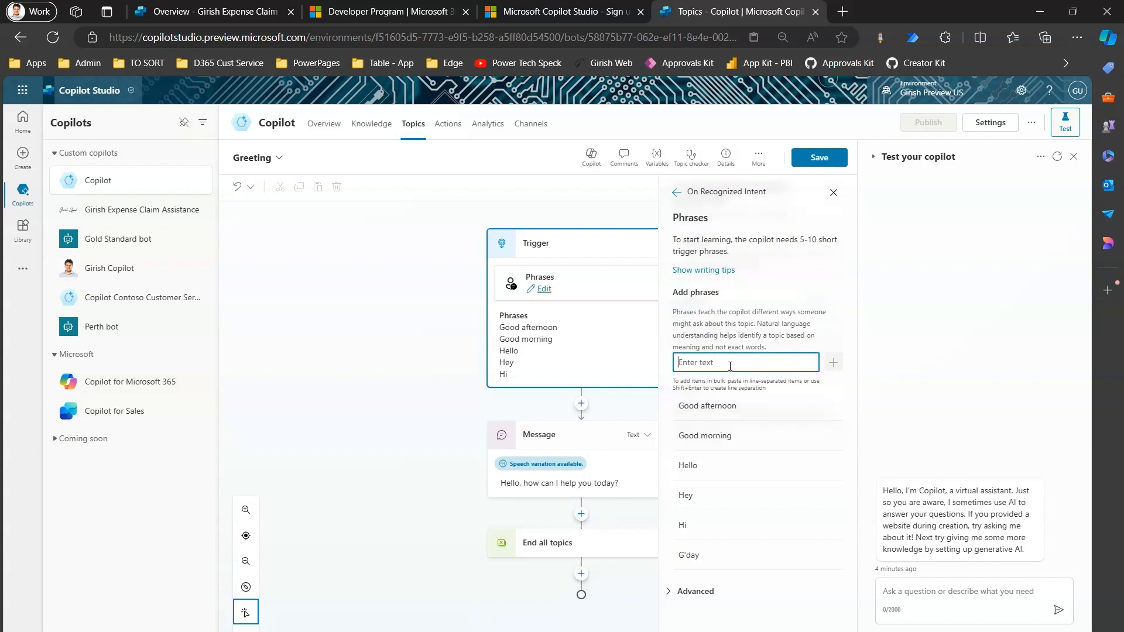
text(Hola)
click(833, 363)
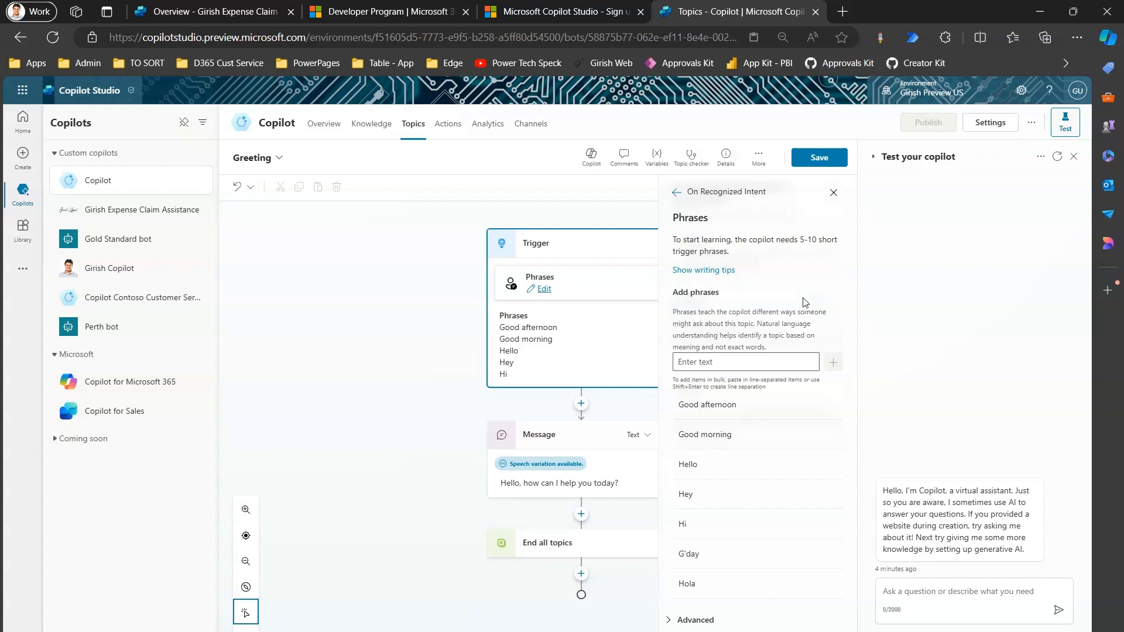
Step: Save the Greeting topic, and look through the copilot's actions, analytics and channels pages
click(821, 159)
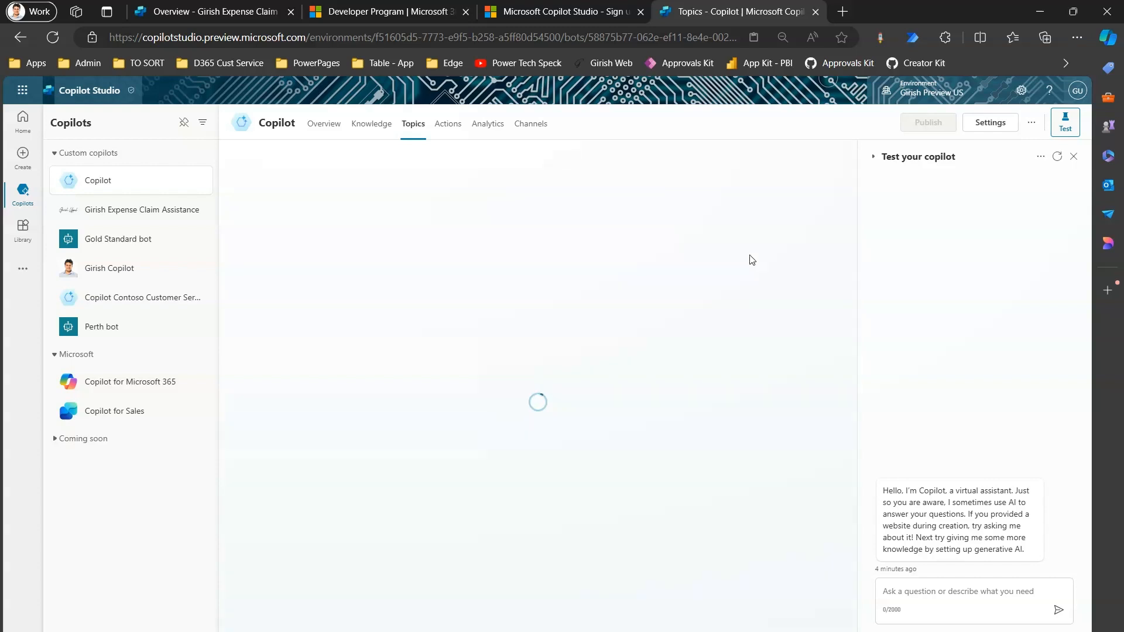
click(448, 128)
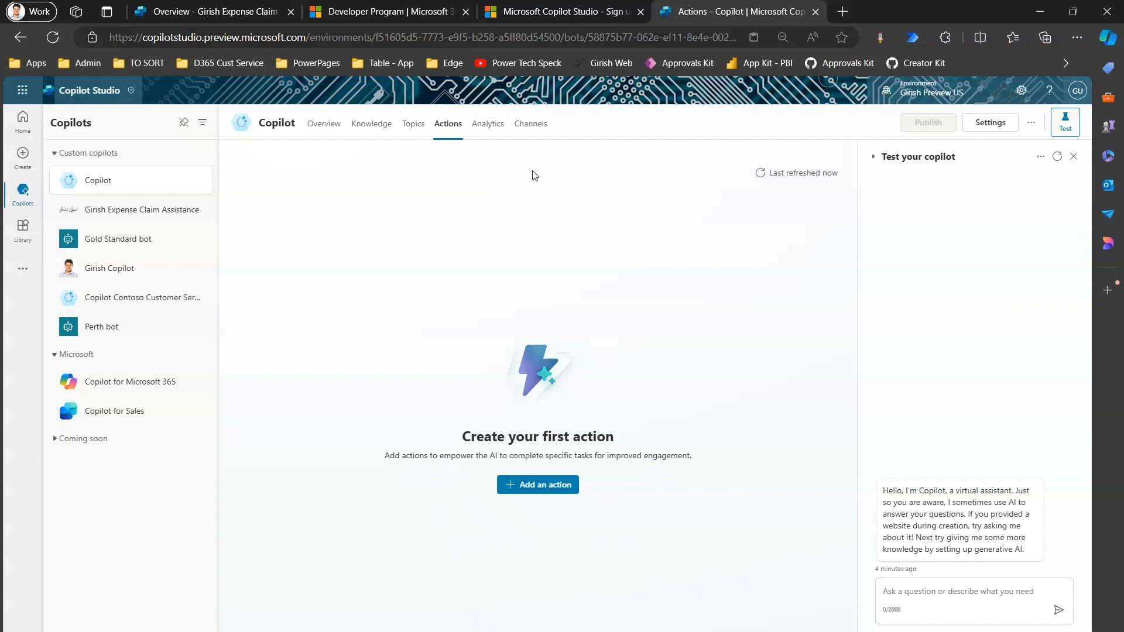
click(489, 130)
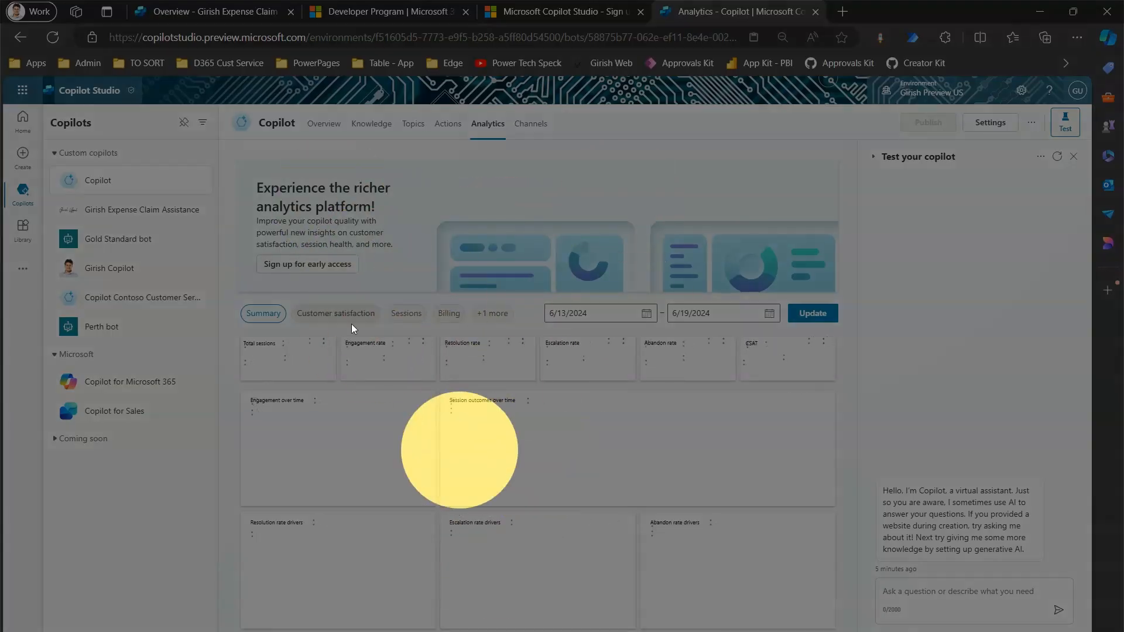
click(533, 123)
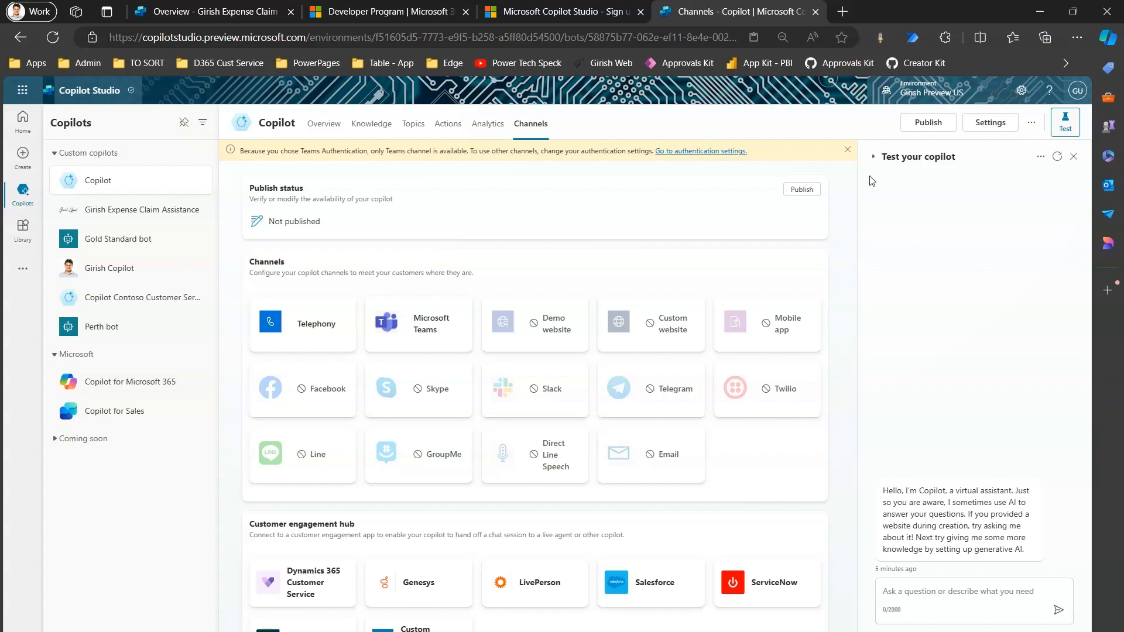
Step: Test the copilot by sending "Hello" and a question asking who a named person is, and examine its answer
click(955, 602)
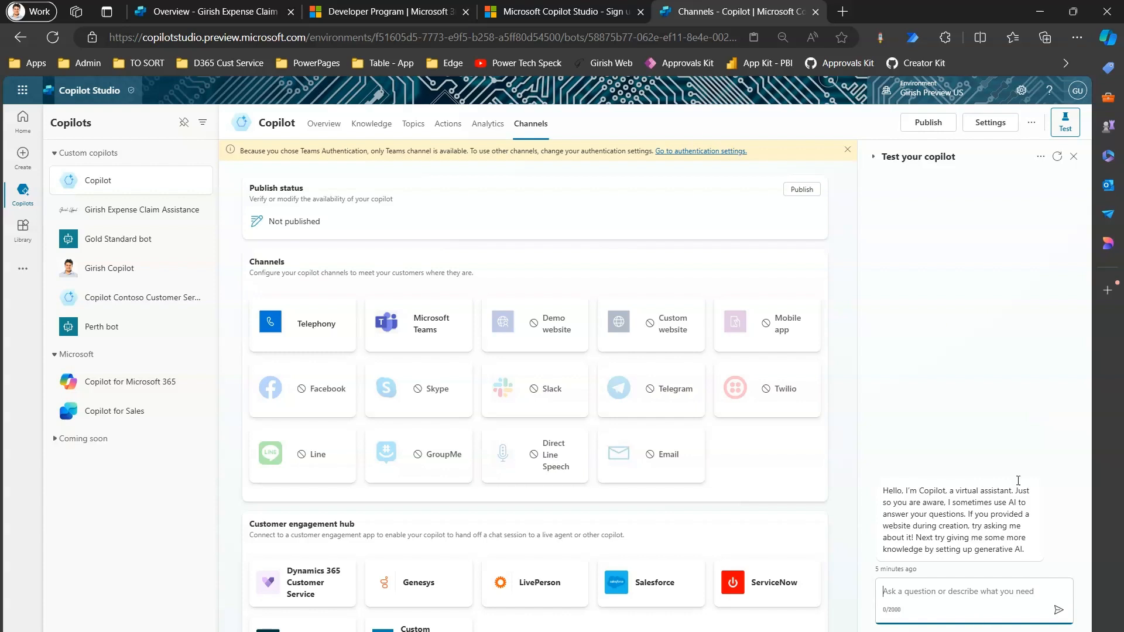
text(Hello)
key(Return)
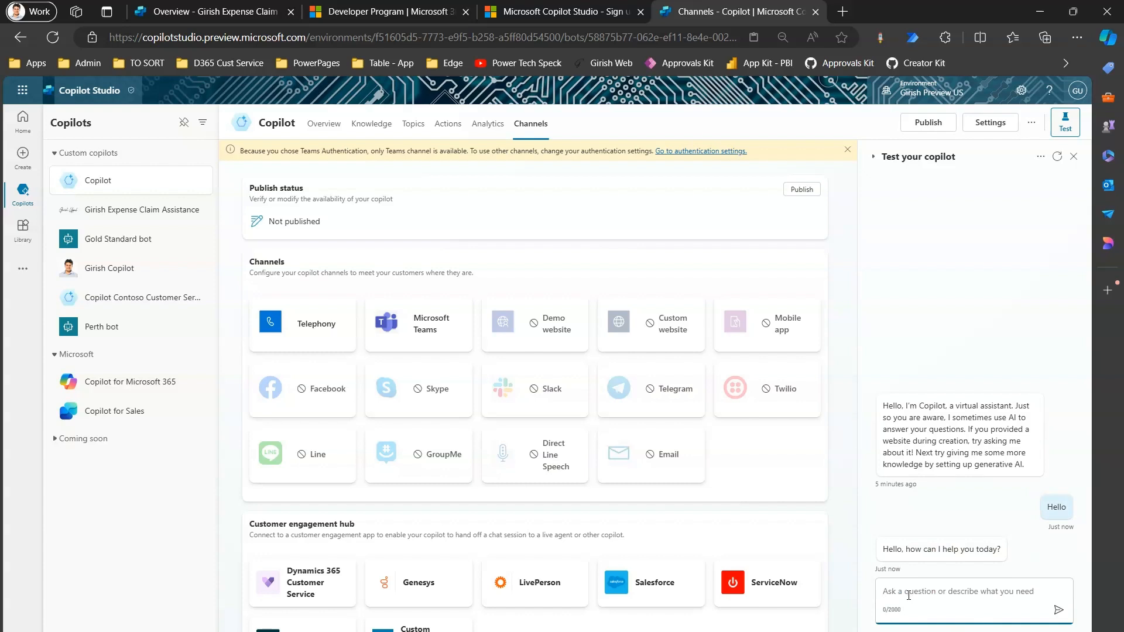
text(Who is Giris)
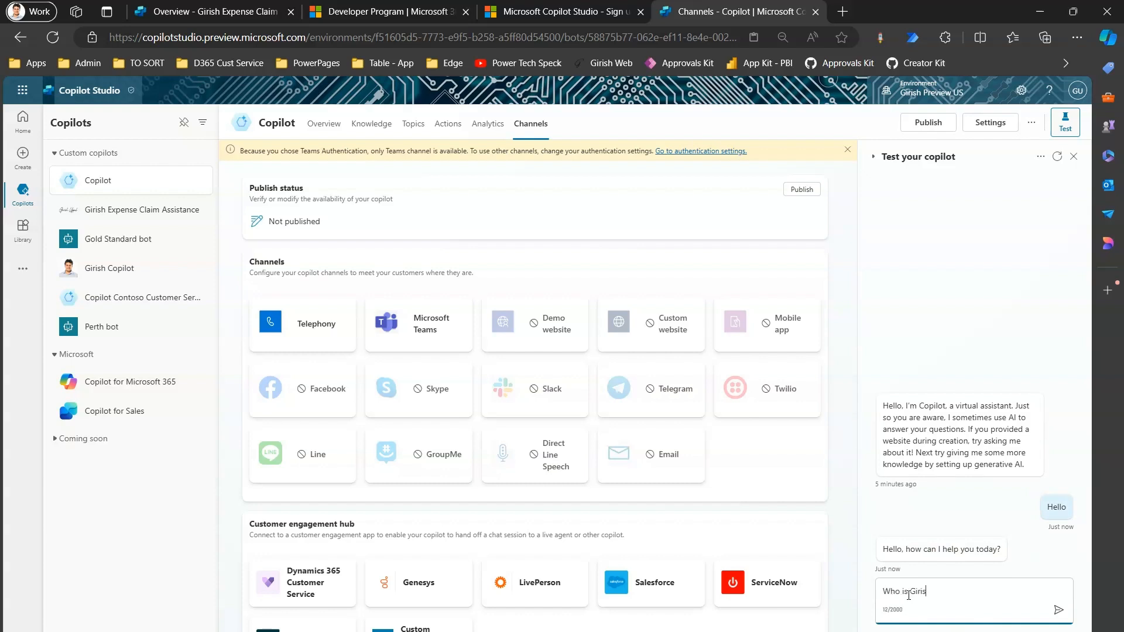
text(h Uppal)
key(Return)
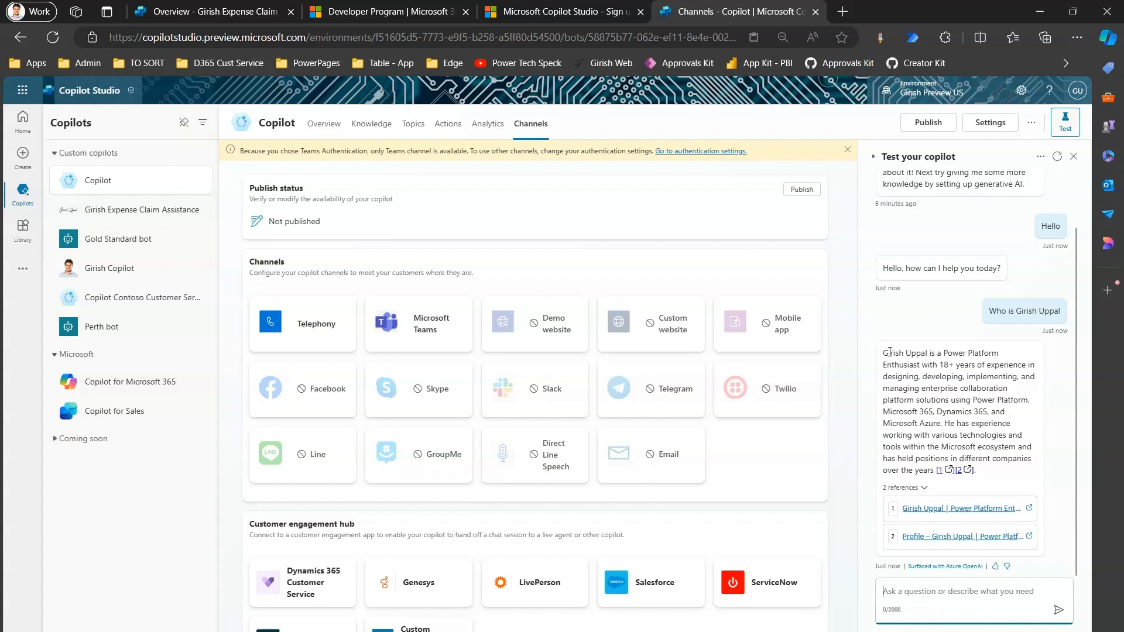
drag(884, 352, 973, 409)
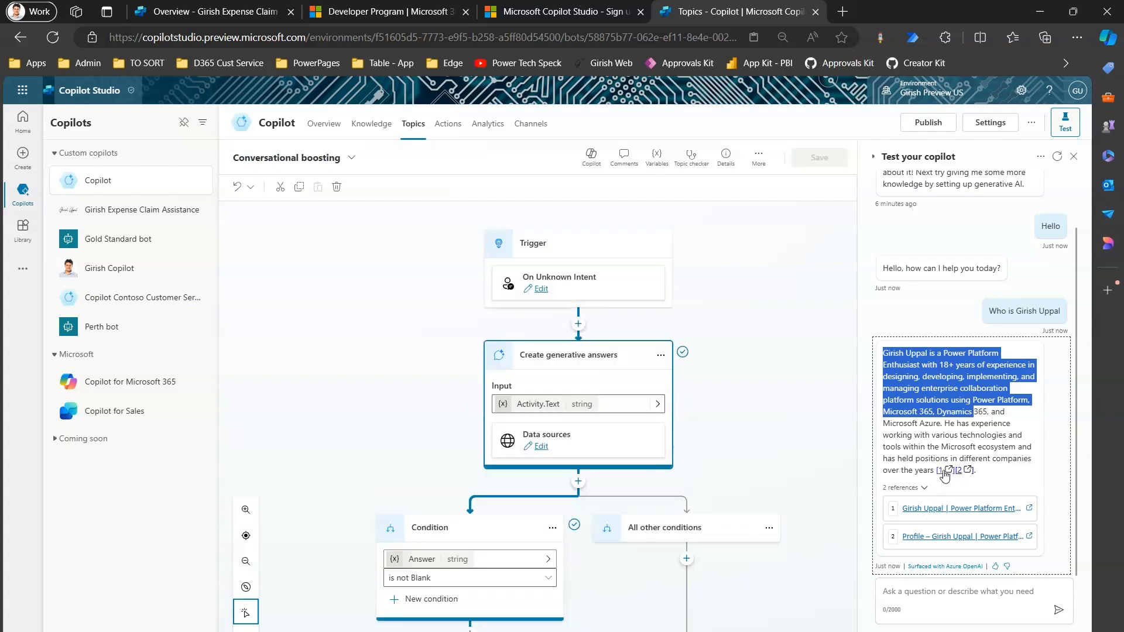
click(982, 606)
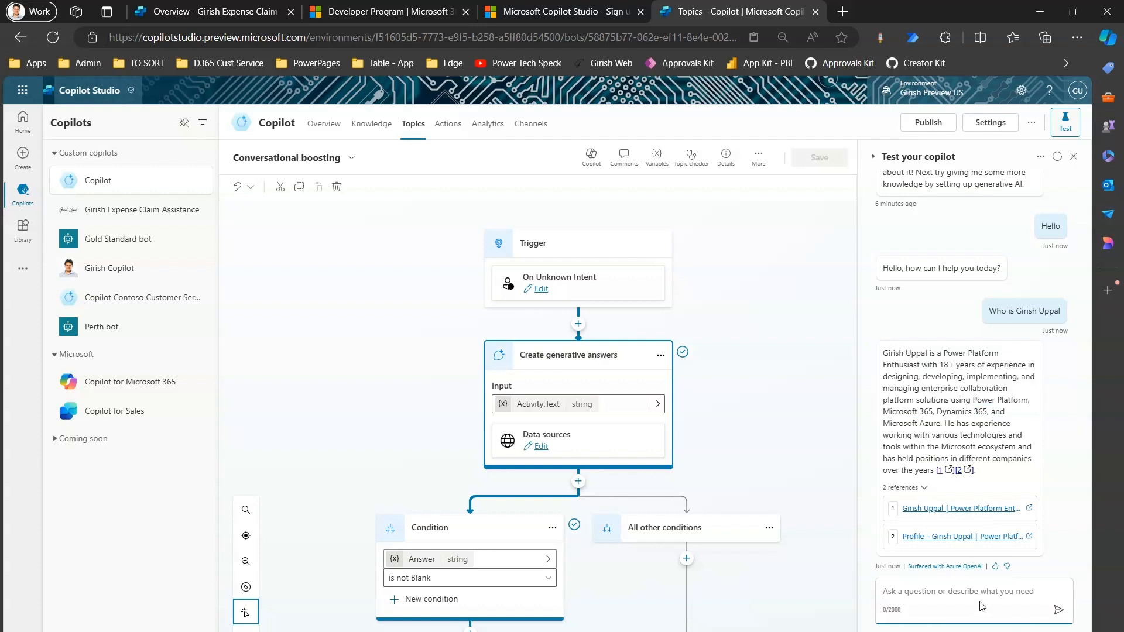
click(974, 591)
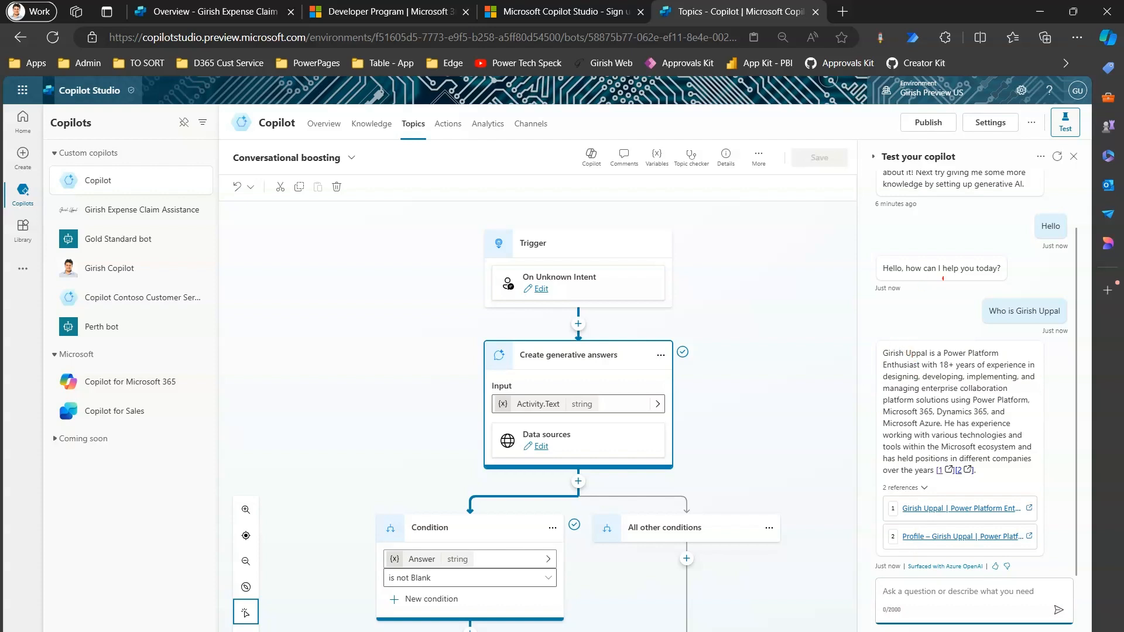
mouse_move(1003, 286)
mouse_down()
mouse_move(969, 338)
mouse_move(1005, 283)
mouse_up()
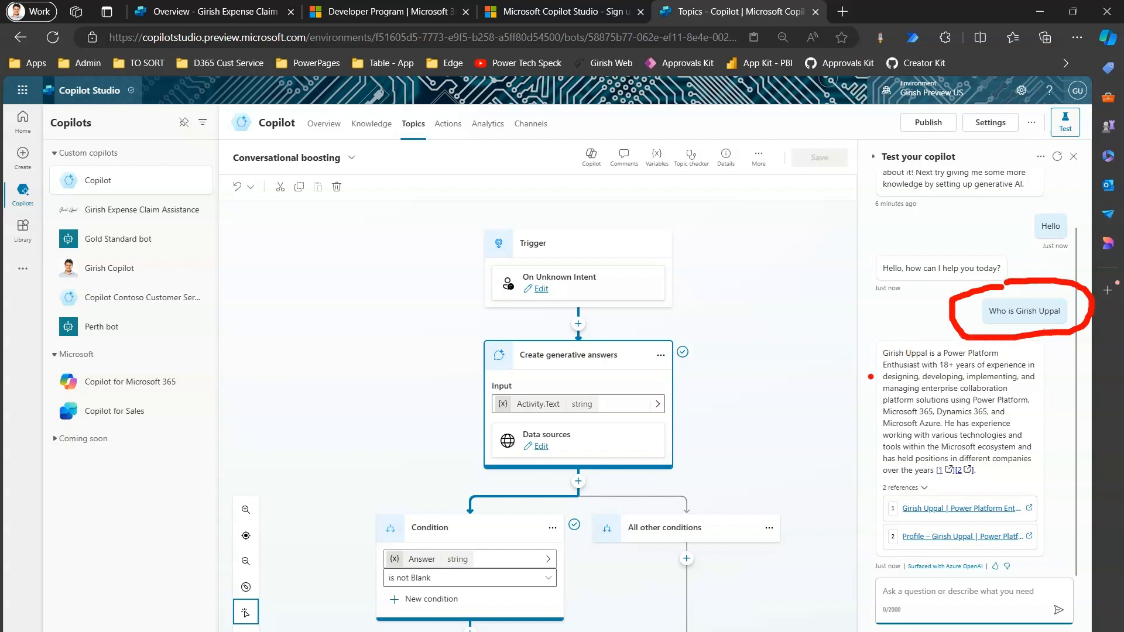
mouse_move(882, 326)
mouse_down()
mouse_move(866, 532)
mouse_move(890, 567)
mouse_up()
mouse_move(870, 440)
mouse_down()
mouse_move(700, 432)
mouse_move(710, 458)
mouse_up()
click(639, 277)
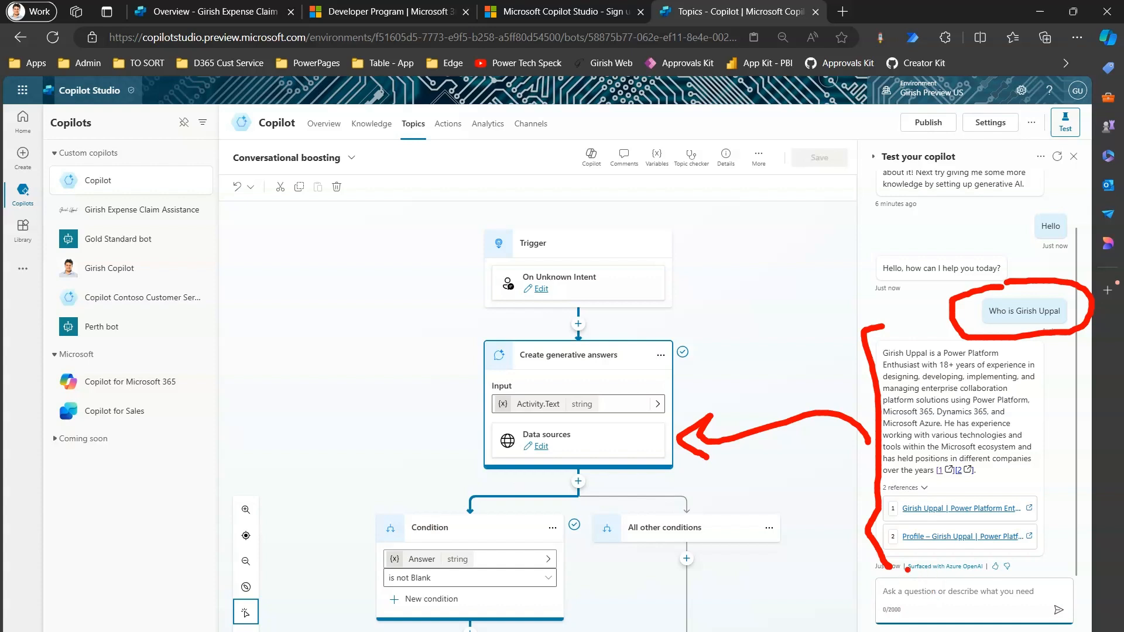
key(Escape)
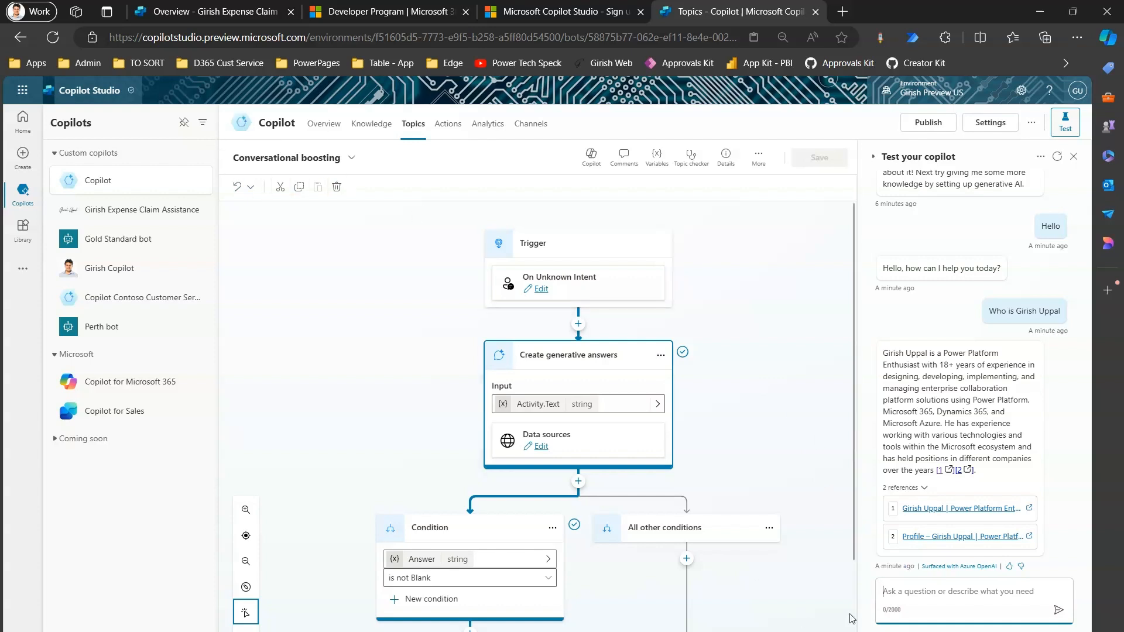
Step: End the test conversation with "Bye", confirm ending and that the question was answered, rate it 2, and decline further help
text(Bye)
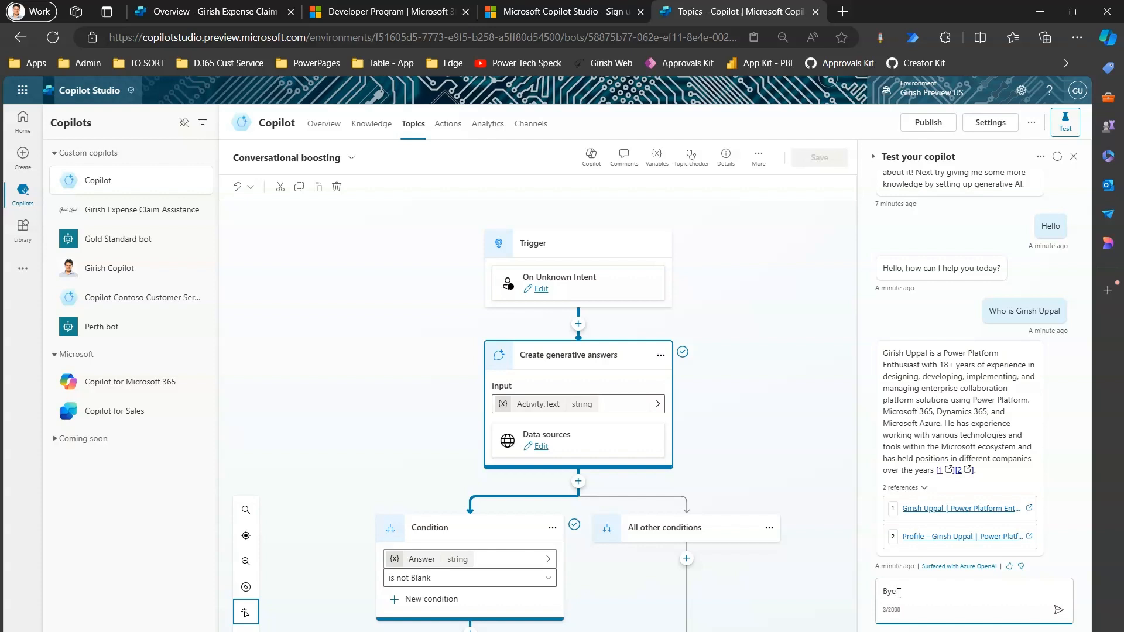
key(Return)
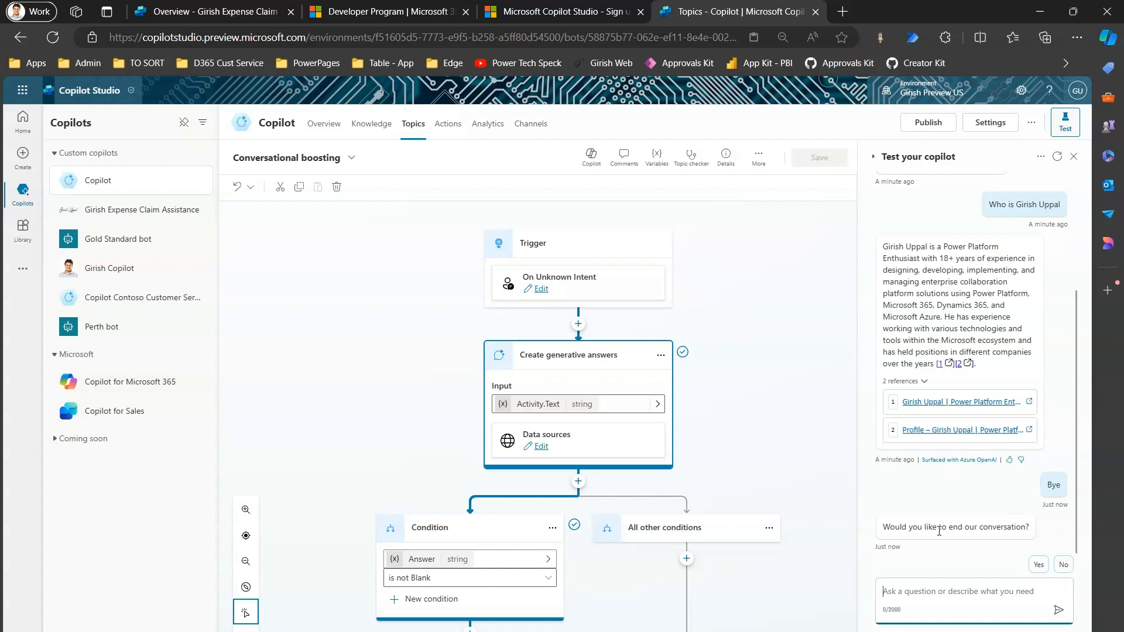
click(1040, 565)
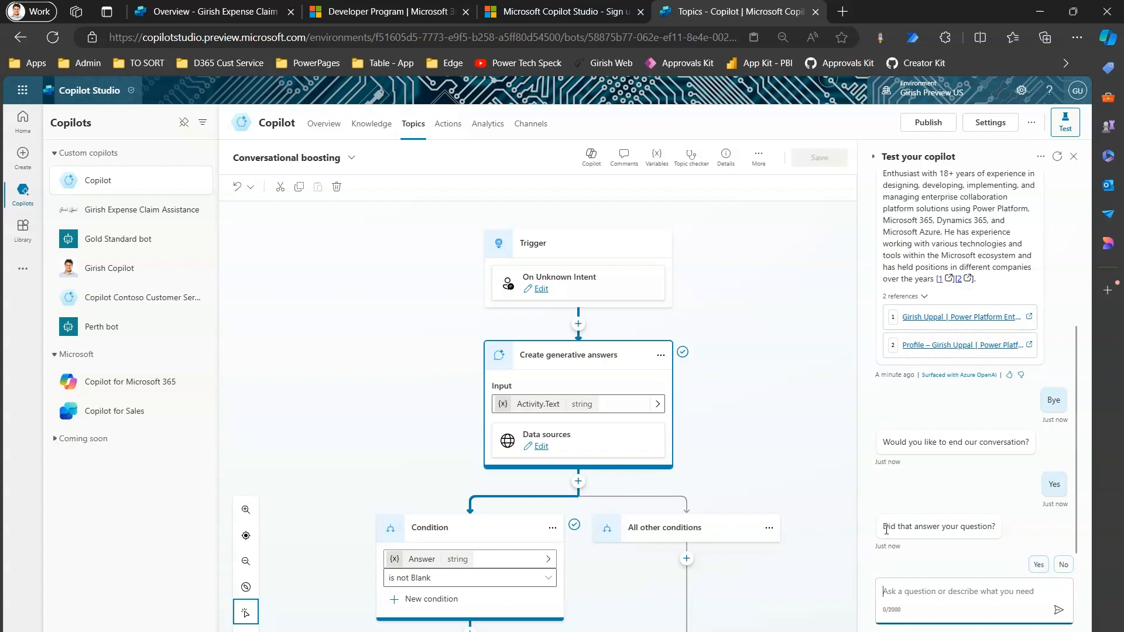
click(1039, 565)
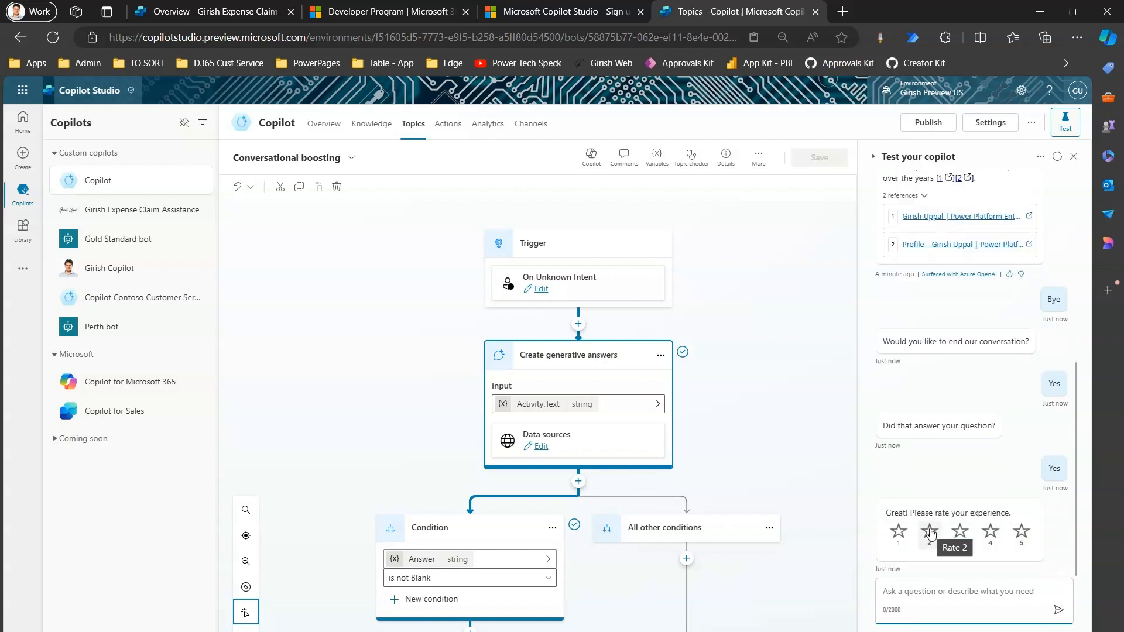
click(931, 533)
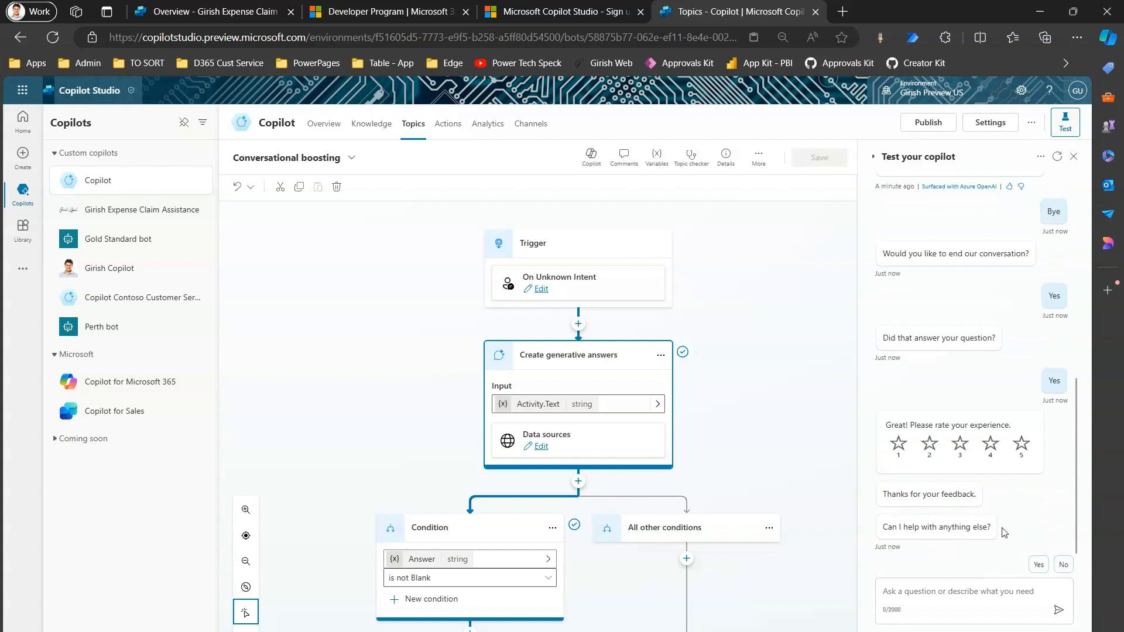
click(1063, 564)
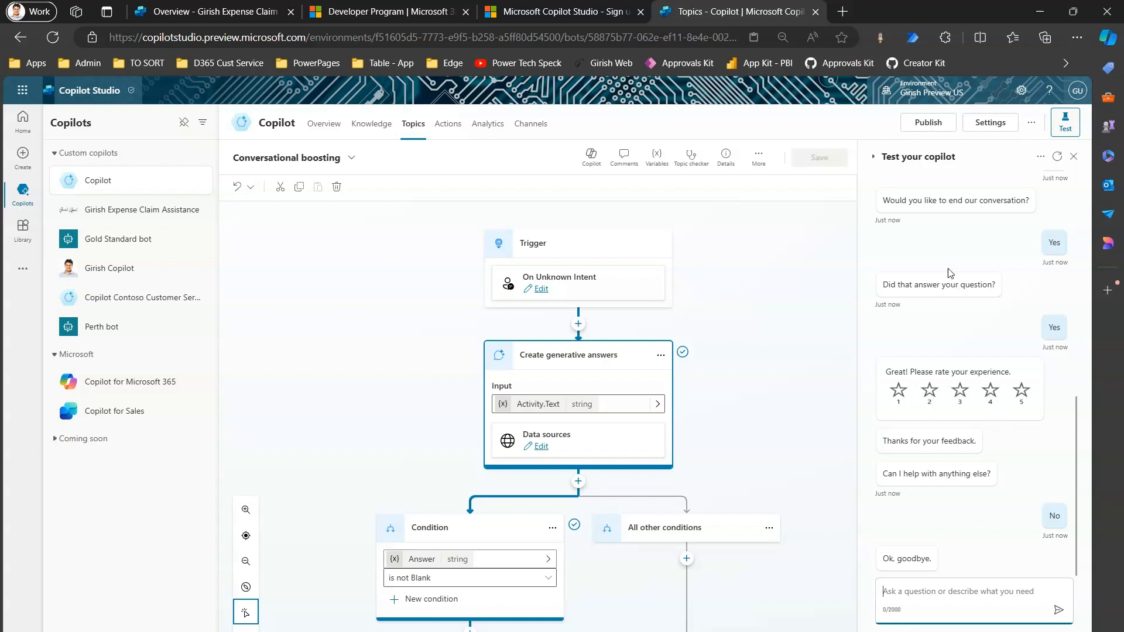
Step: Publish the copilot and check its publish status and available channels
click(928, 123)
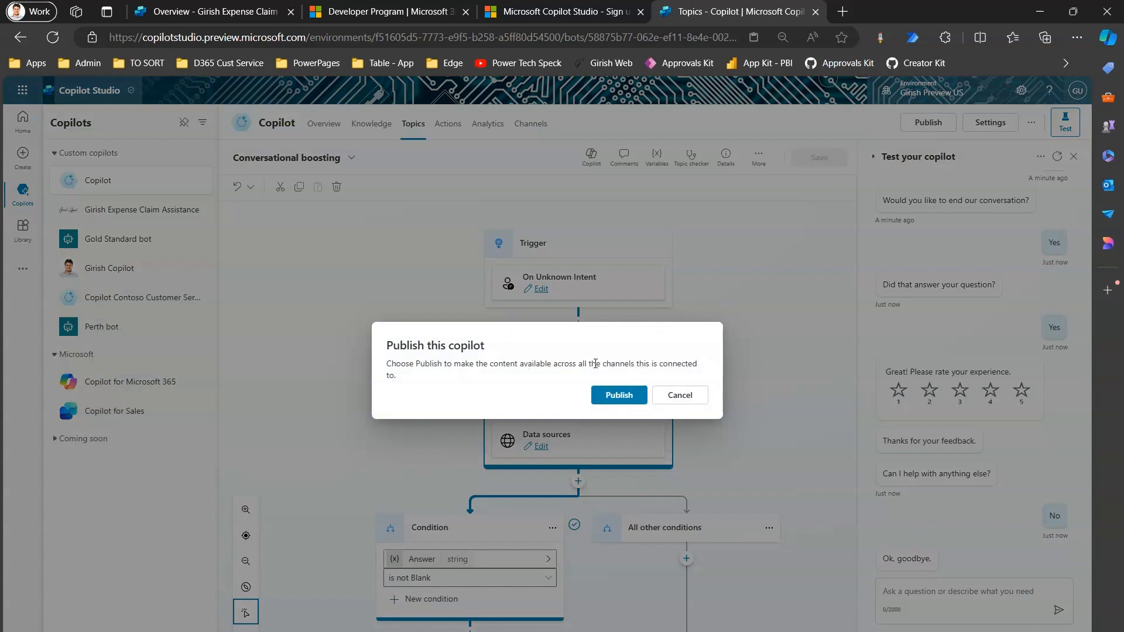
click(618, 395)
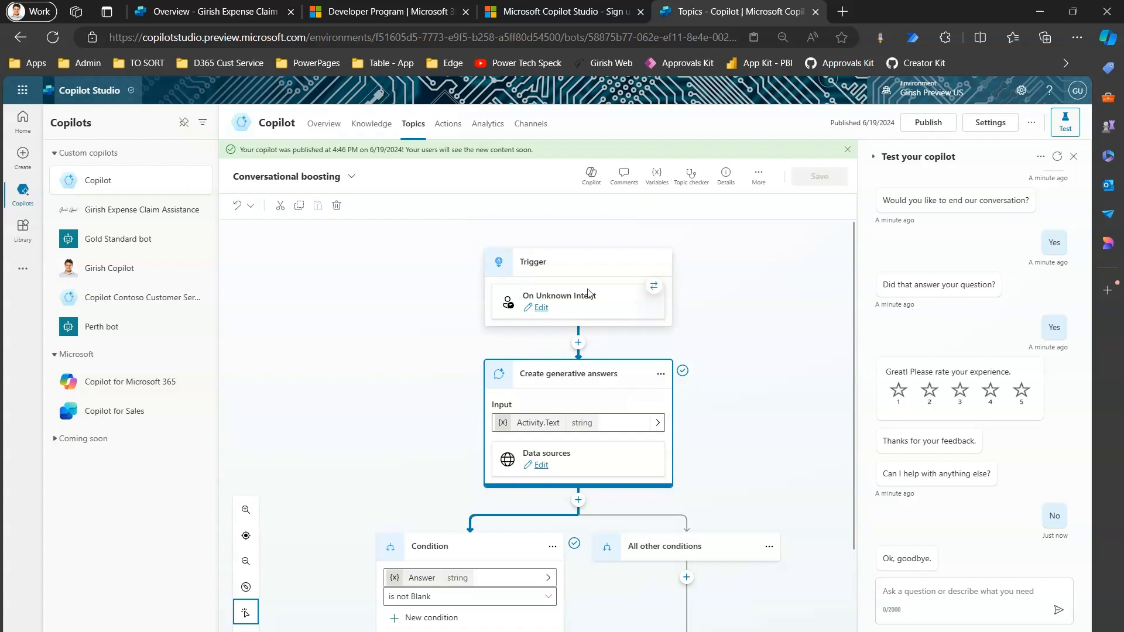
click(529, 125)
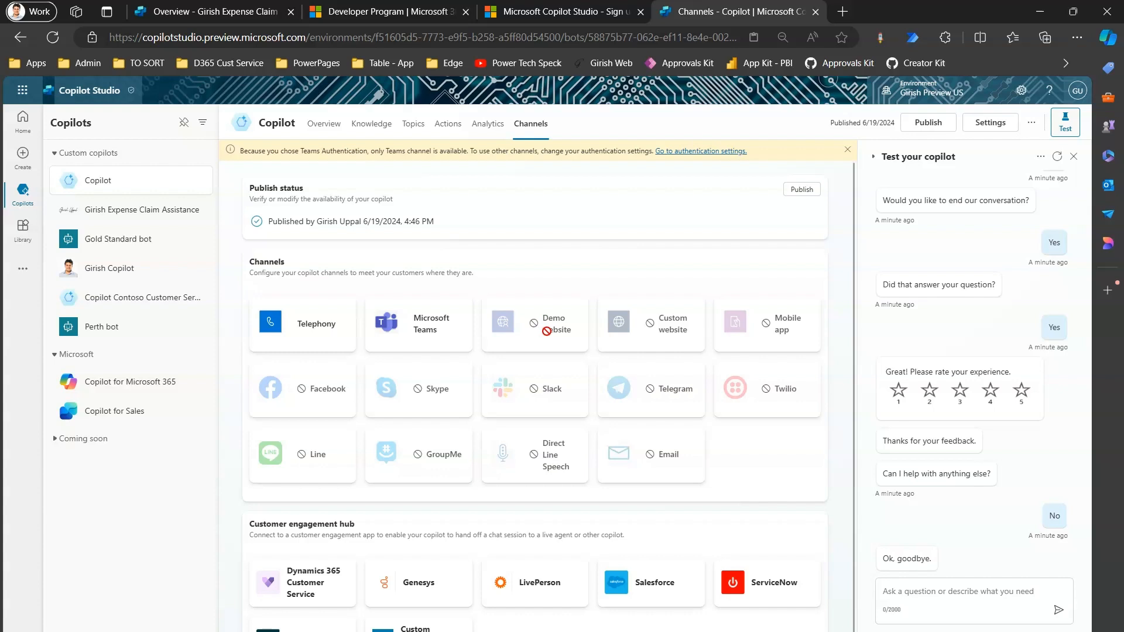
Step: Review the copilot's settings for general, voice and advanced details, AI integration tools and generative AI
click(993, 126)
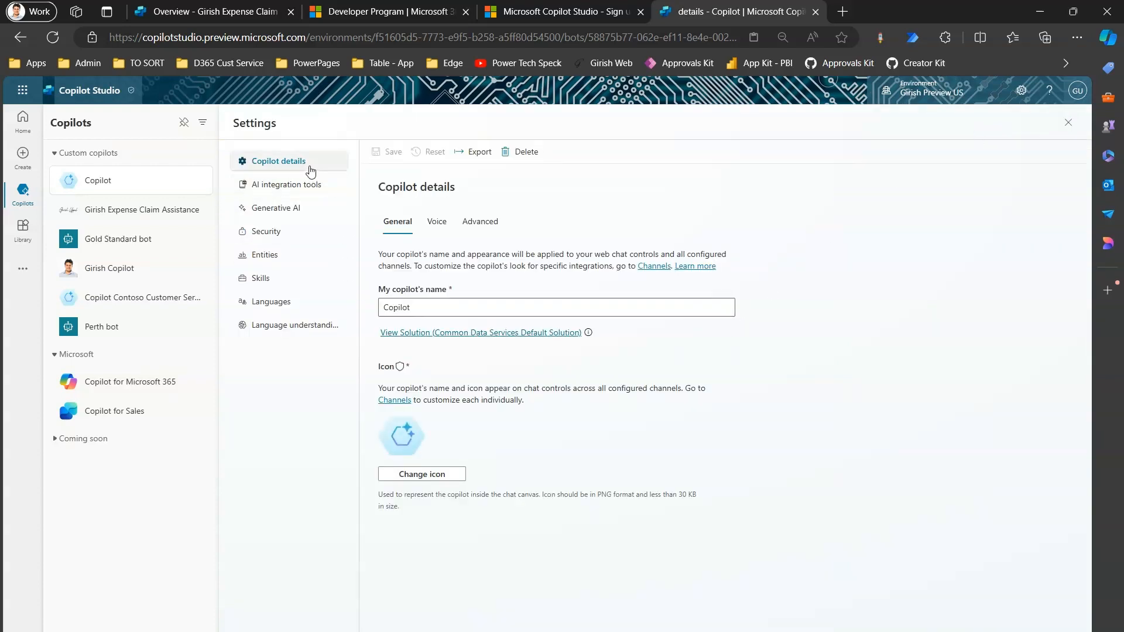
click(430, 226)
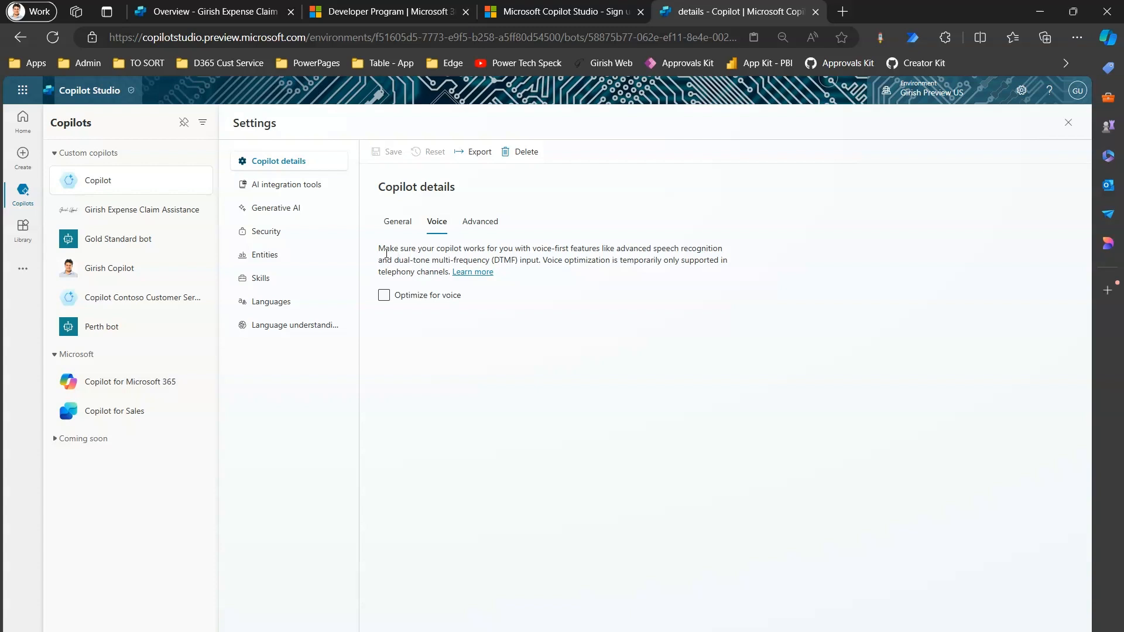
click(484, 227)
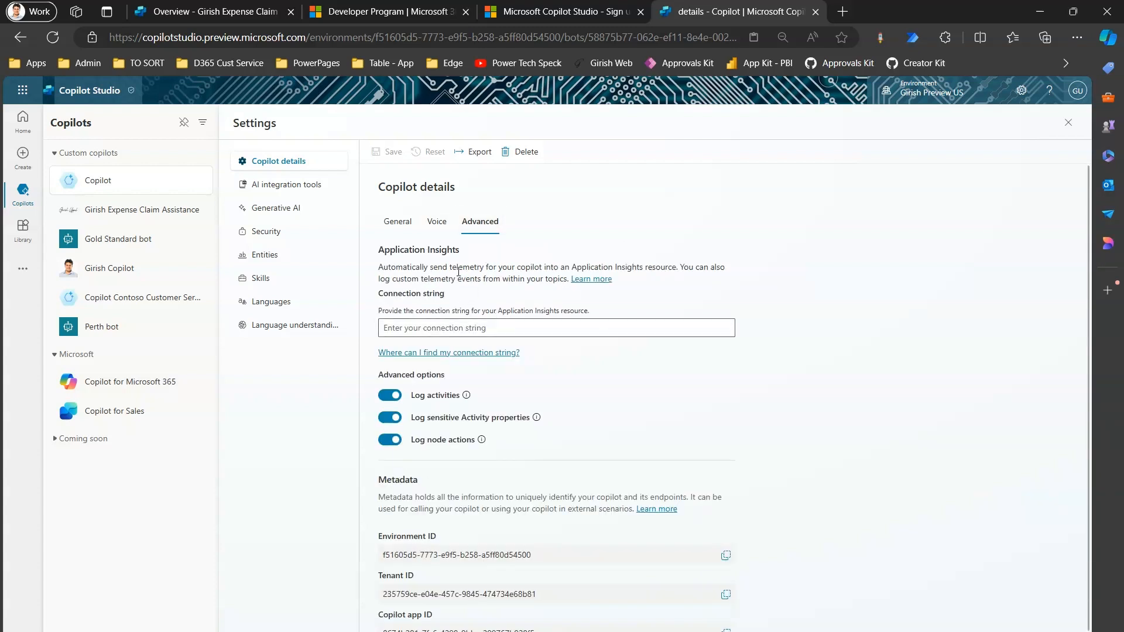
click(301, 185)
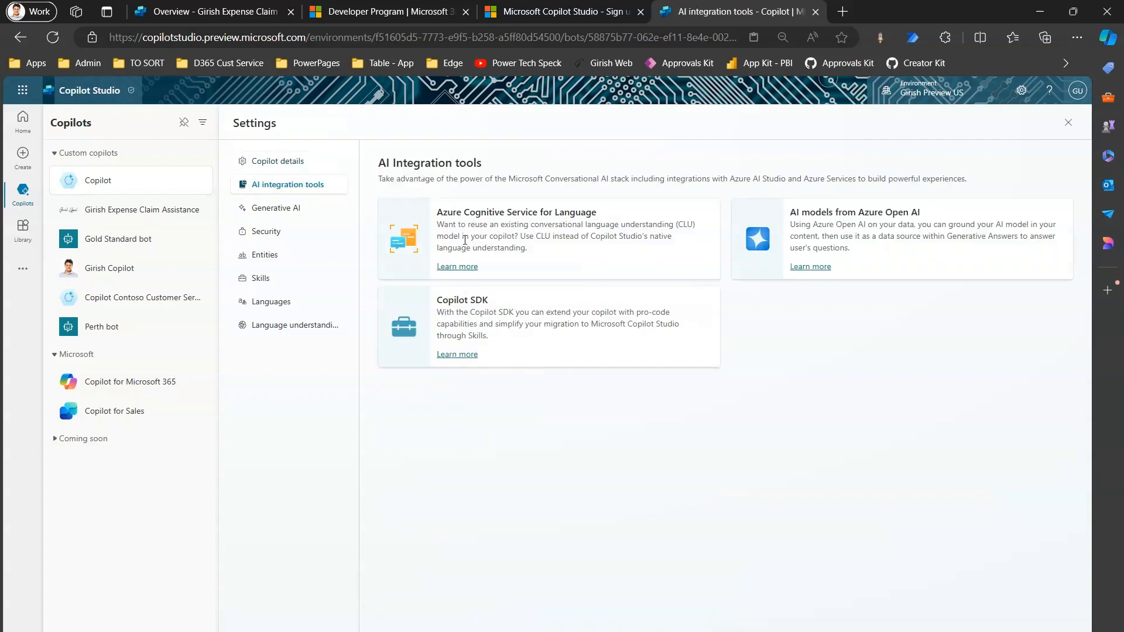
click(281, 208)
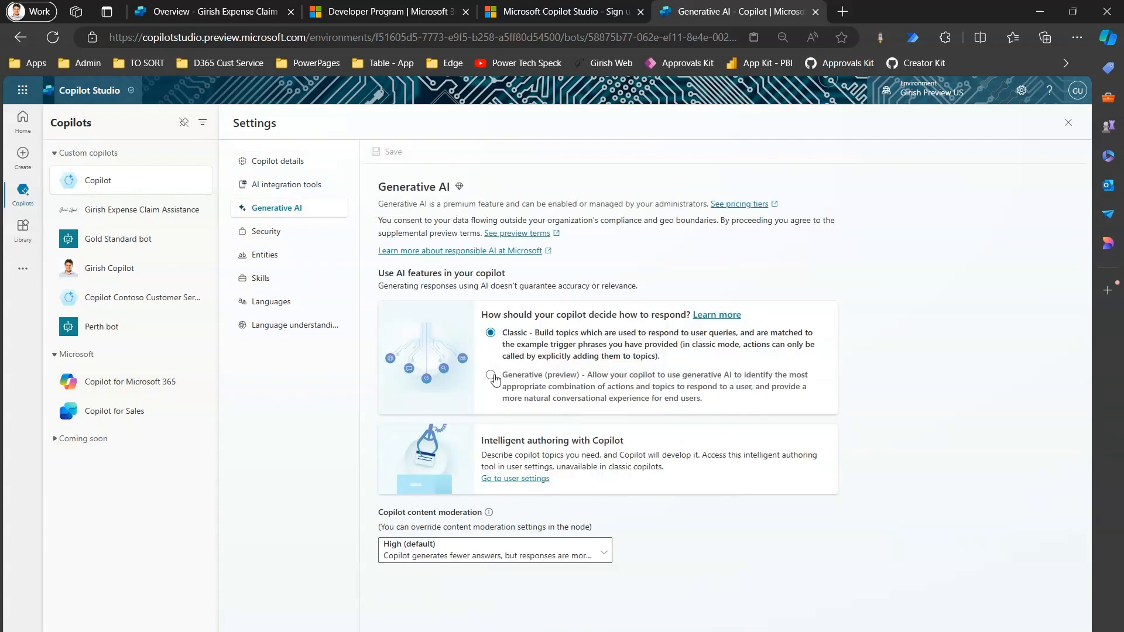
Step: Review the copilot's security settings, checking the sharing options and opening the authentication options
click(270, 234)
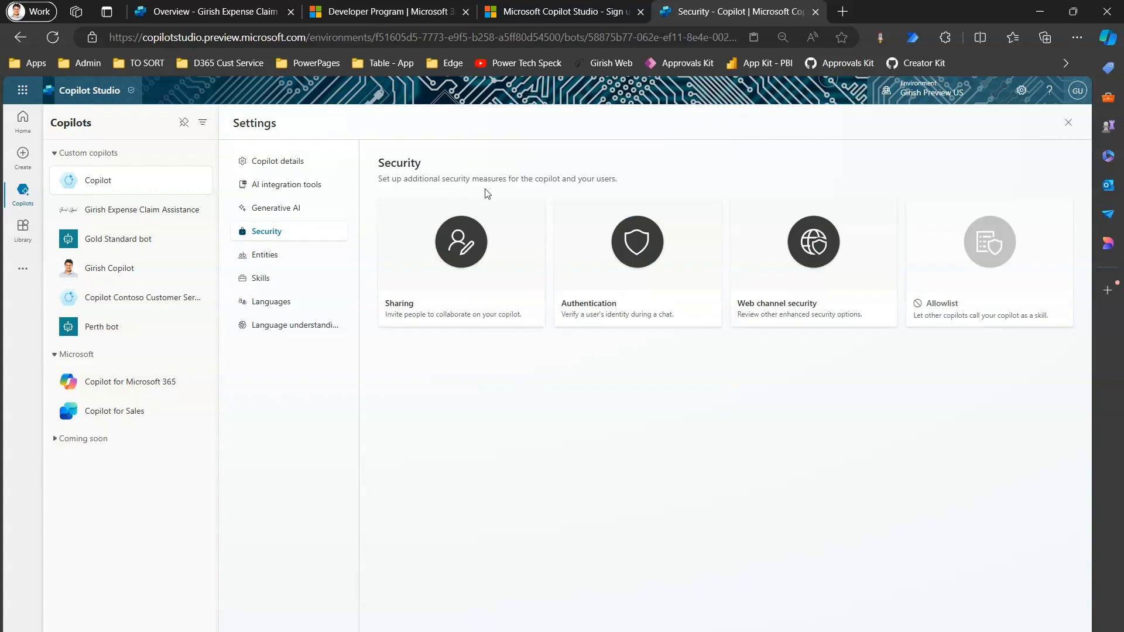
click(452, 284)
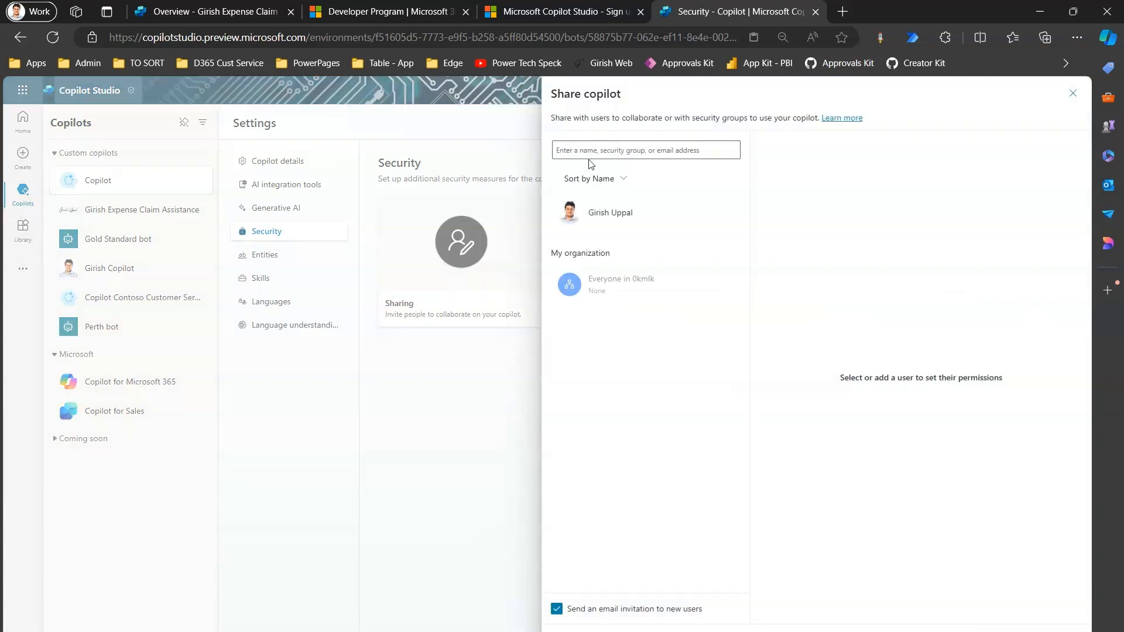
click(584, 151)
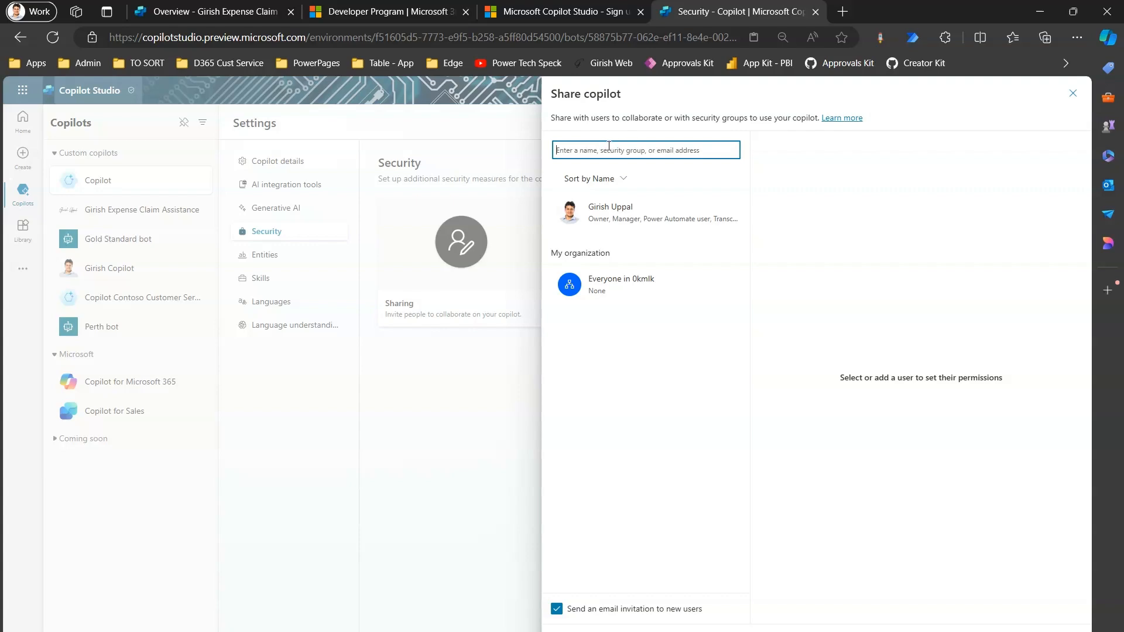
click(1070, 97)
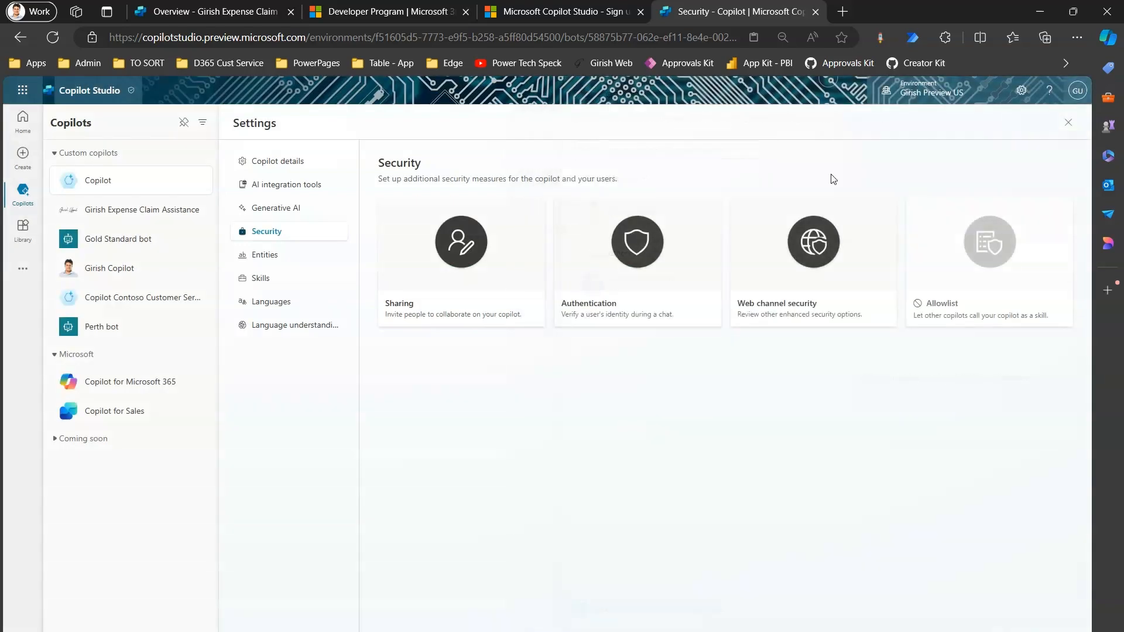
click(659, 265)
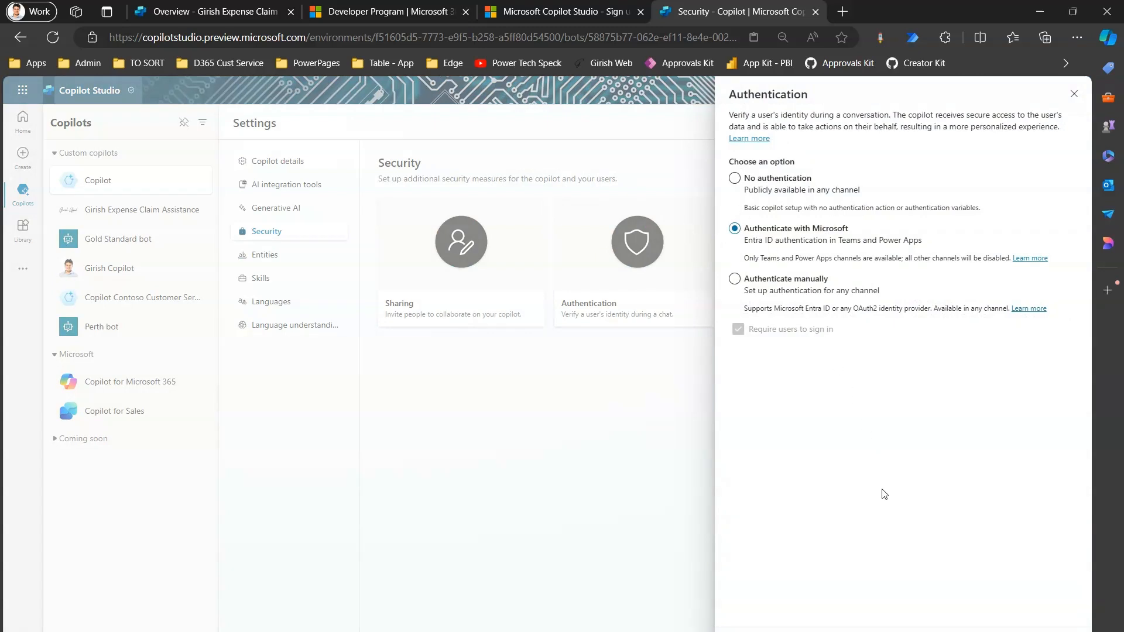
mouse_move(726, 218)
mouse_down()
mouse_move(839, 254)
mouse_move(1064, 270)
mouse_up()
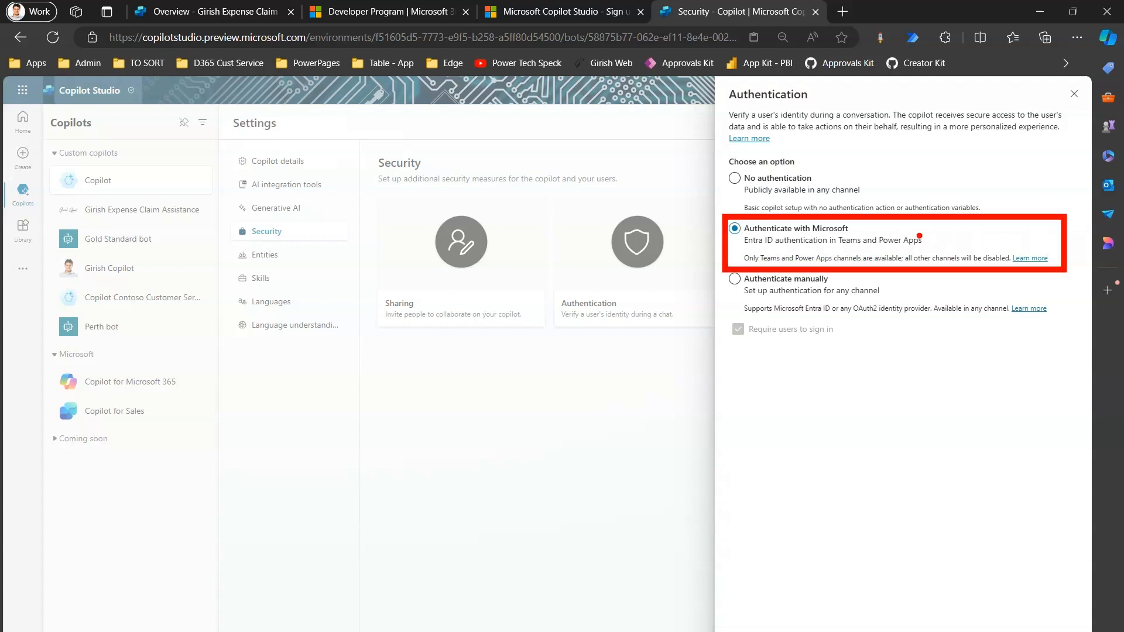
mouse_move(720, 153)
mouse_down()
mouse_move(739, 188)
mouse_move(867, 204)
mouse_up()
drag(937, 143, 900, 182)
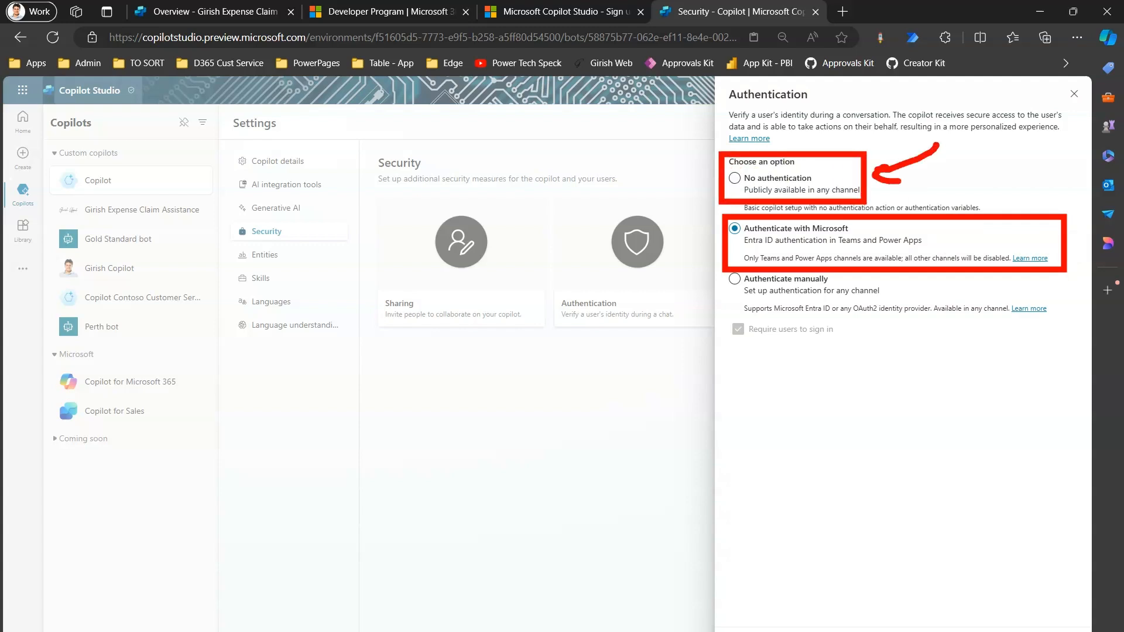
Step: Set the copilot's authentication to No authentication, save the configuration, and close the authentication settings
key(Escape)
click(734, 178)
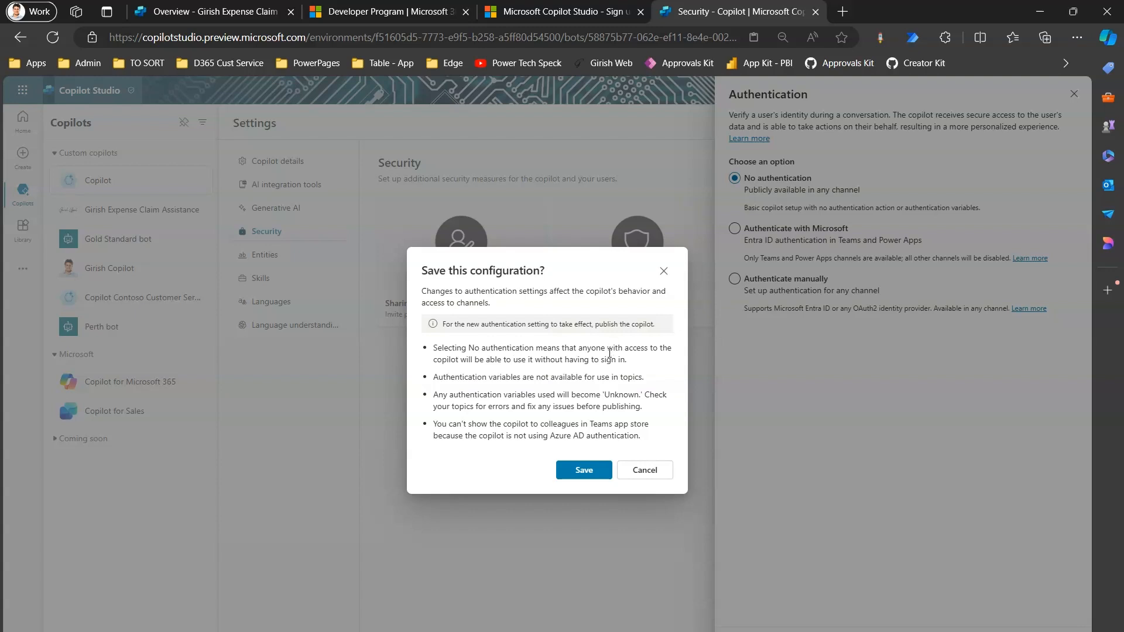
click(576, 474)
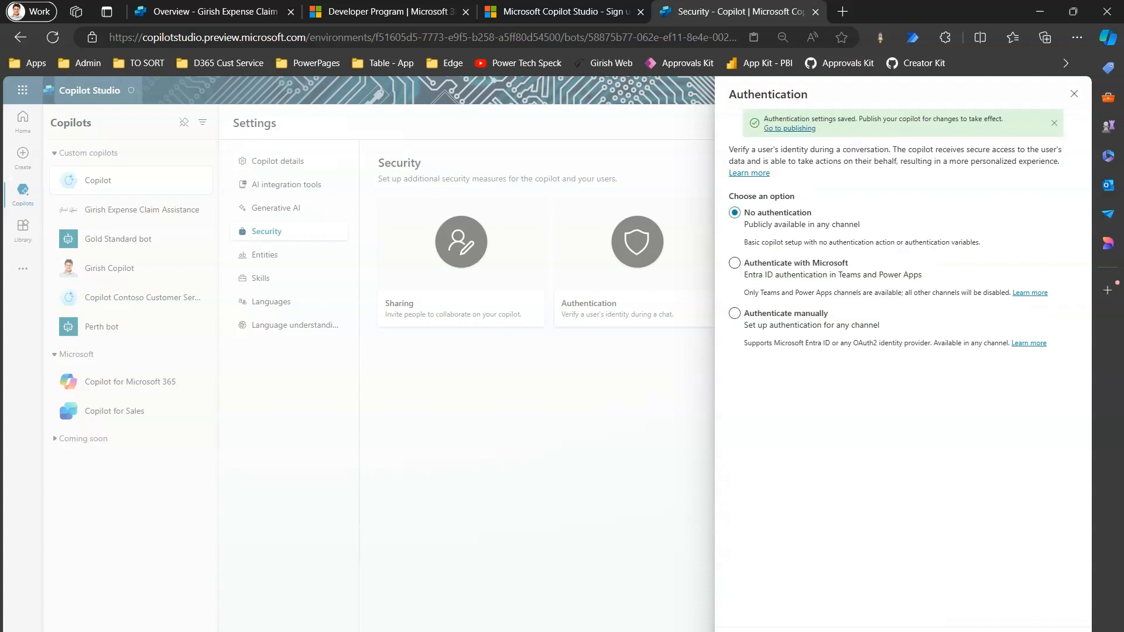
key(Escape)
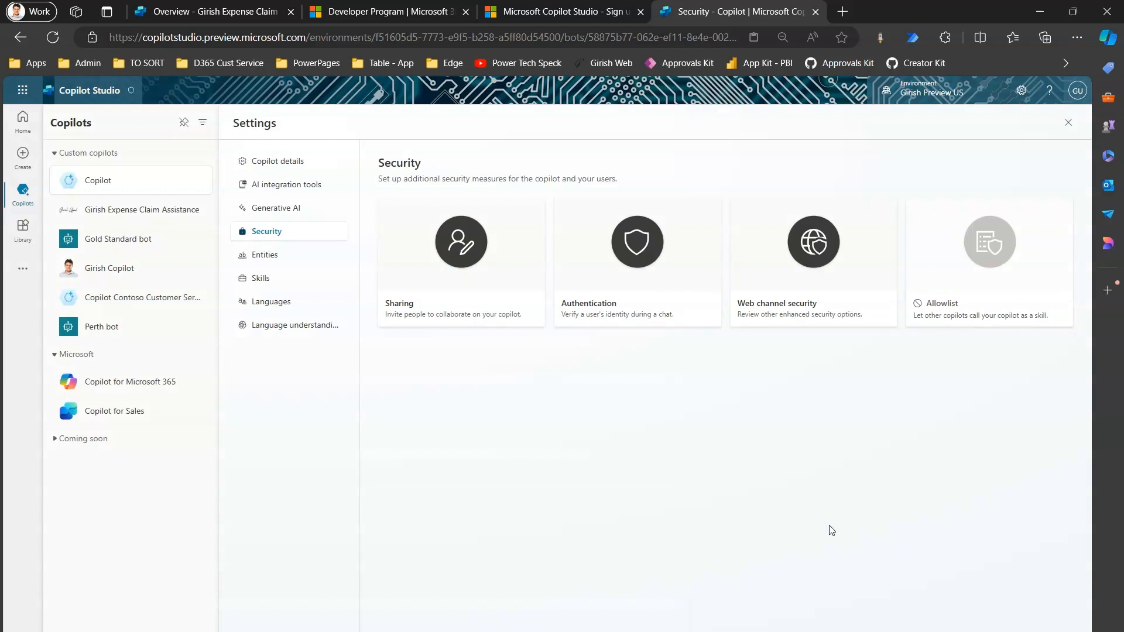
Step: Rename the copilot to "Girish Cleaning Services" in its details, save the change, and close the settings
click(297, 163)
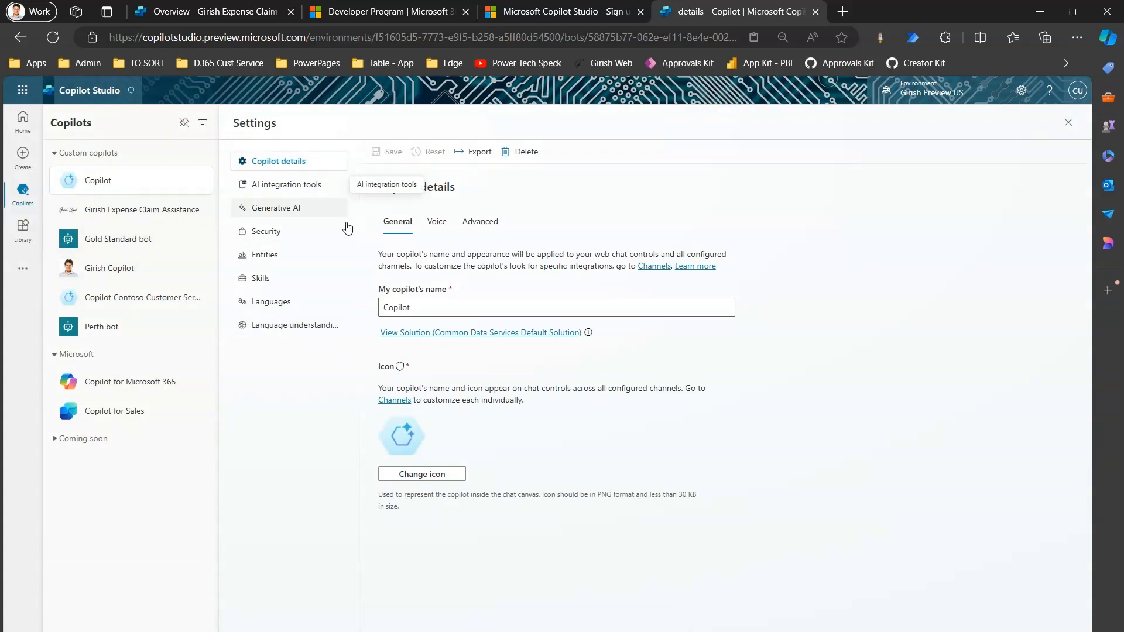
drag(439, 307, 359, 303)
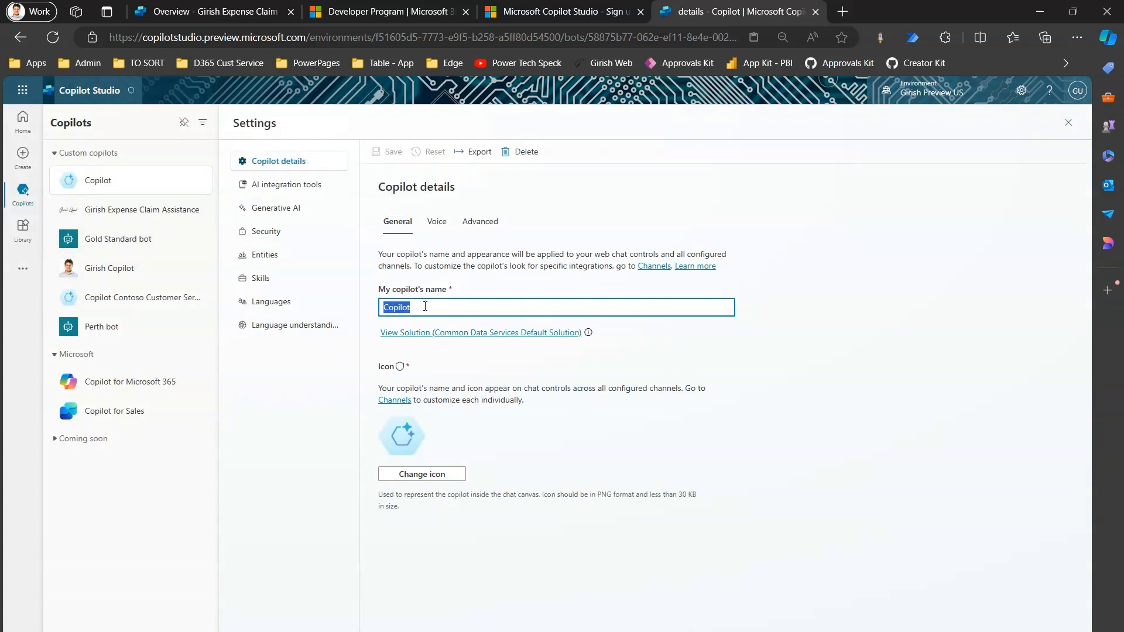
text(Girish Cleaning Services)
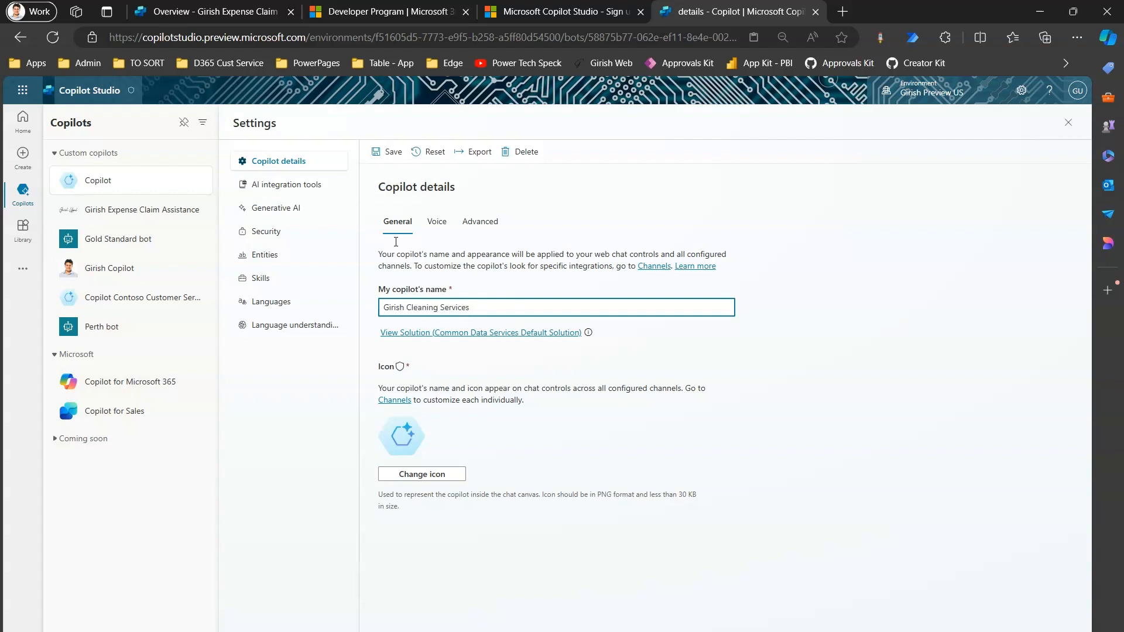
click(383, 152)
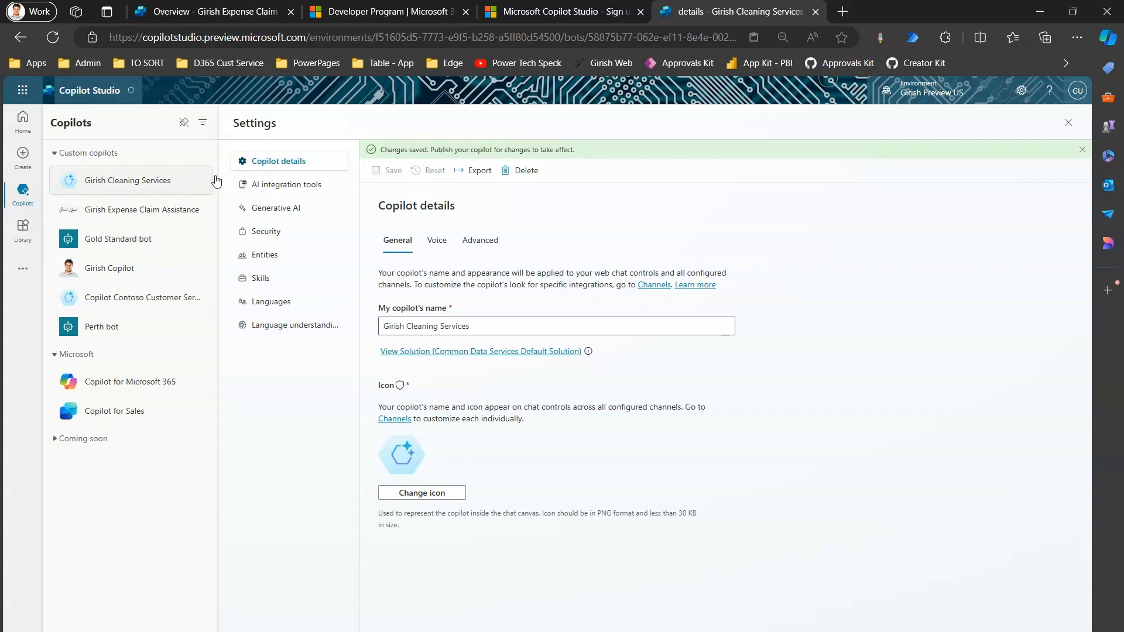
click(1069, 123)
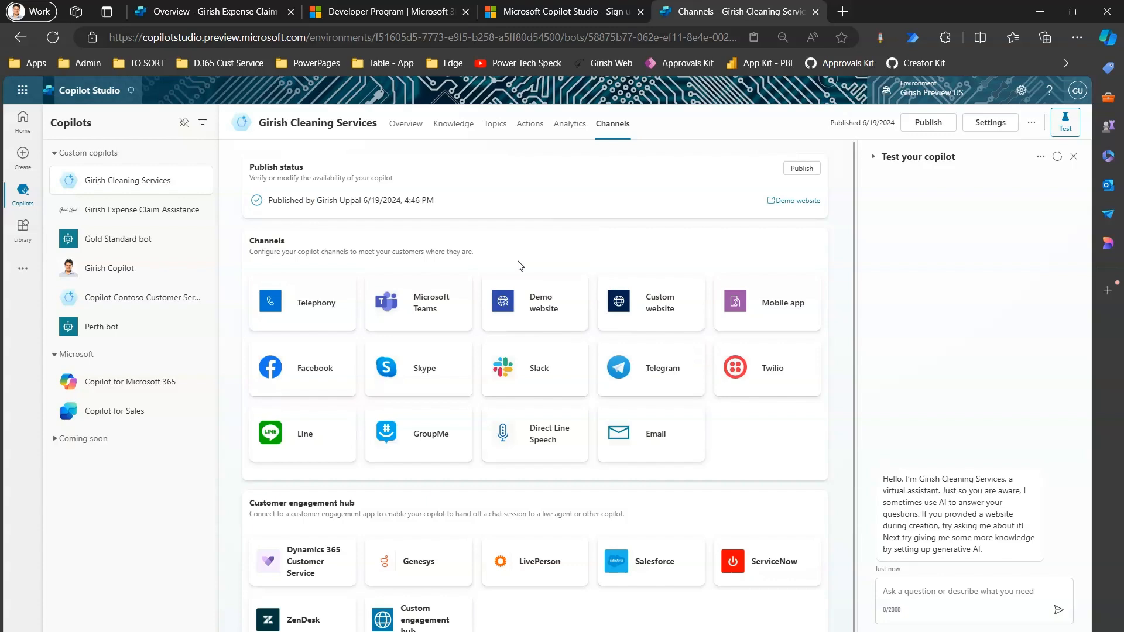
Step: Open the demo website channel and set its welcome message to "Welcome to Girish cleaning services"
click(526, 306)
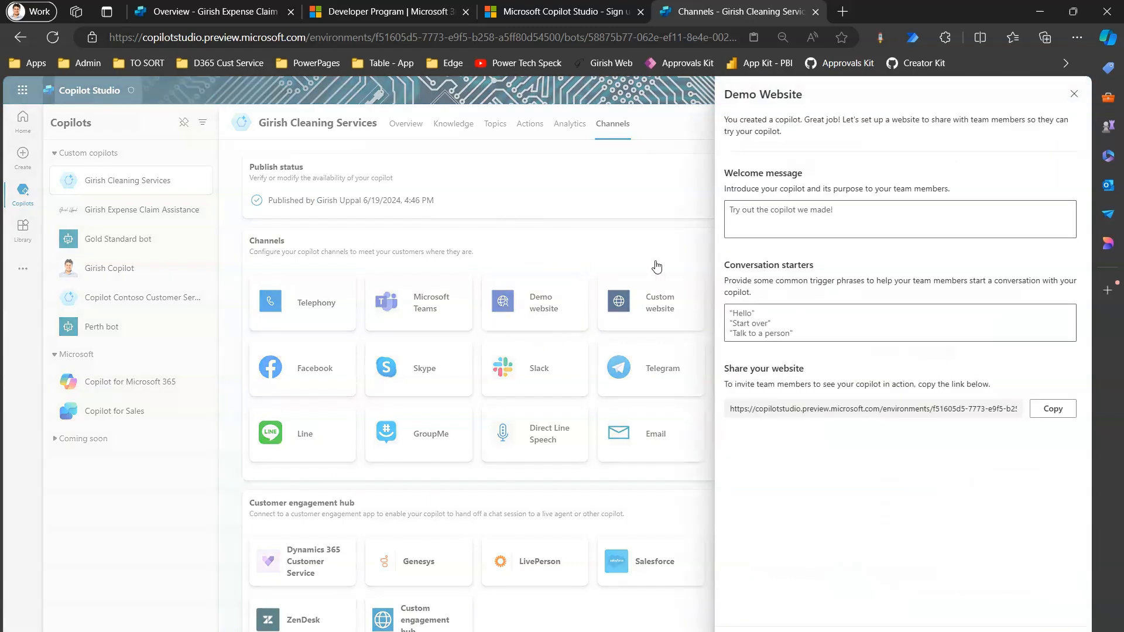
click(770, 216)
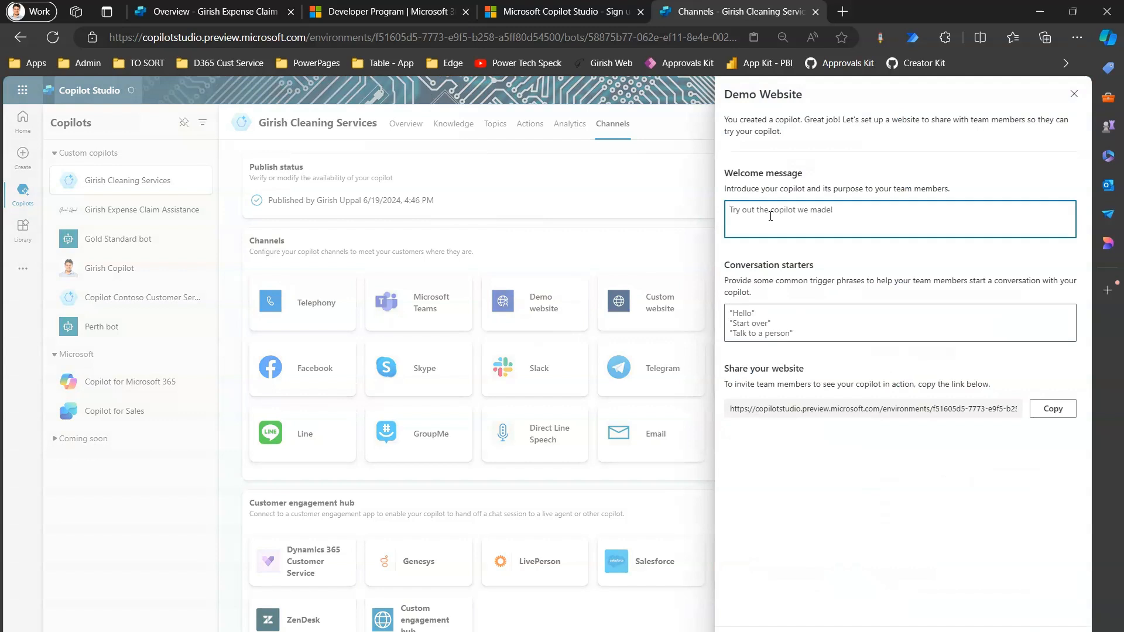
text(Welcome to Girish cleaning services)
Step: Enter the conversation starters Hello, Cleaning Services, Timings and Store Locations on separate lines, and save the demo website channel
click(768, 323)
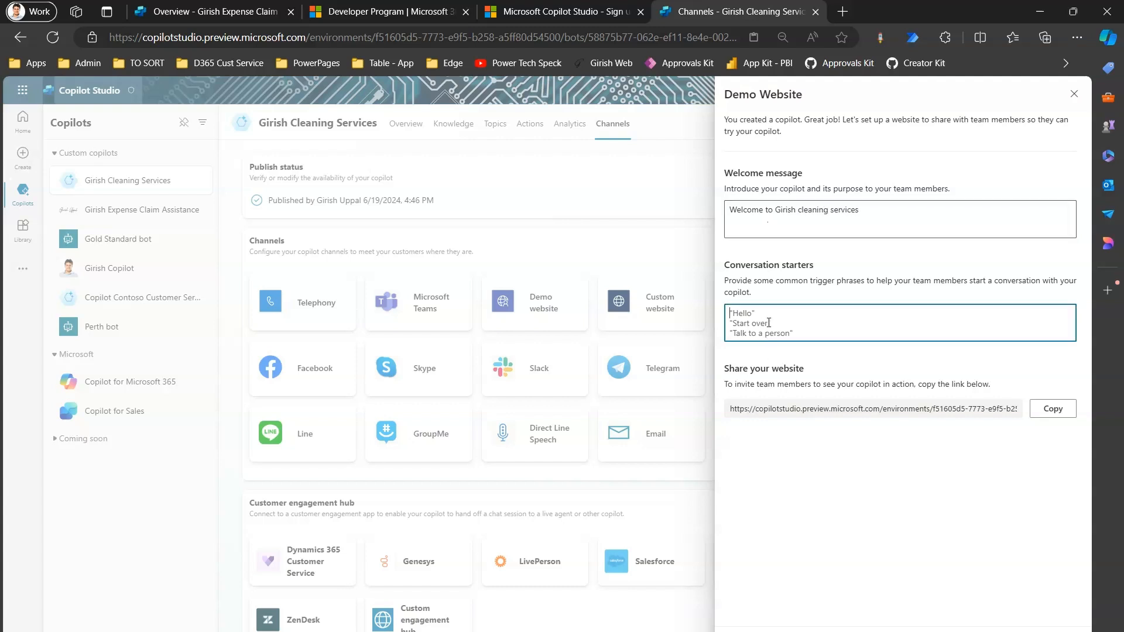
text(He)
text(Serv)
text(Timi)
text(ngs)
key(Return)
text(Store Locations)
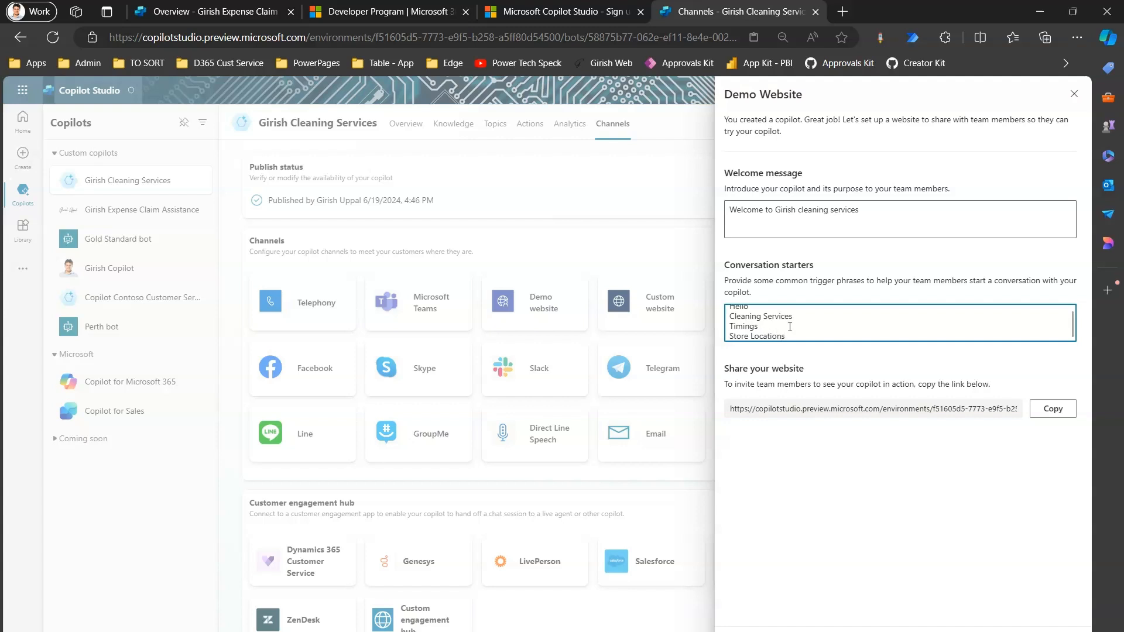
drag(793, 337, 728, 312)
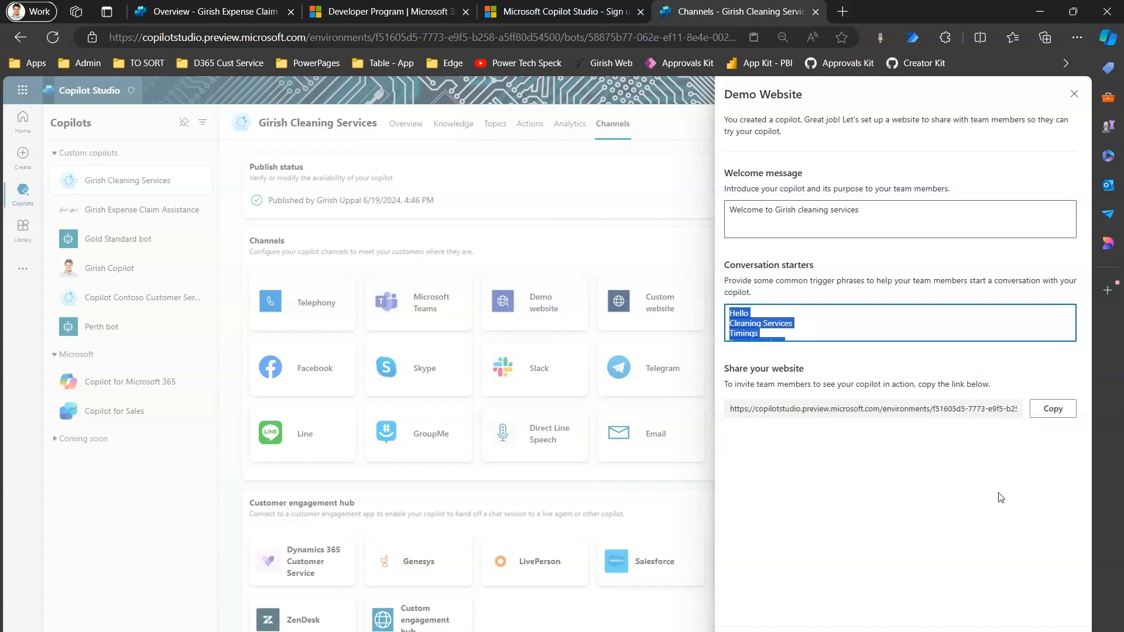
click(748, 631)
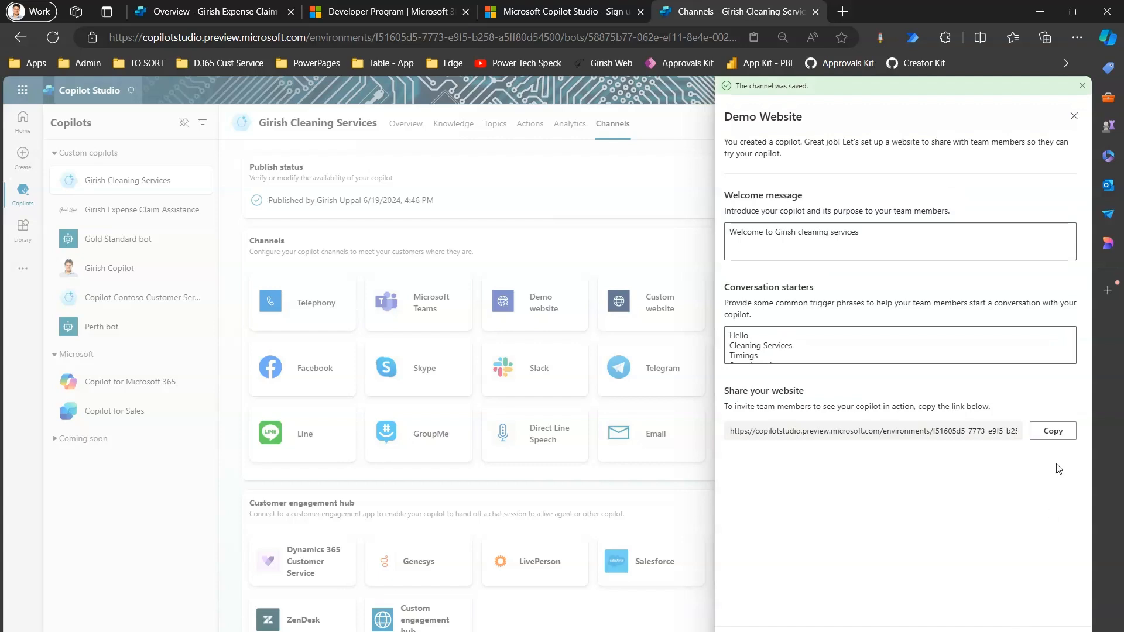
Step: Copy the demo website's share link and open it in a new browser tab
click(1057, 432)
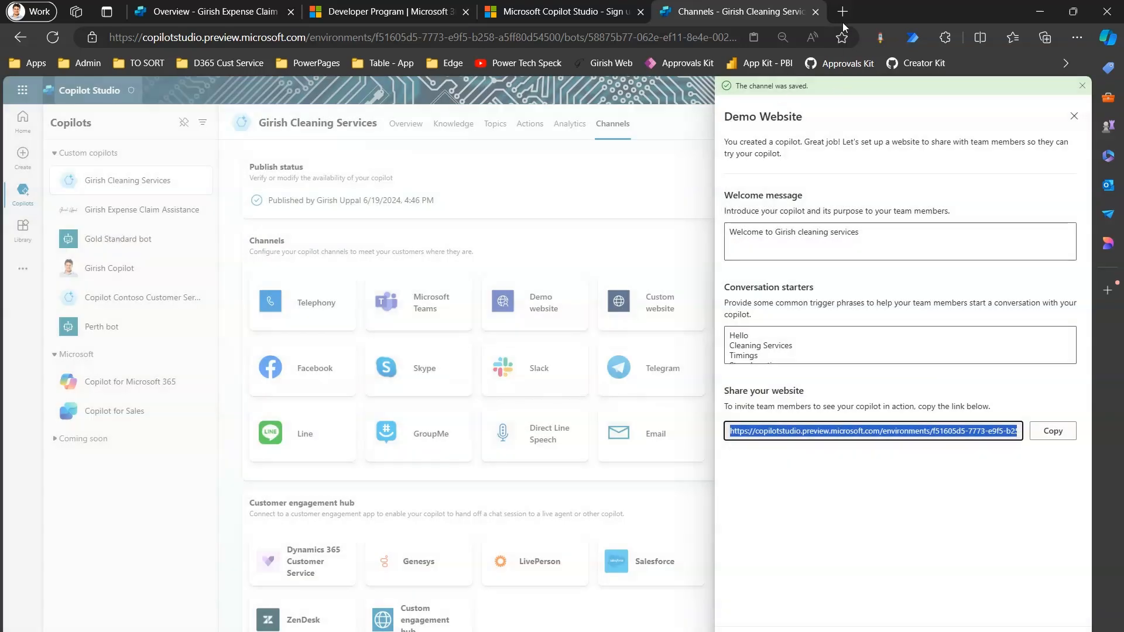
click(843, 12)
key(ctrl+v)
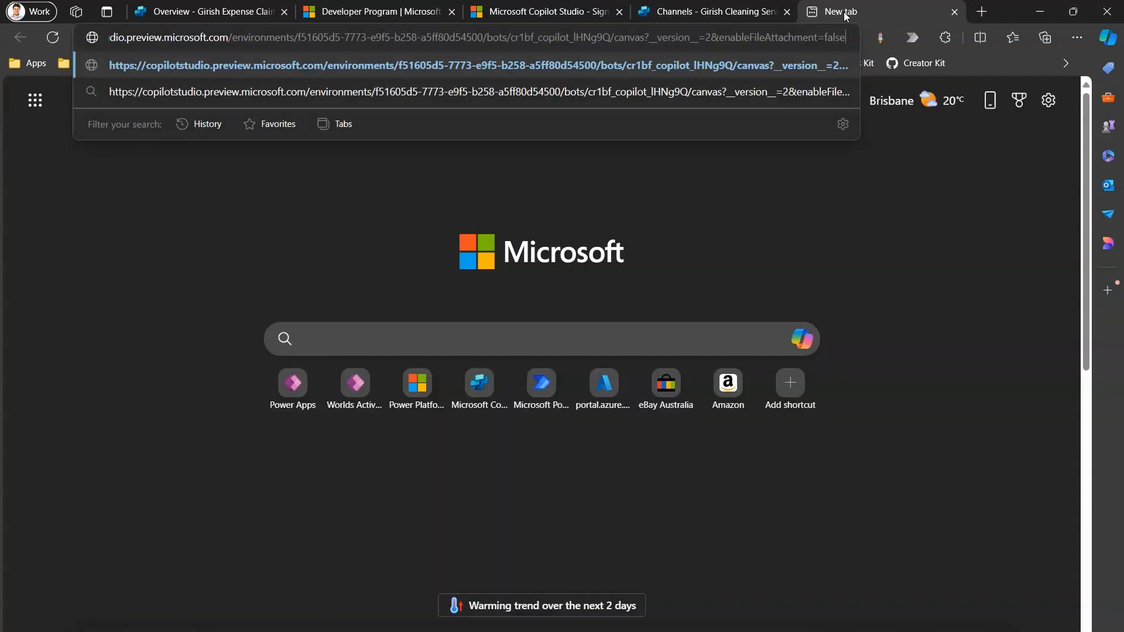
key(Return)
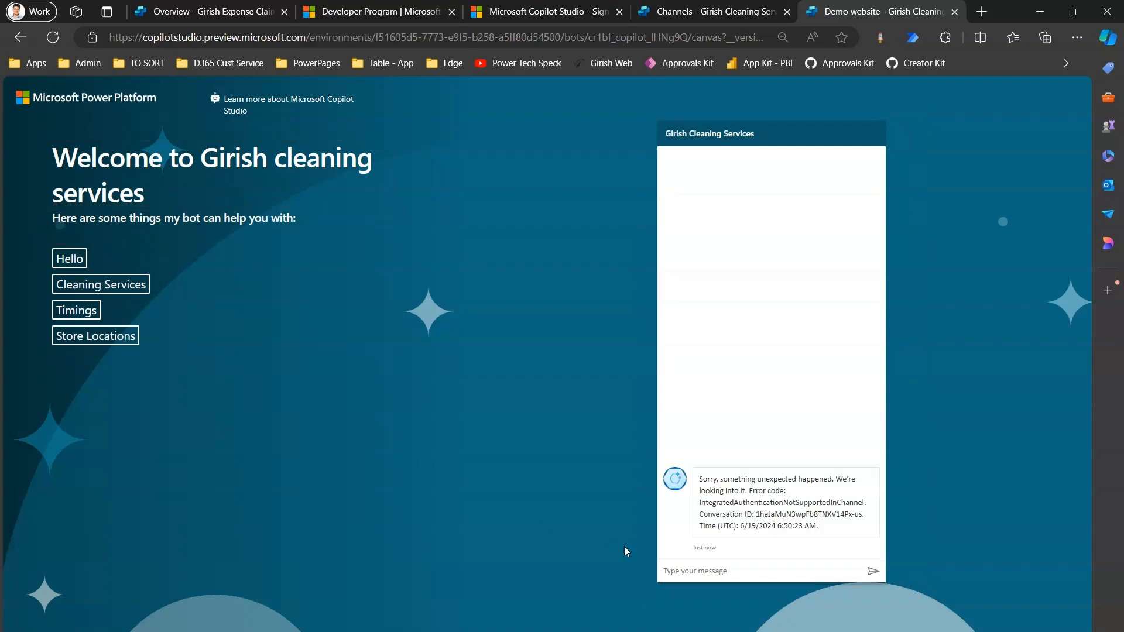
Step: Send the "Hello" conversation starter to the copilot on the demo website and examine its reply
click(703, 571)
click(71, 263)
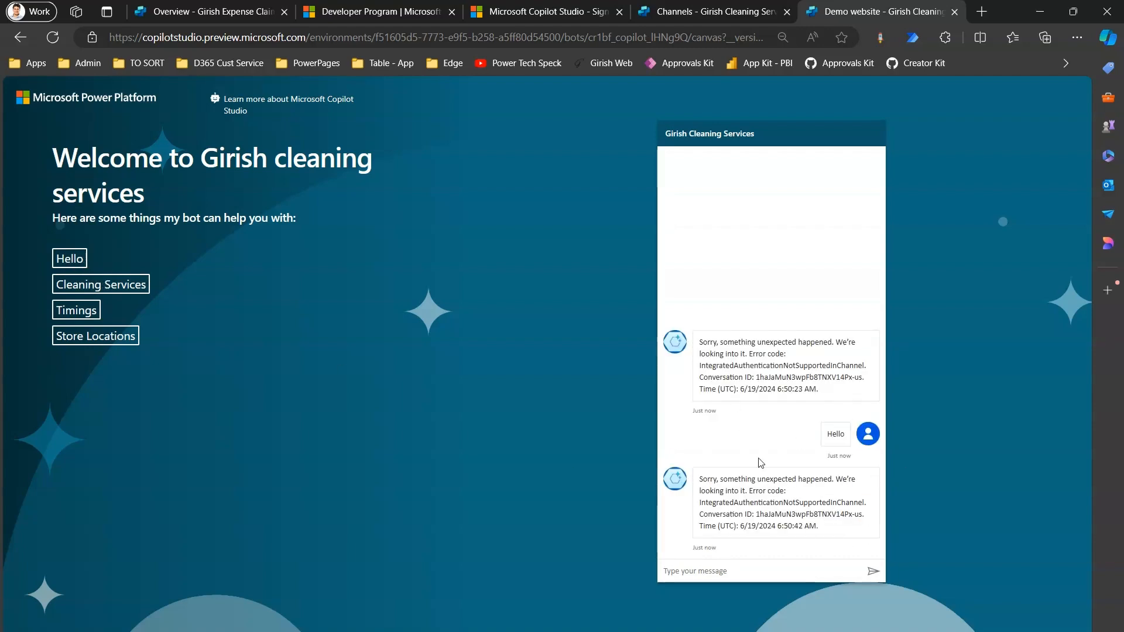
key(ctrl)
key(ctrl)
click(797, 431)
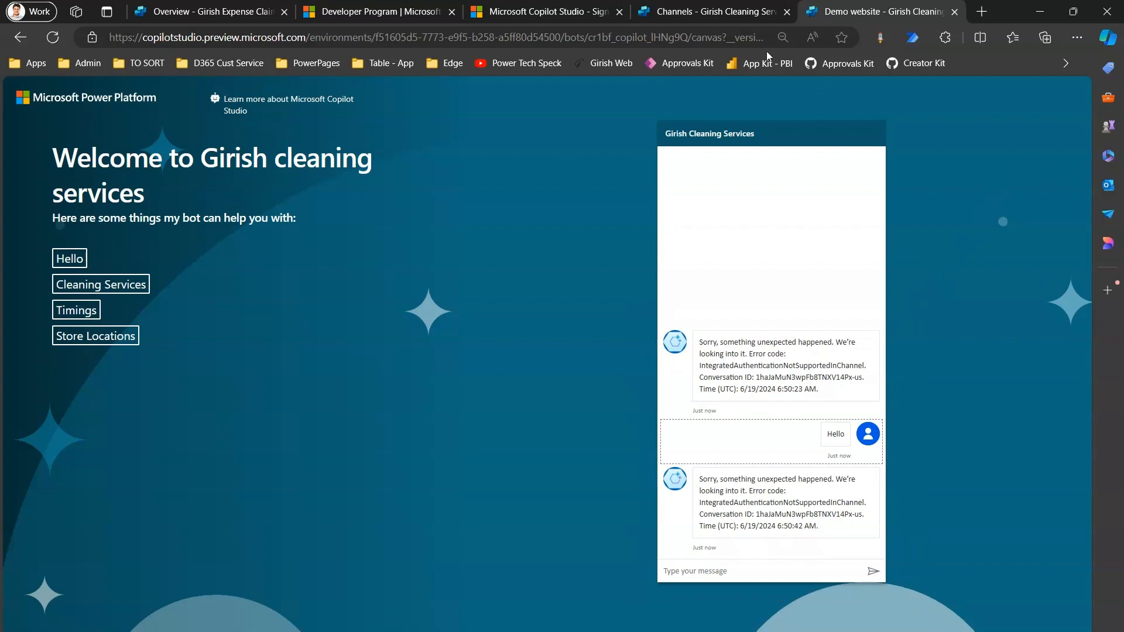
Step: Return to the copilot's channels page, close the demo website settings, and publish the copilot again
click(676, 15)
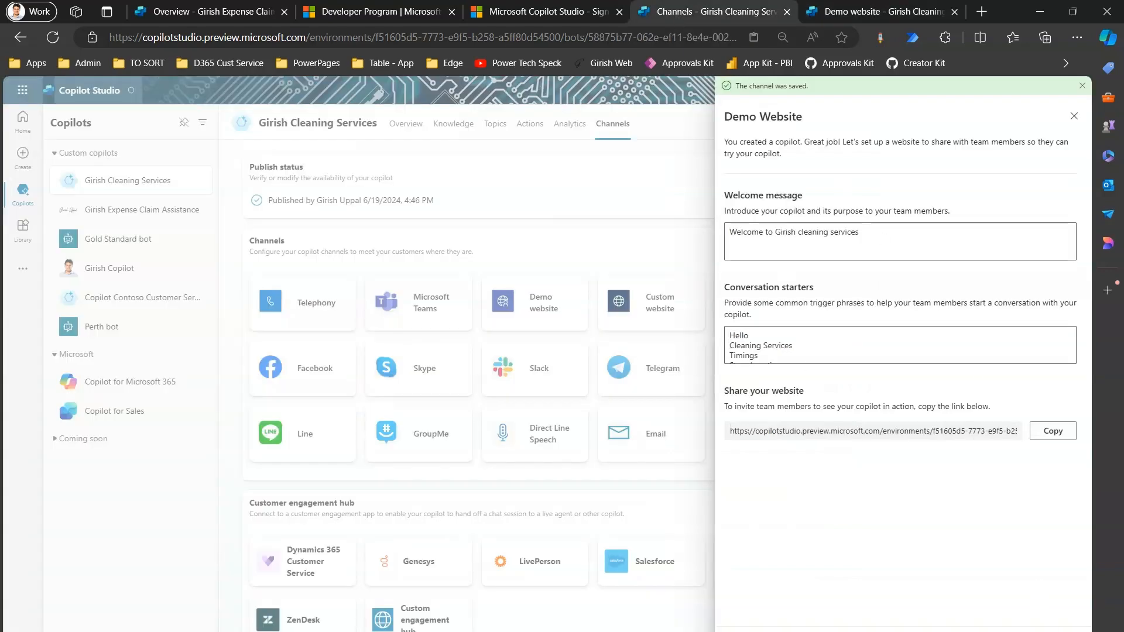
key(Escape)
click(929, 123)
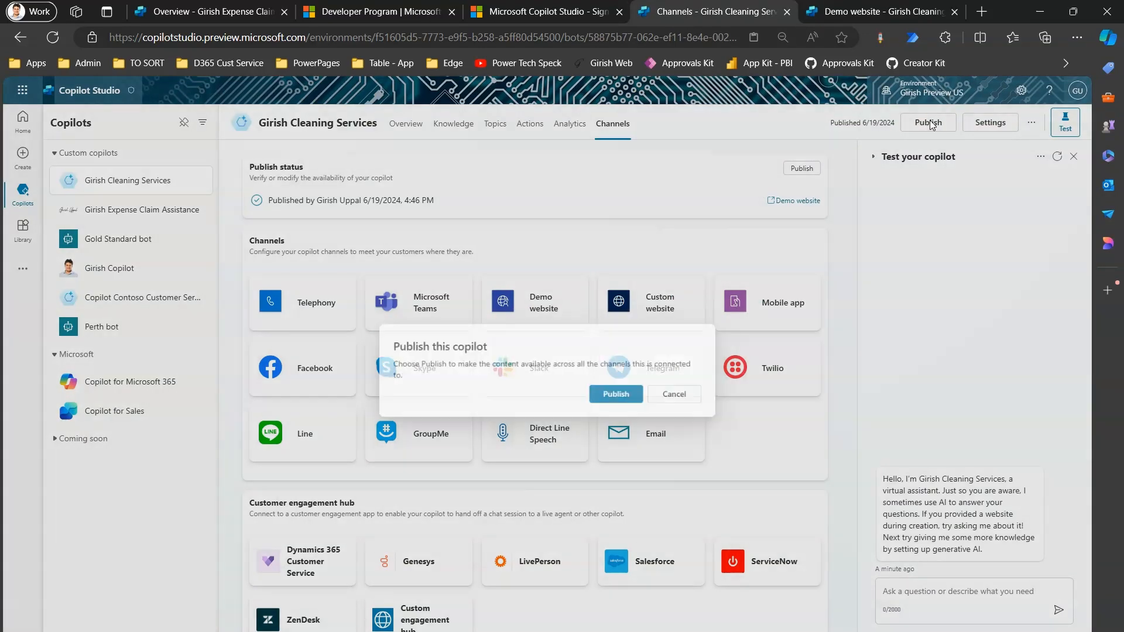
click(639, 389)
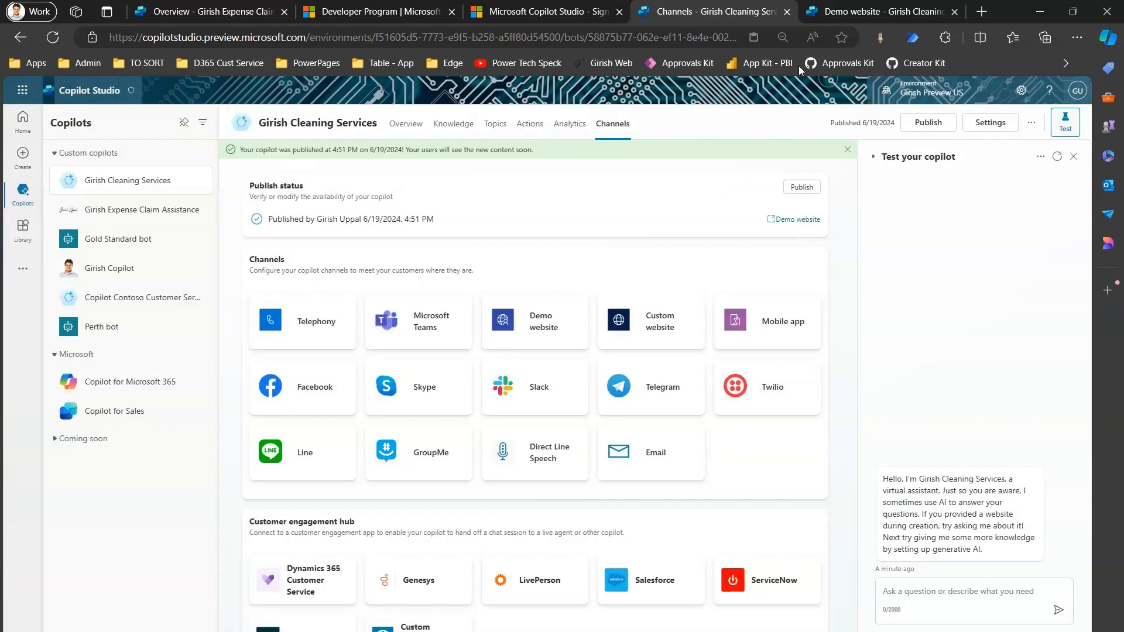
Step: Reload the demo website and read the copilot's latest greeting in the chat
click(834, 12)
click(367, 36)
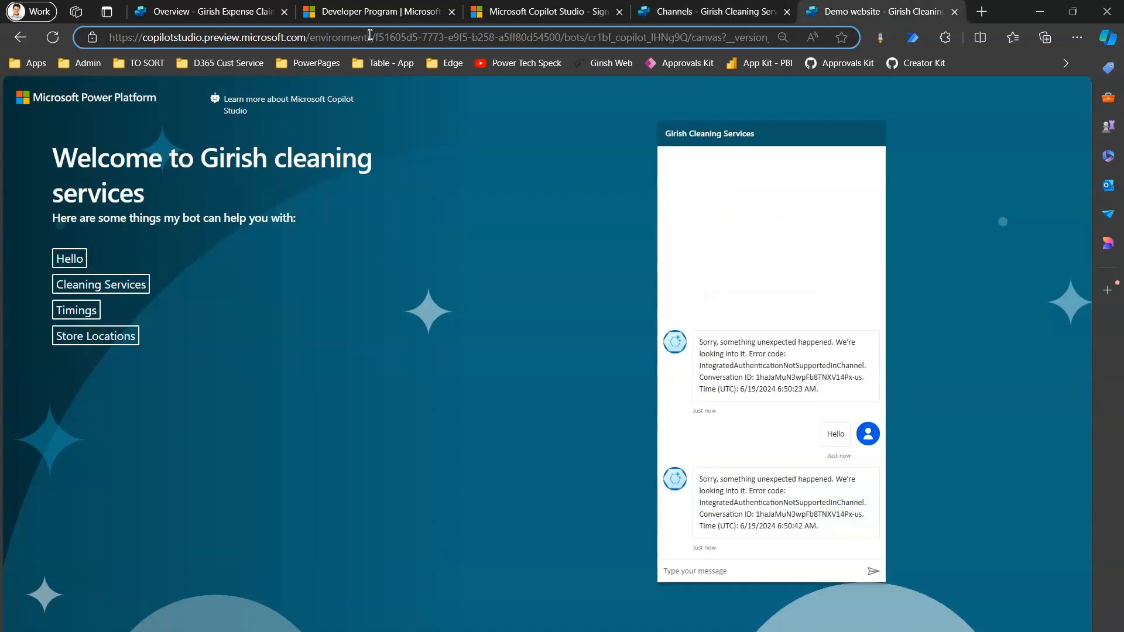
key(Return)
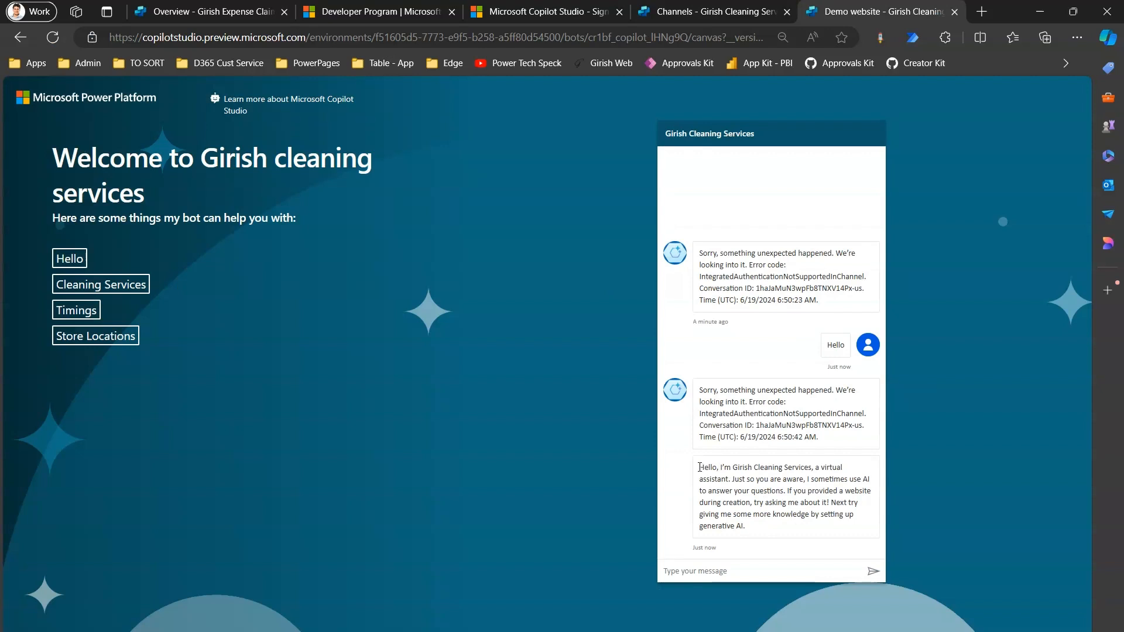
drag(701, 468, 743, 546)
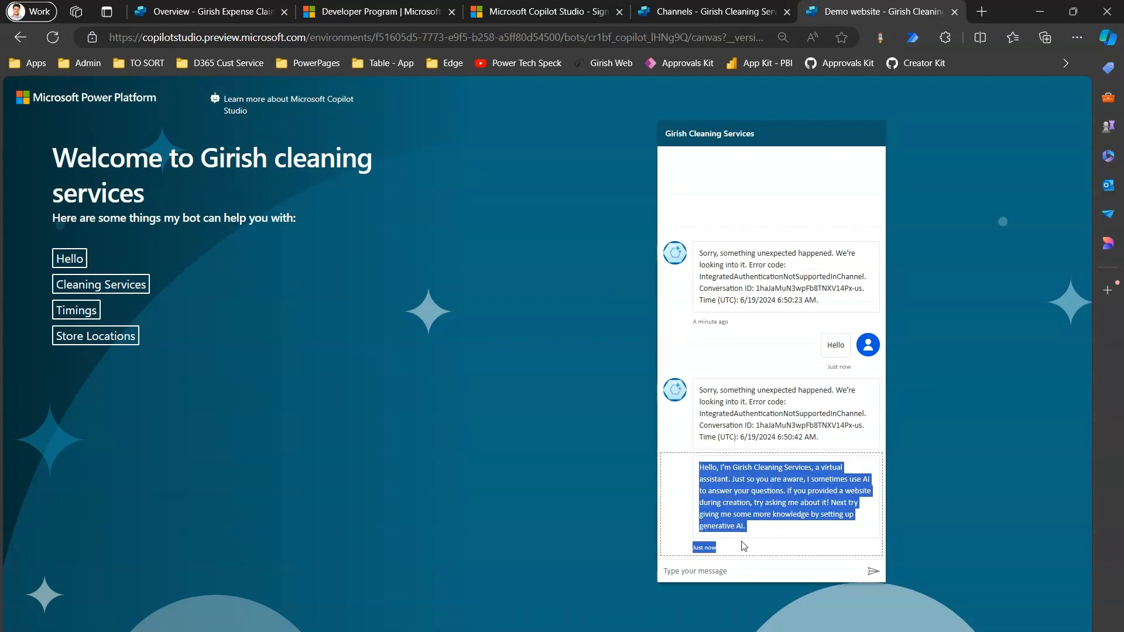
drag(718, 480, 762, 494)
click(763, 514)
Step: Ask the copilot who the website's owner is, giving the full name, and send "What is centre of excellence"
click(721, 570)
text(Who)
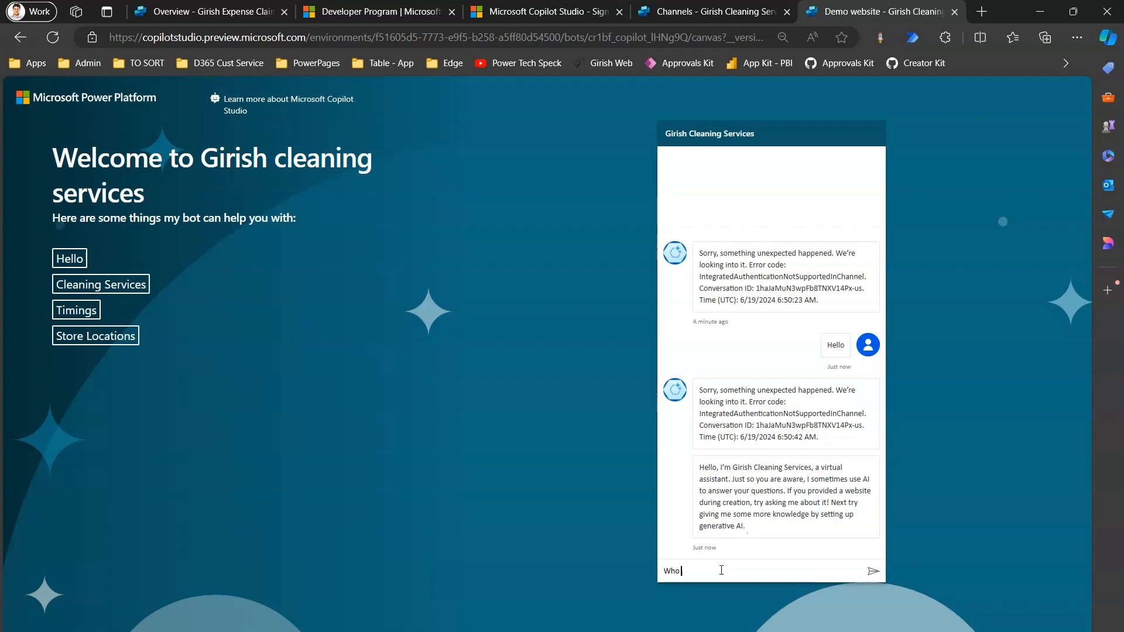
text( is Girish Uppal)
key(Return)
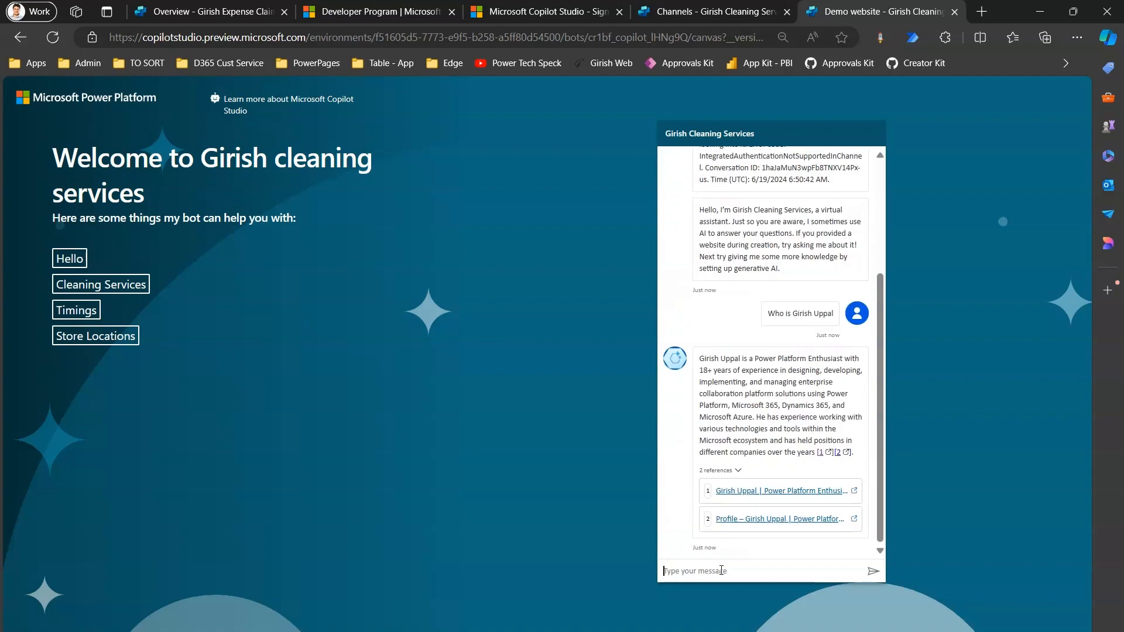
text(What is centre of excellence)
key(Return)
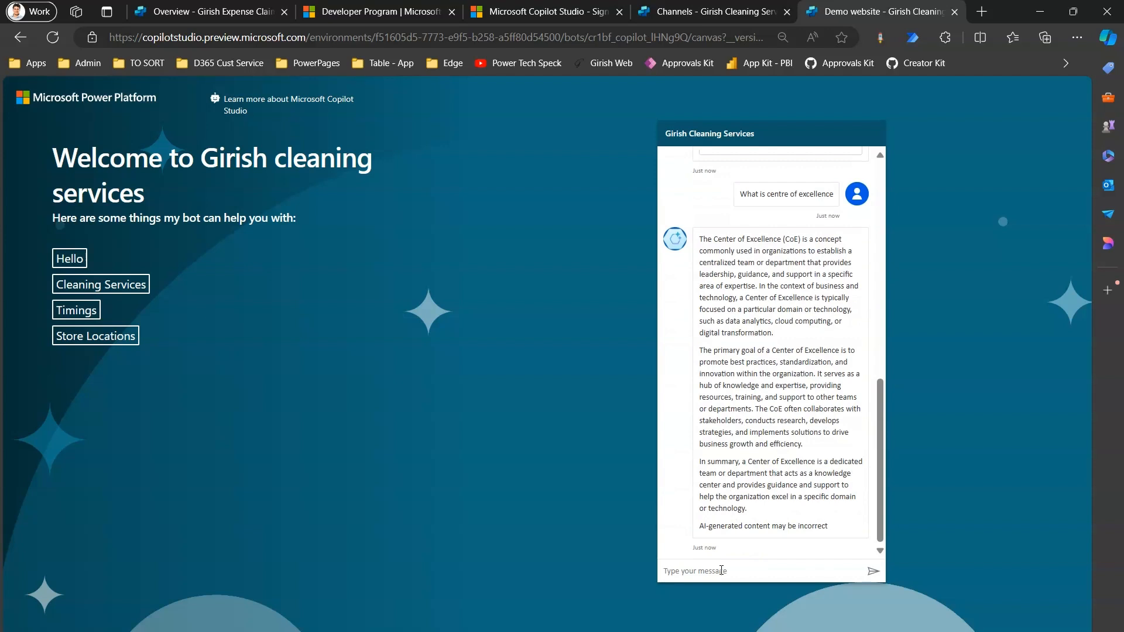
Step: Send the "Timings" and "Store Locations" starters, check the replies, and choose Redmond as the store location
click(82, 315)
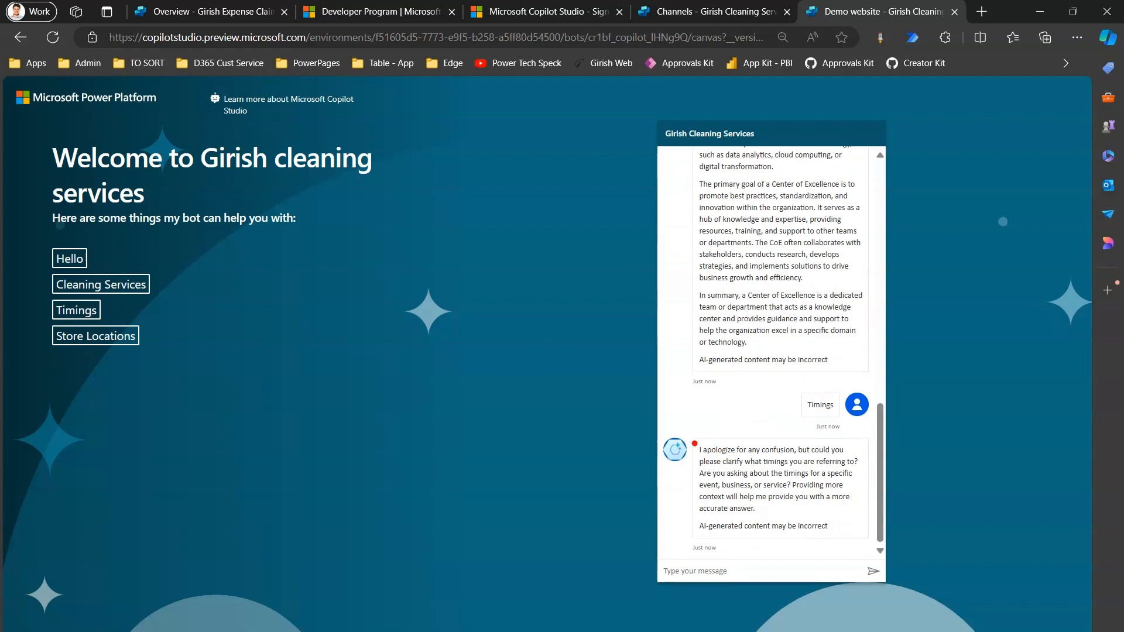
mouse_move(691, 439)
mouse_down()
mouse_move(725, 530)
mouse_move(819, 560)
mouse_move(874, 543)
mouse_up()
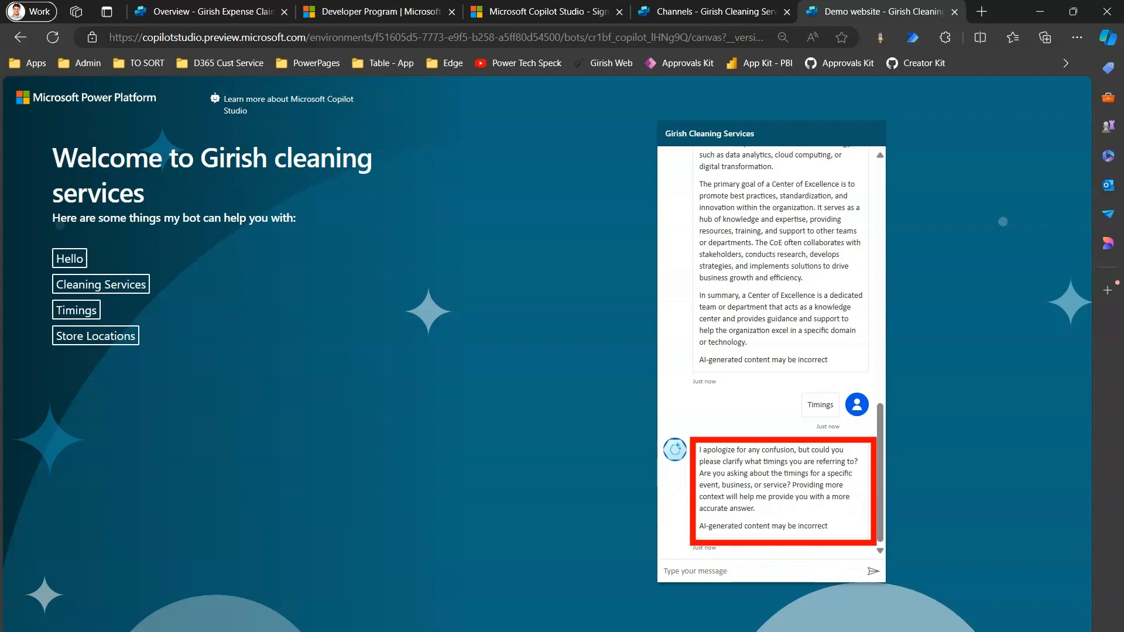
click(86, 340)
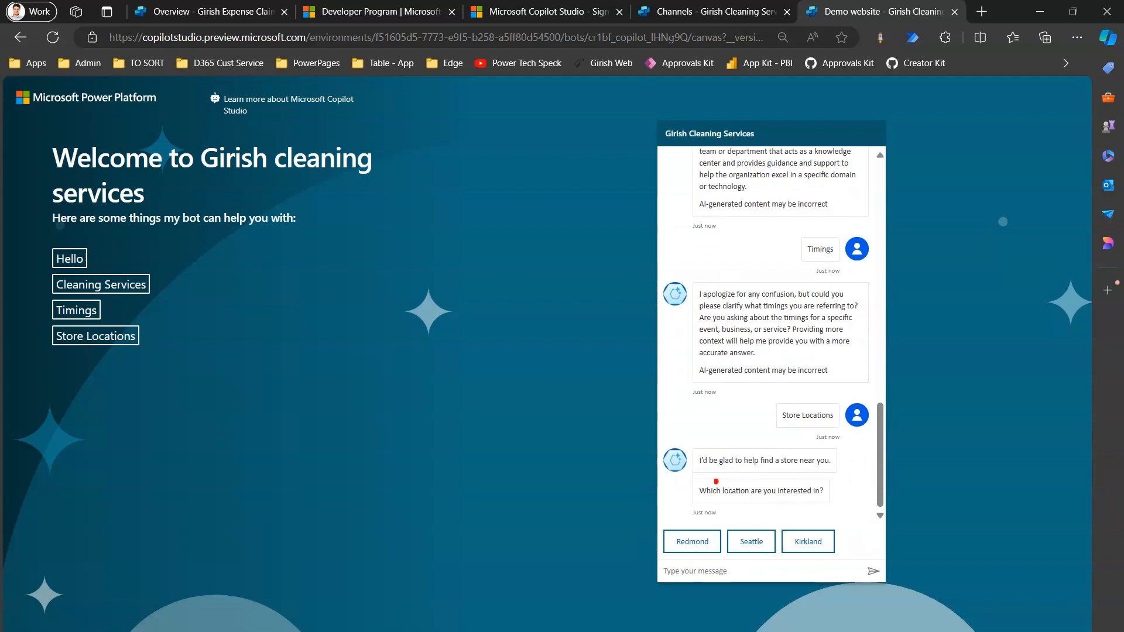
mouse_move(659, 443)
mouse_down()
mouse_move(692, 554)
mouse_move(874, 557)
mouse_up()
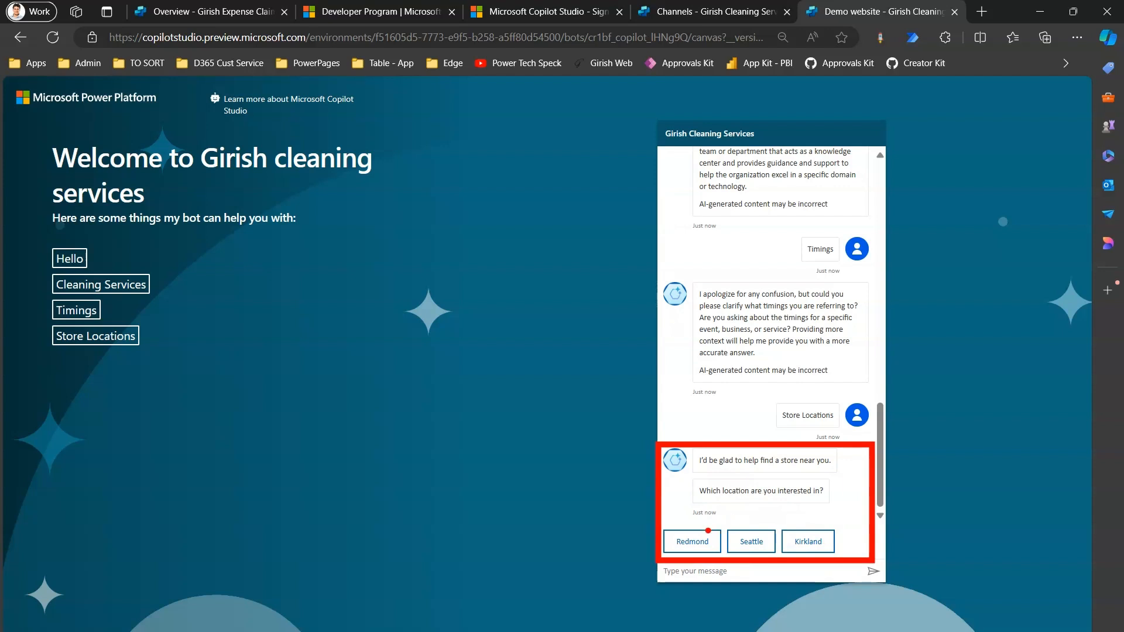
key(Escape)
click(711, 545)
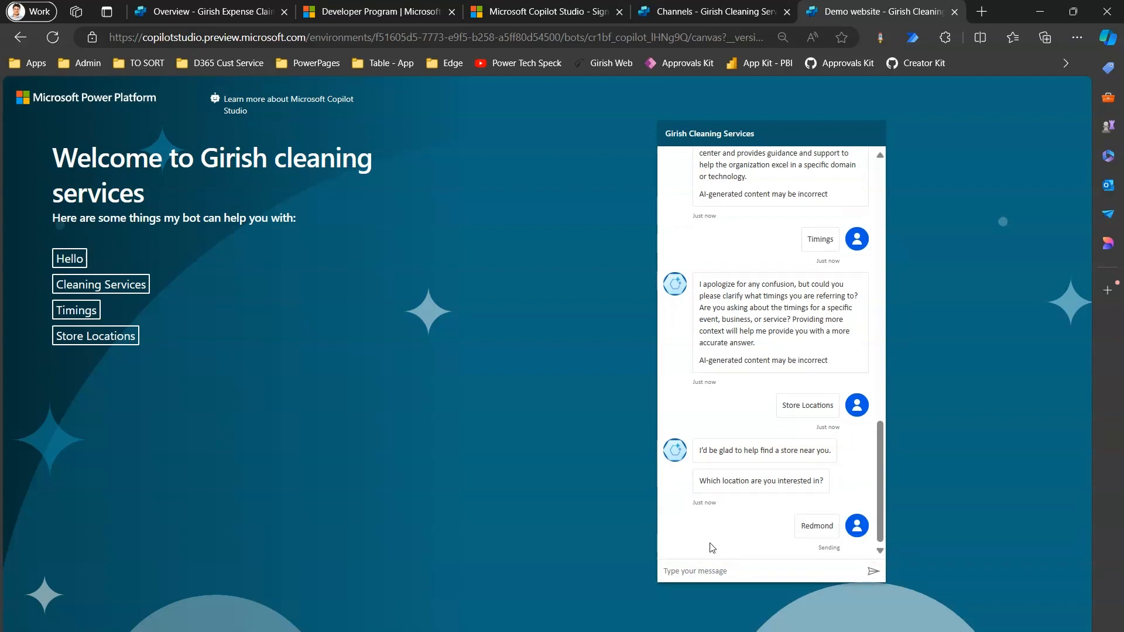